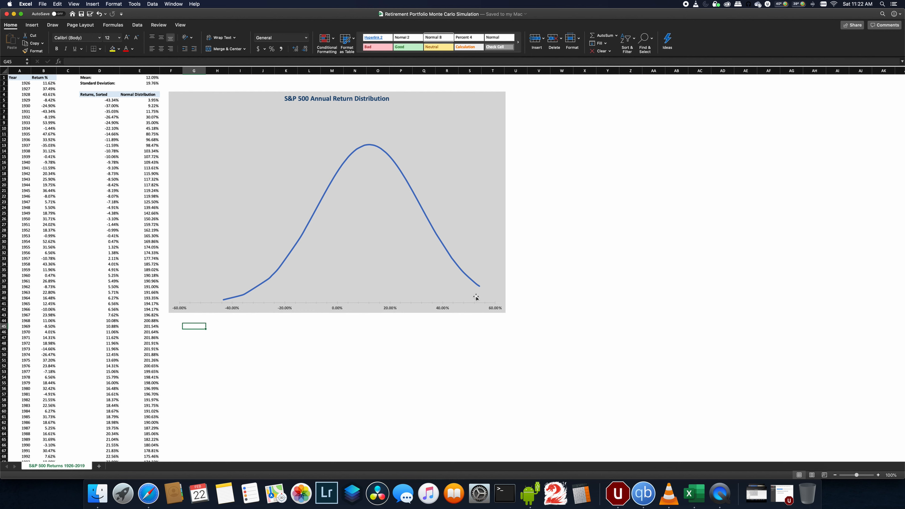
# - Add a new worksheet after the S&P 500 returns sheet
pyautogui.click(147, 84)
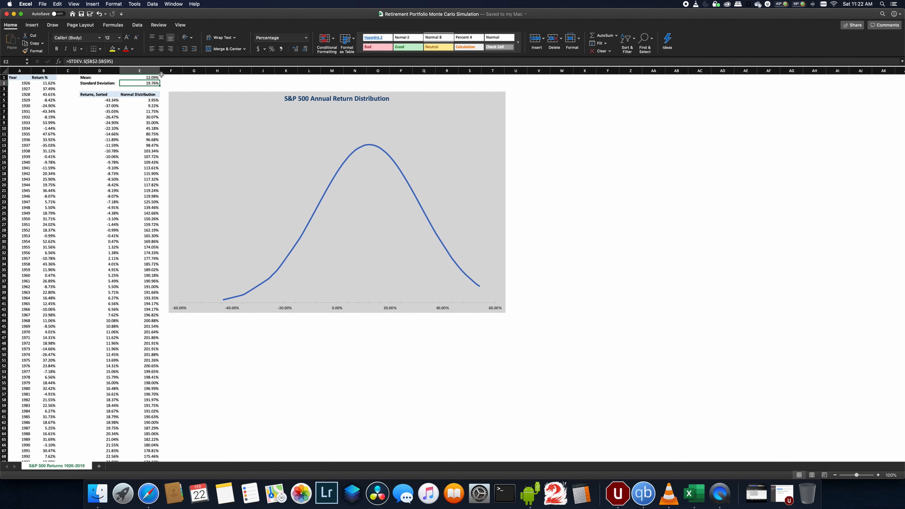
pyautogui.click(151, 78)
pyautogui.click(152, 84)
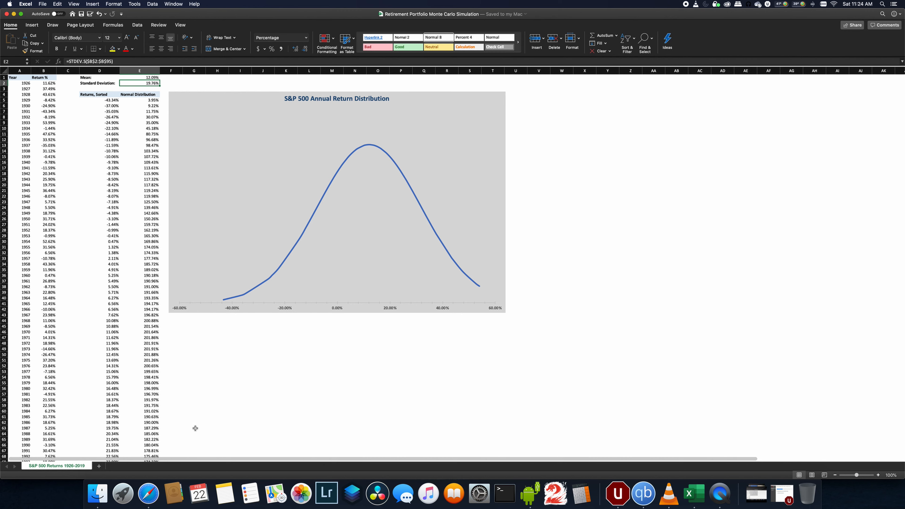
pyautogui.click(100, 467)
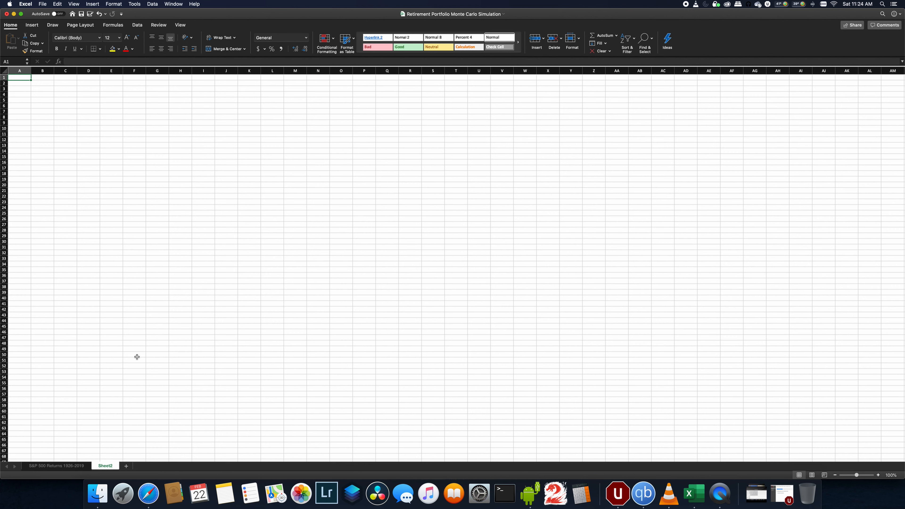
# - Enter the headers Year, Starting Balance, Contribution, Gains and Ending Balance across row 1
pyautogui.write('Year')
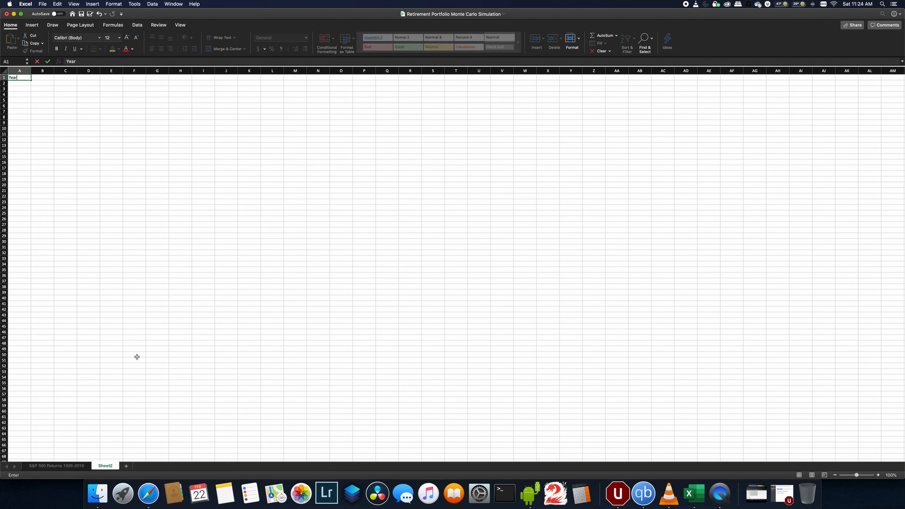
pyautogui.press('Tab')
pyautogui.write('Starting Balance')
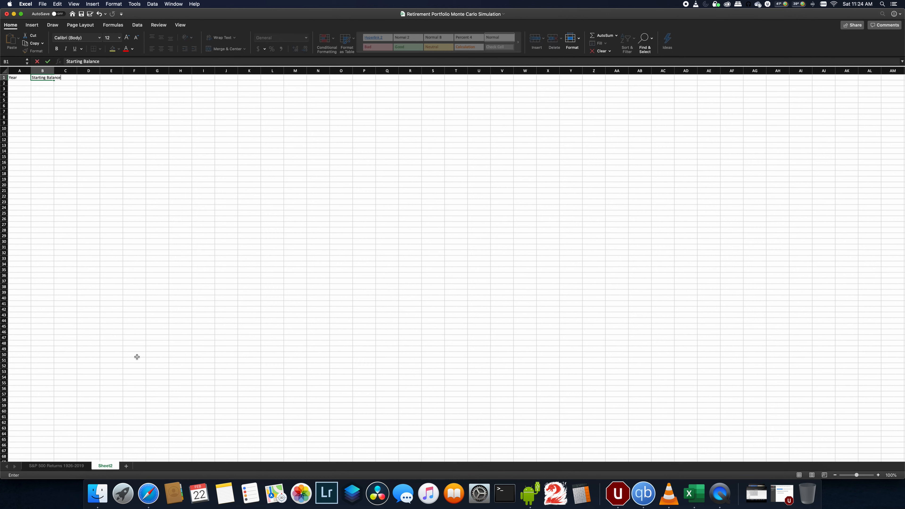
pyautogui.press('Tab')
pyautogui.write('Contribution')
pyautogui.press('Tab')
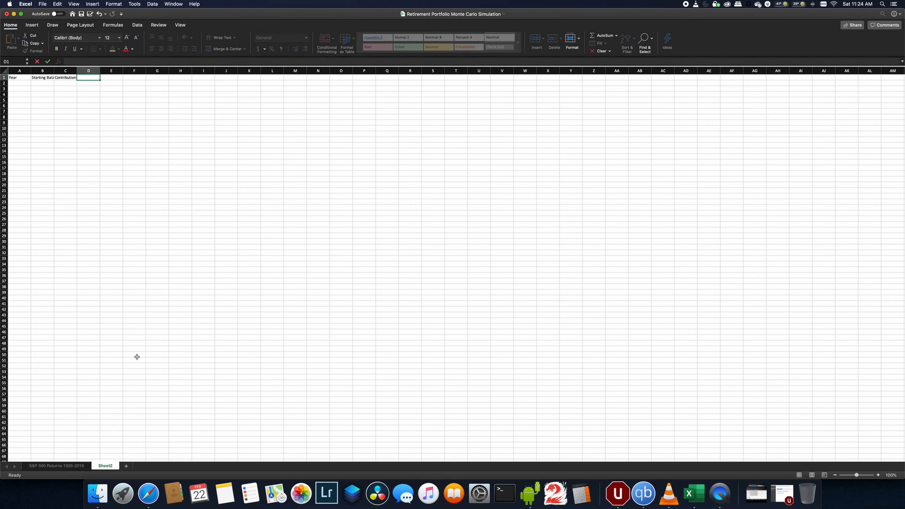
pyautogui.write('Gains')
pyautogui.press('Tab')
pyautogui.write('End')
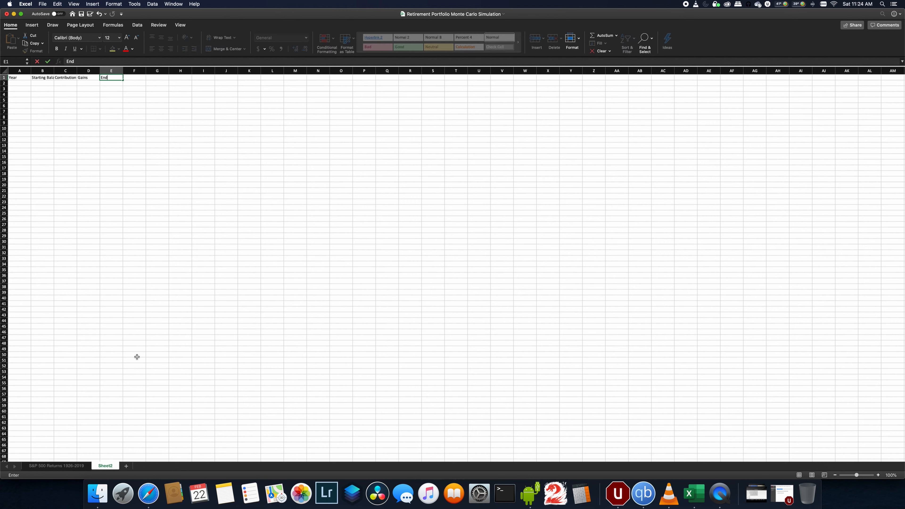
pyautogui.write('ing Balance')
pyautogui.press('Return')
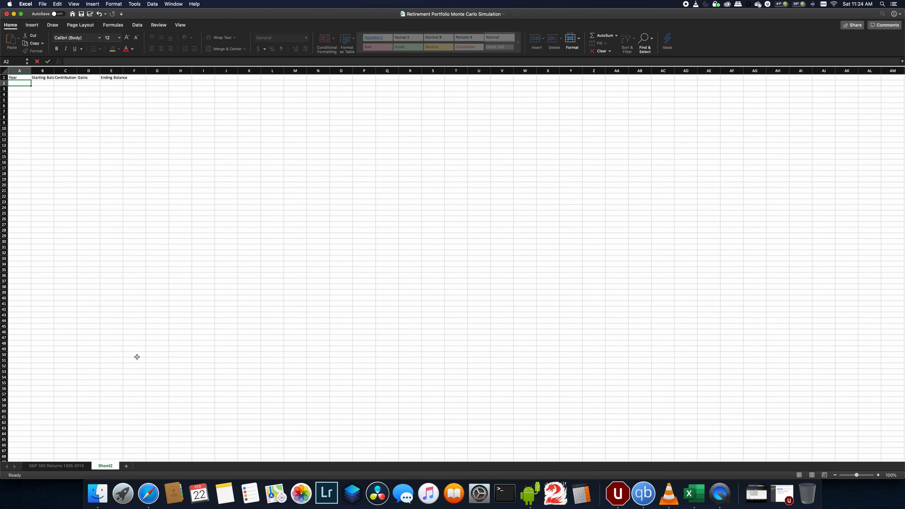
# - Set the workbook calculation option to Manual
pyautogui.click(113, 25)
pyautogui.click(359, 45)
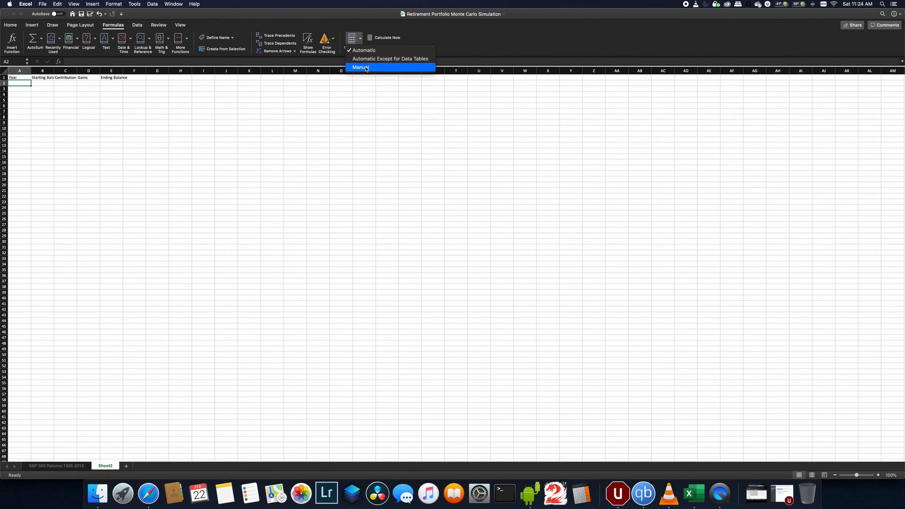
pyautogui.click(366, 66)
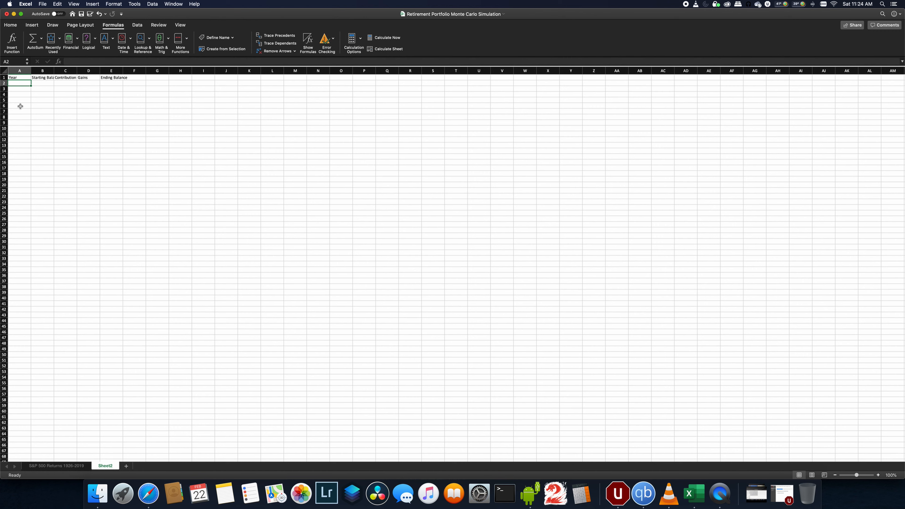
# - Enter 2020 as the first year and fill rows 3–10 with a formula adding 1 to the previous year
pyautogui.write('2020')
pyautogui.press('Return')
pyautogui.write('=')
pyautogui.press('Up')
pyautogui.write('+')
pyautogui.press('Return')
pyautogui.press('Up')
pyautogui.press('cmd+c')
pyautogui.hotkey('shift', 'Down')
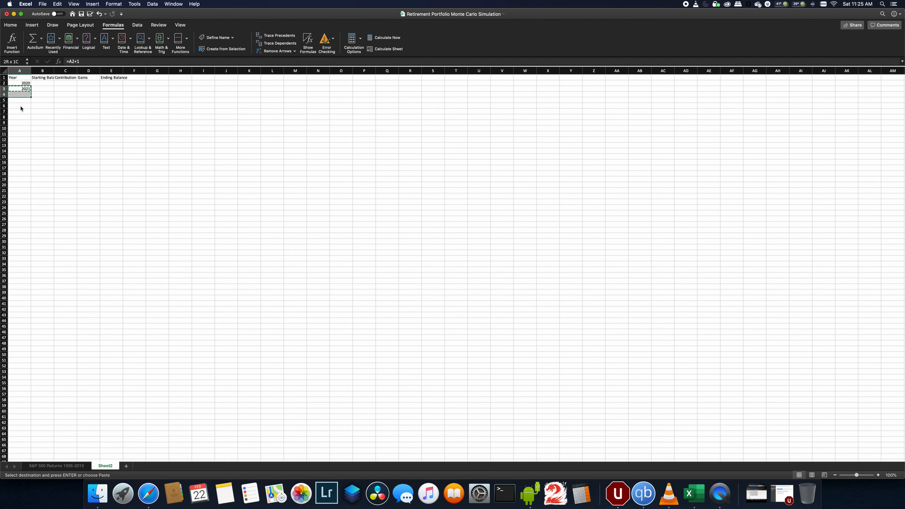
pyautogui.hotkey('shift', 'Down')
pyautogui.hotkey('shift', 'Down')
pyautogui.hotkey('shift', 'Down')
pyautogui.hotkey('shift', 'Down')
pyautogui.hotkey('shift', 'Down')
pyautogui.hotkey('shift', 'Down')
pyautogui.press('cmd+v')
pyautogui.press('Up')
pyautogui.press('Right')
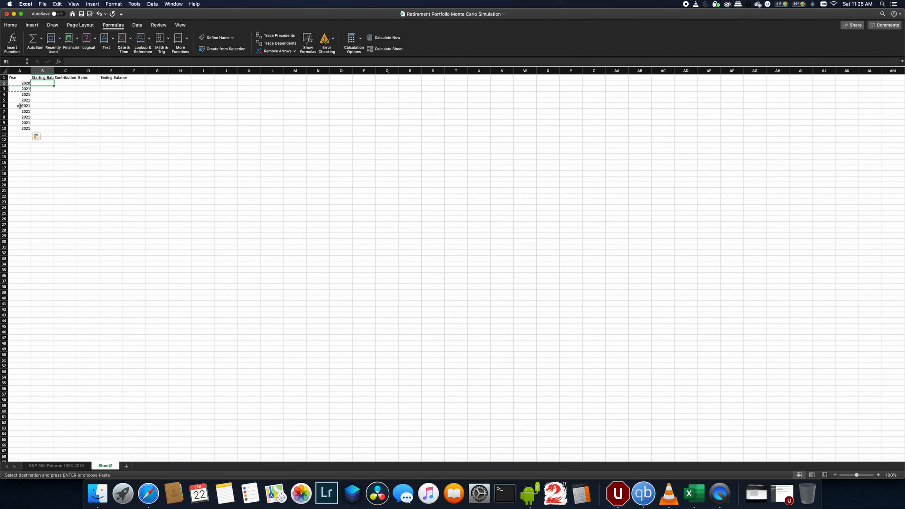
# - Insert blank rows above the table so it starts at row 40
pyautogui.moveTo(3, 77); pyautogui.dragTo(3, 292)
pyautogui.rightClick(3, 292)
pyautogui.moveTo(32, 316)
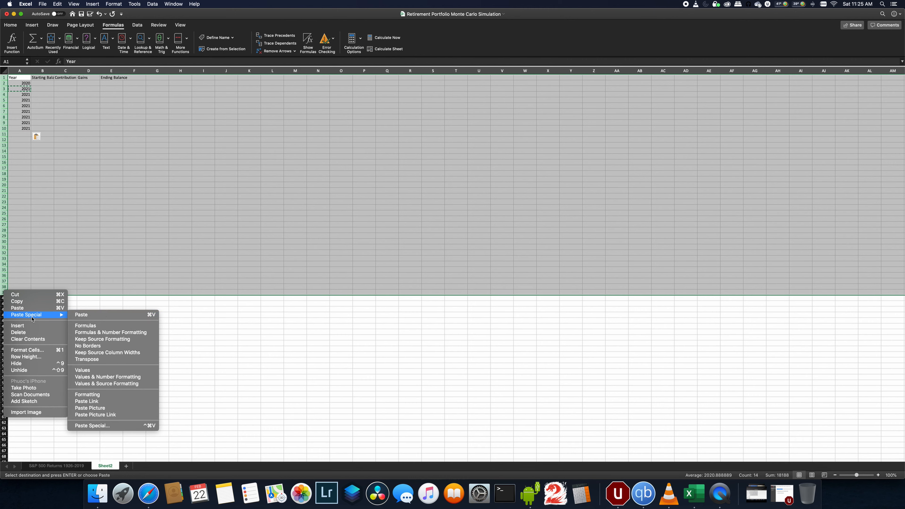
pyautogui.click(50, 326)
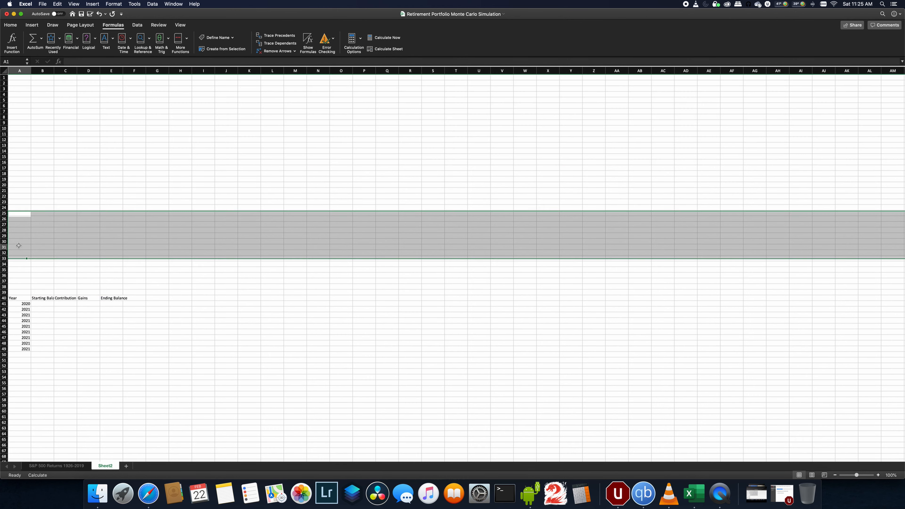
# - Label A31 Starting Balance and set the first year's starting balance in B41 to reference B31
pyautogui.click(19, 245)
pyautogui.write('Starti')
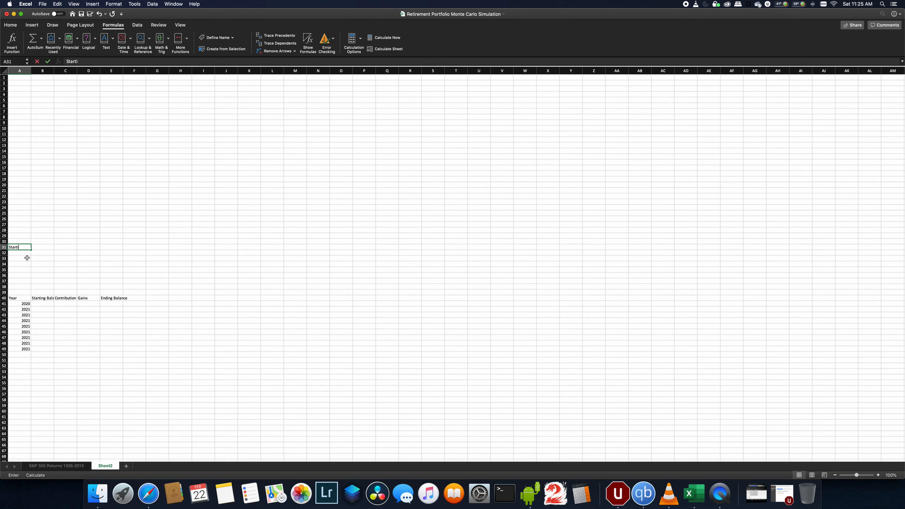
pyautogui.write('ng Balance')
pyautogui.press('Tab')
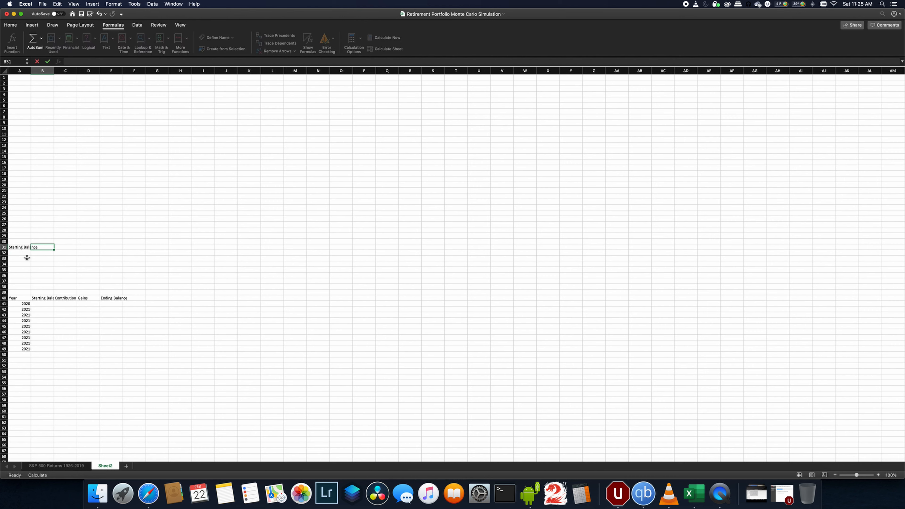
pyautogui.press('Down')
pyautogui.press('Down')
pyautogui.press('Down')
pyautogui.press('Down')
pyautogui.press('Down')
pyautogui.press('Down')
pyautogui.press('Down')
pyautogui.press('Down')
pyautogui.press('Down')
pyautogui.press('Down')
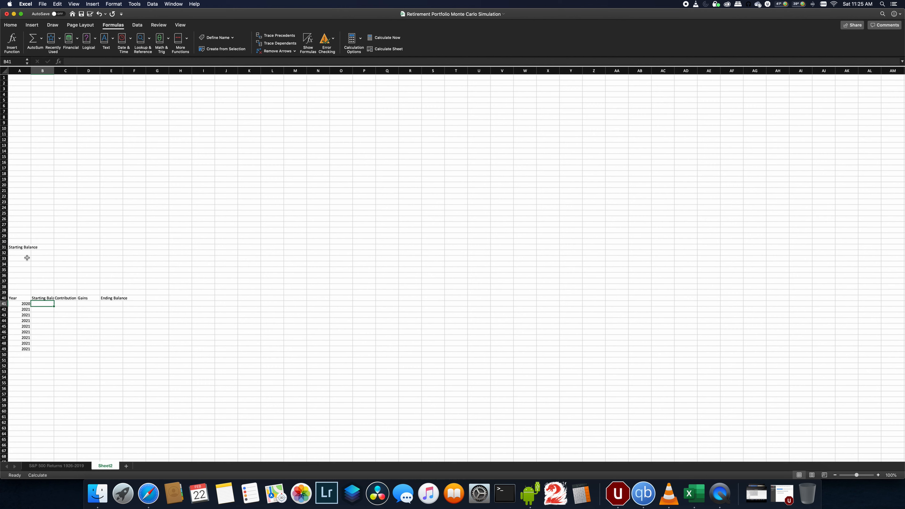
pyautogui.write('=')
pyautogui.press('Up')
pyautogui.press('Up')
pyautogui.press('Up')
pyautogui.press('Up')
pyautogui.press('Up')
pyautogui.press('Up')
pyautogui.press('Up')
pyautogui.press('Up')
pyautogui.press('Up')
pyautogui.press('Up')
pyautogui.press('Return')
# - Label A32 Contribution and set the first year's contribution in C41 to reference B32
pyautogui.press('Up')
pyautogui.press('Up')
pyautogui.press('Up')
pyautogui.press('Up')
pyautogui.press('Up')
pyautogui.press('Up')
pyautogui.press('Up')
pyautogui.press('Up')
pyautogui.press('Up')
pyautogui.press('Up')
pyautogui.press('Left')
pyautogui.write('Cont')
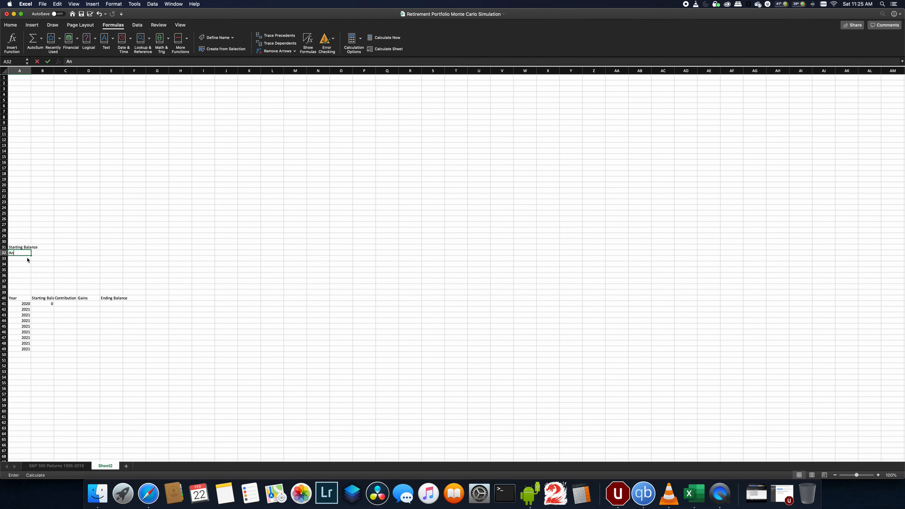
pyautogui.write('ri')
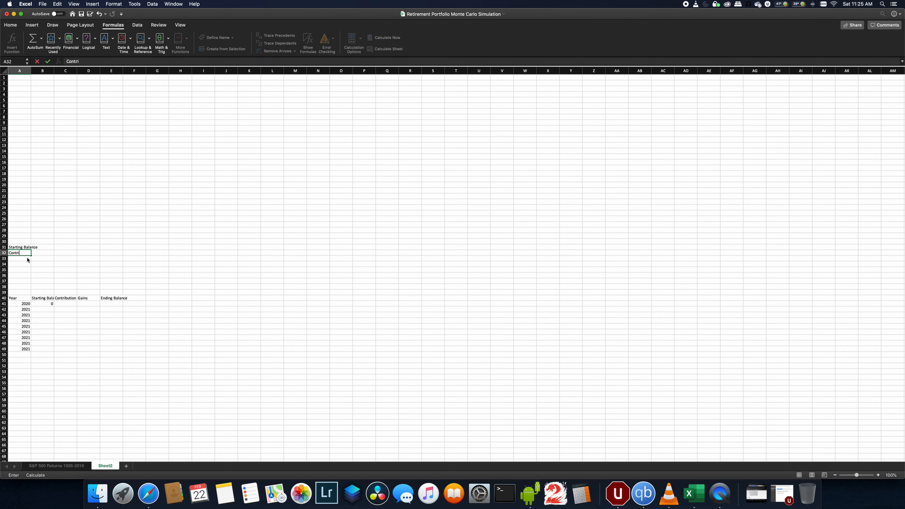
pyautogui.write('bution')
pyautogui.press('Tab')
pyautogui.press('Down')
pyautogui.press('Down')
pyautogui.press('Down')
pyautogui.press('Down')
pyautogui.press('Down')
pyautogui.press('Down')
pyautogui.press('Down')
pyautogui.press('Down')
pyautogui.press('Right')
pyautogui.press('Down')
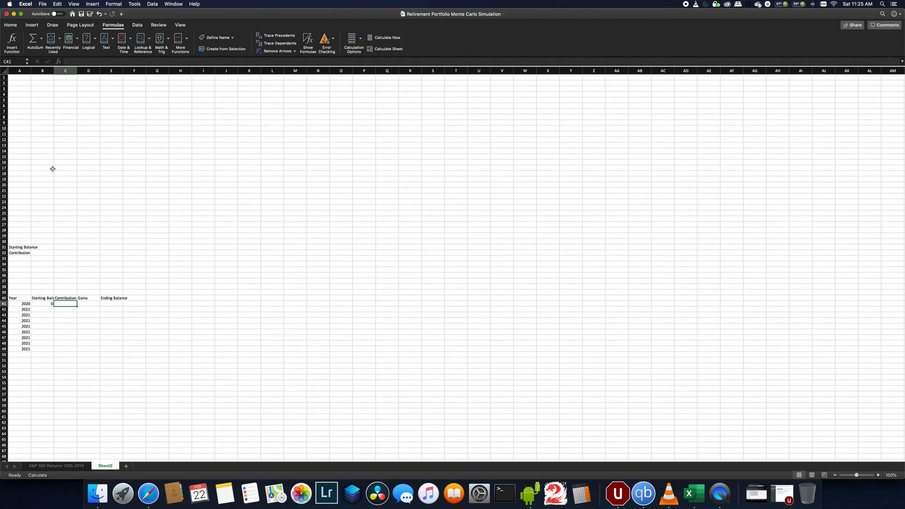
pyautogui.write('=')
pyautogui.click(45, 254)
pyautogui.press('Return')
# - Insert a column before Gains and title it Return %
pyautogui.rightClick(90, 71)
pyautogui.click(104, 106)
pyautogui.click(84, 300)
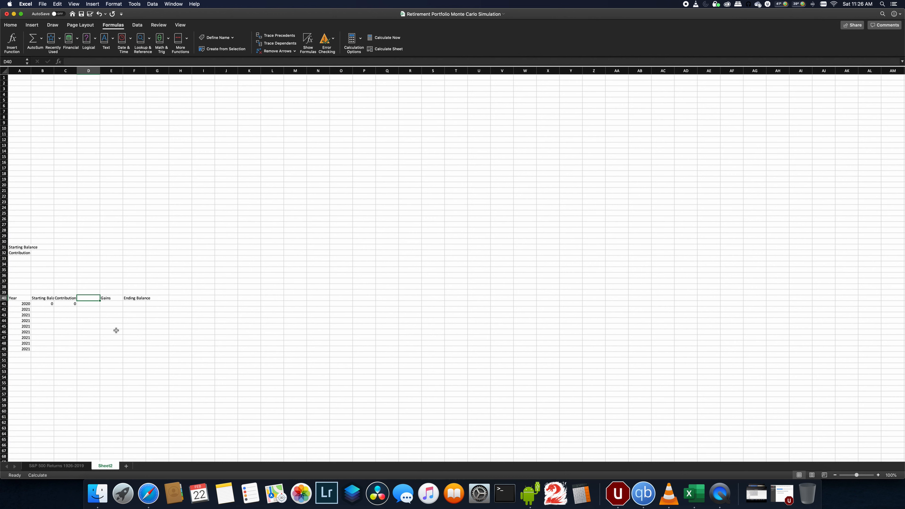
pyautogui.write('Return %')
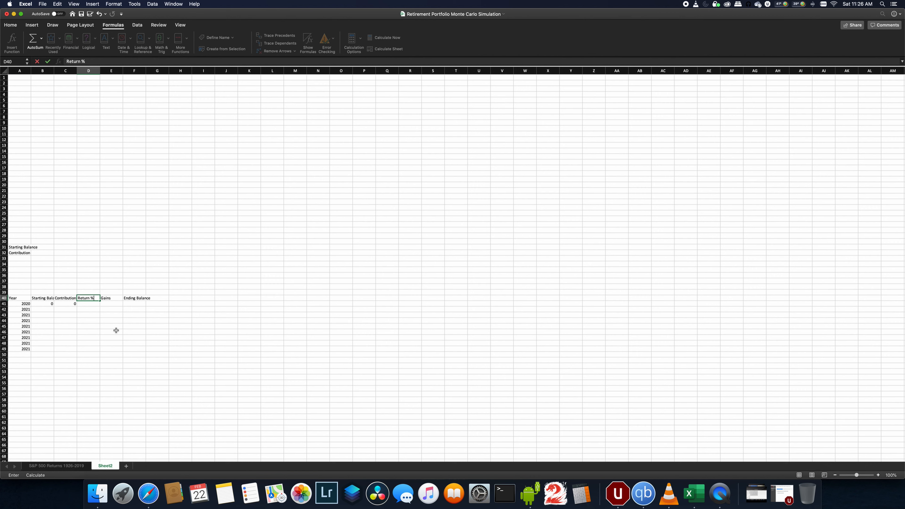
pyautogui.press('Return')
# - Enter the Gains formula in E41 as =(B41+C41)*D41
pyautogui.press('Right')
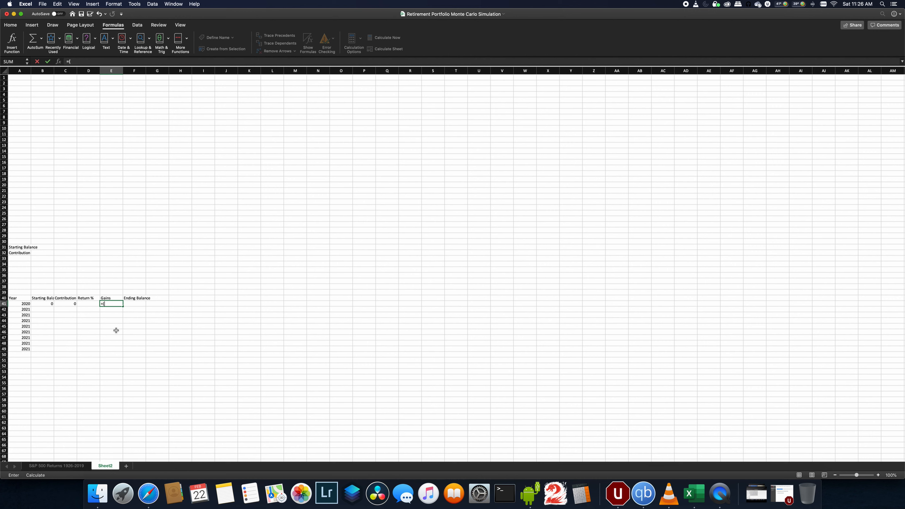
pyautogui.write('(')
pyautogui.press('Left')
pyautogui.press('Left')
pyautogui.press('Left')
pyautogui.press('Left')
pyautogui.press('Left')
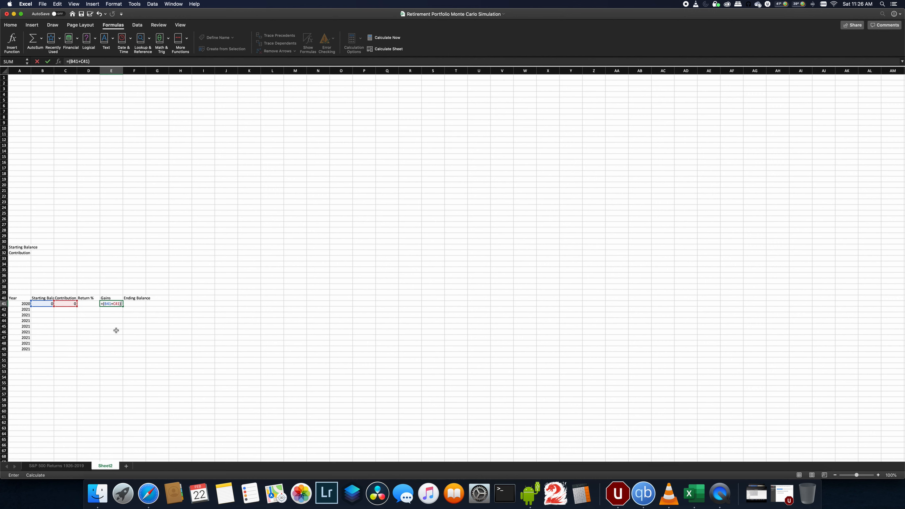
pyautogui.write(')*')
pyautogui.press('Left')
pyautogui.press('Return')
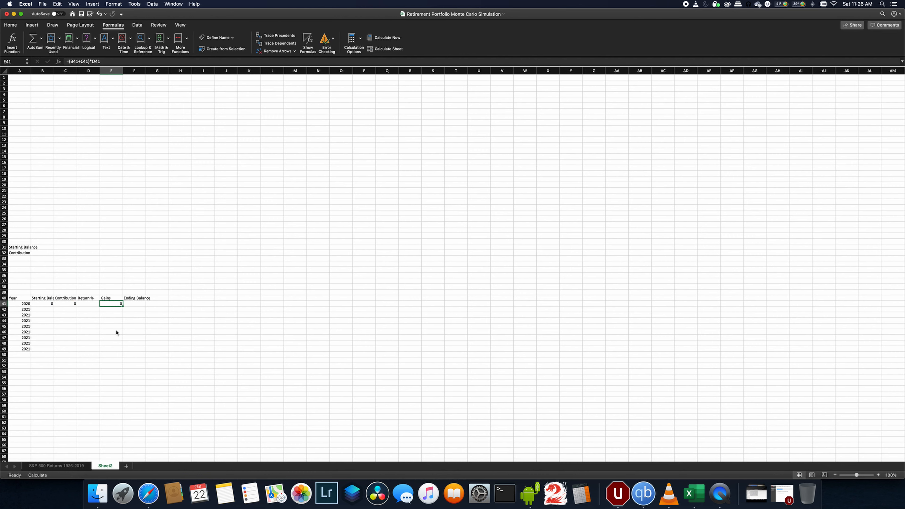
# - Enter the Ending Balance formula in F41 adding starting balance, contribution and gains
pyautogui.press('Right')
pyautogui.write('=')
pyautogui.press('Left')
pyautogui.press('Left')
pyautogui.press('Left')
pyautogui.press('Left')
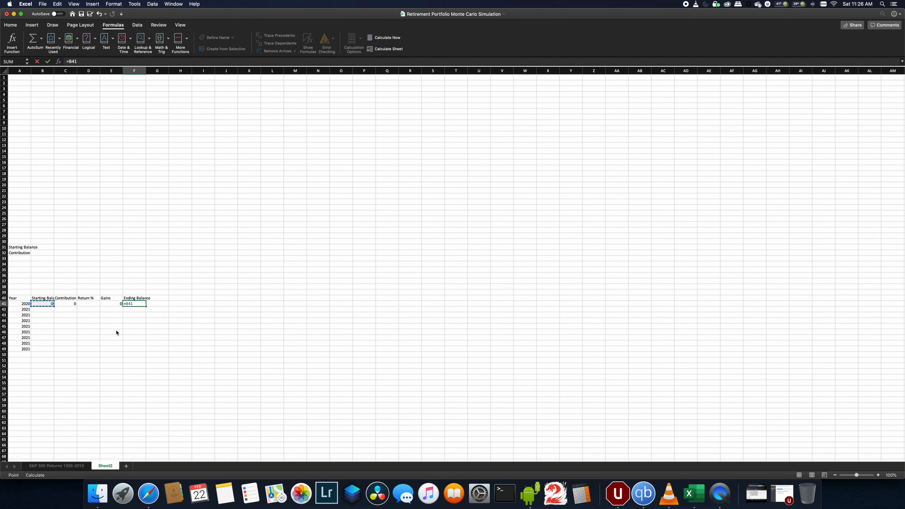
pyautogui.write('+')
pyautogui.press('Left')
pyautogui.press('Left')
pyautogui.press('Left')
pyautogui.write('+')
pyautogui.press('Left')
pyautogui.press('Left')
pyautogui.press('Right')
pyautogui.press('Return')
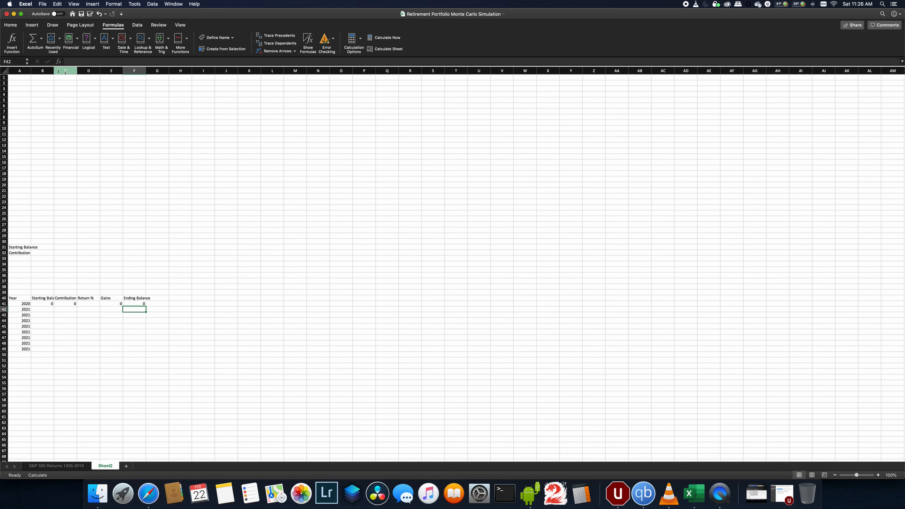
# - Widen the table's columns so the headers fit
pyautogui.moveTo(31, 70); pyautogui.dragTo(129, 71)
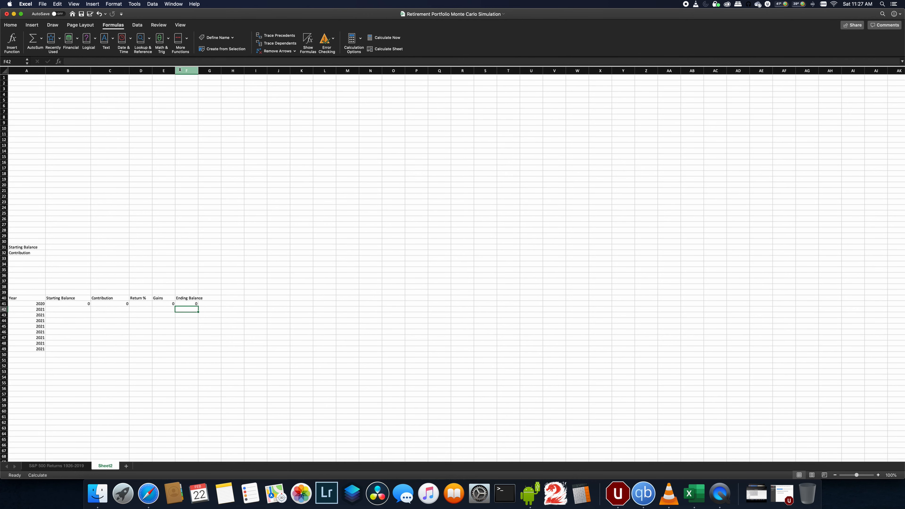
pyautogui.moveTo(174, 71); pyautogui.dragTo(232, 71)
# - Format B41:C49 and E41:F49 as currency and D41:D49 as percentage
pyautogui.moveTo(163, 304); pyautogui.dragTo(199, 350)
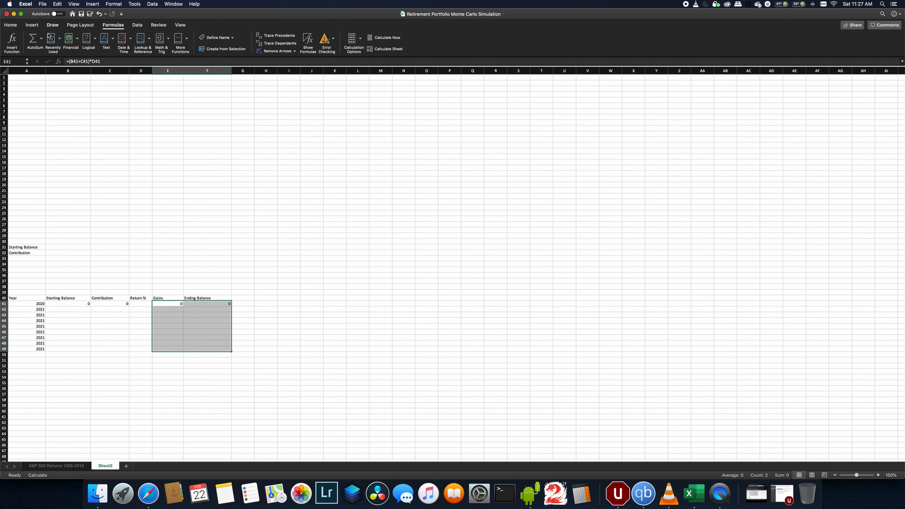
pyautogui.click(10, 25)
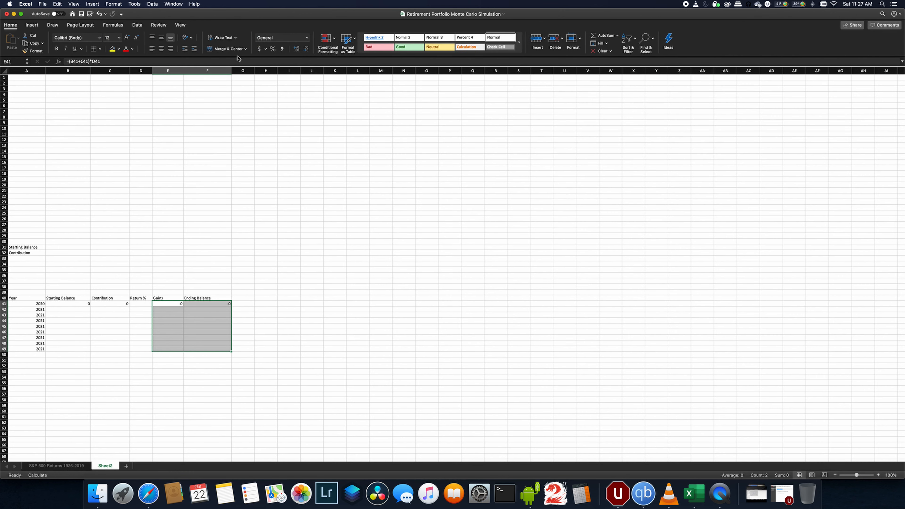
pyautogui.click(259, 48)
pyautogui.moveTo(80, 304); pyautogui.dragTo(101, 348)
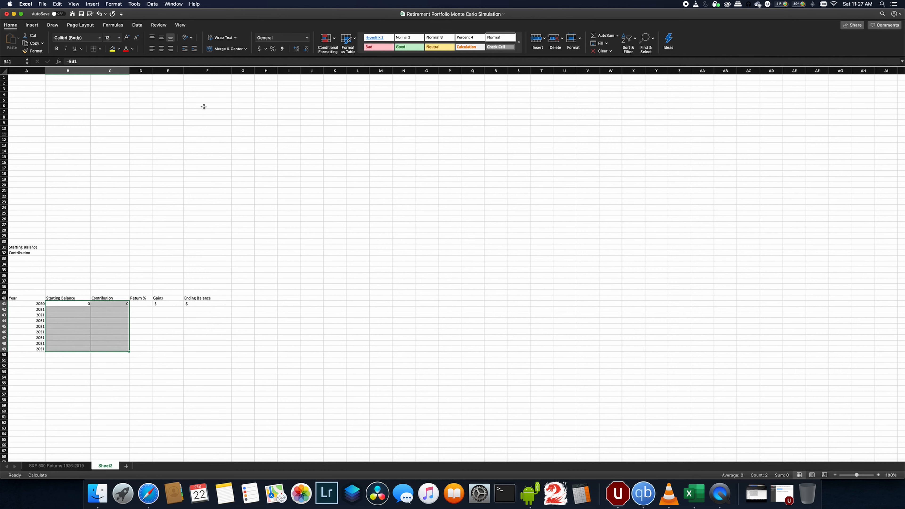
pyautogui.click(259, 49)
pyautogui.moveTo(140, 304); pyautogui.dragTo(142, 348)
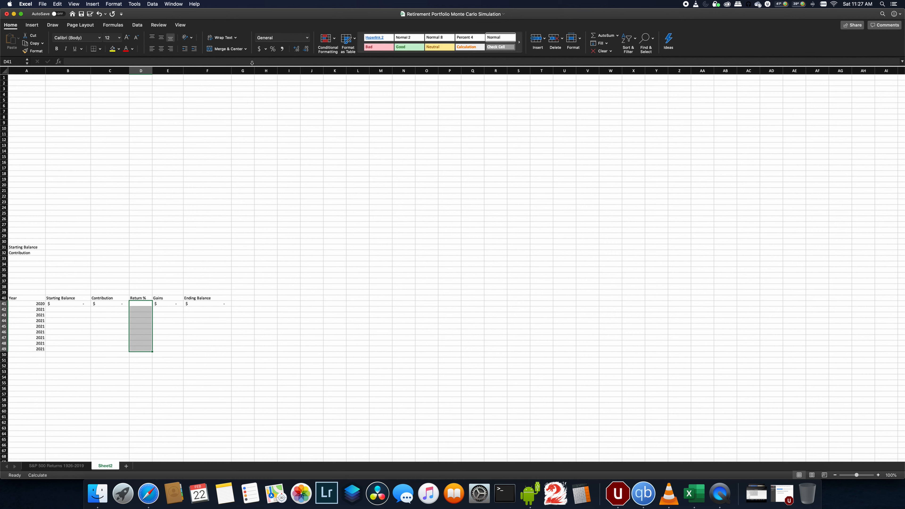
pyautogui.click(273, 49)
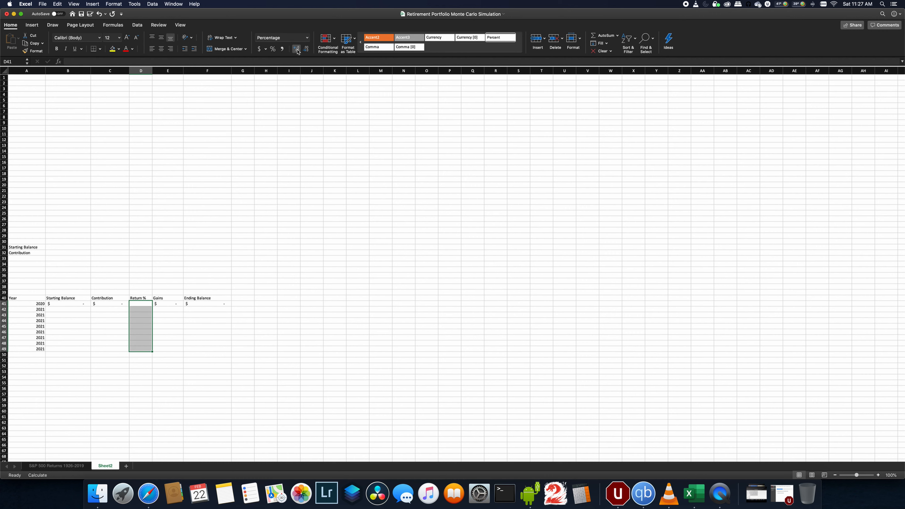
# - Format the input cells B31:B32 as currency and give them a light blue fill
pyautogui.moveTo(57, 247); pyautogui.dragTo(57, 253)
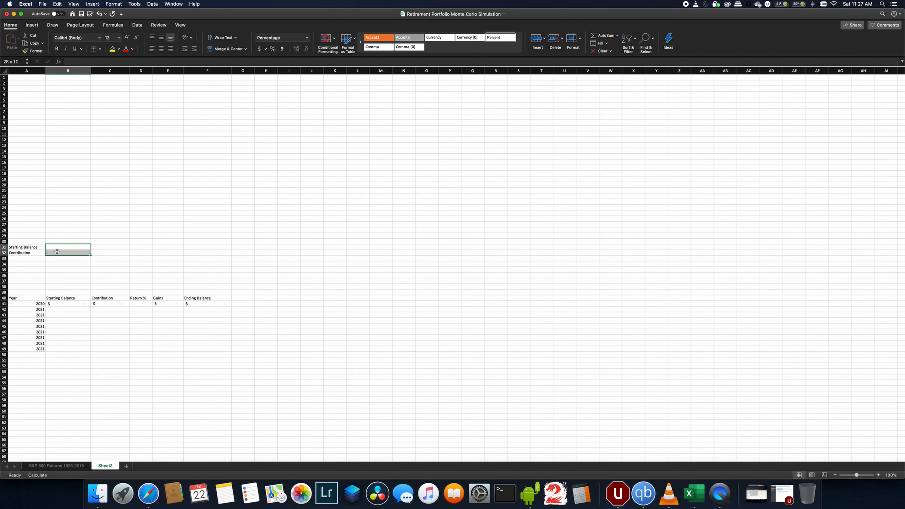
pyautogui.click(259, 49)
pyautogui.click(118, 48)
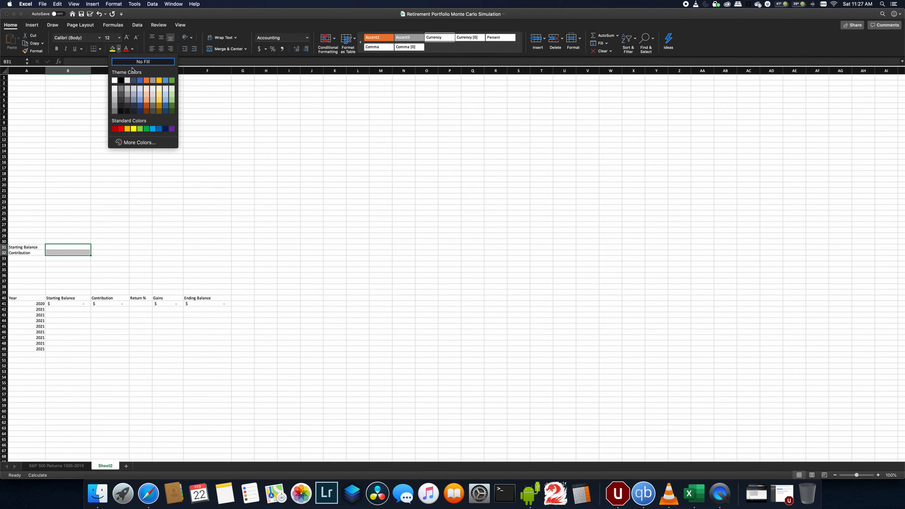
pyautogui.click(166, 92)
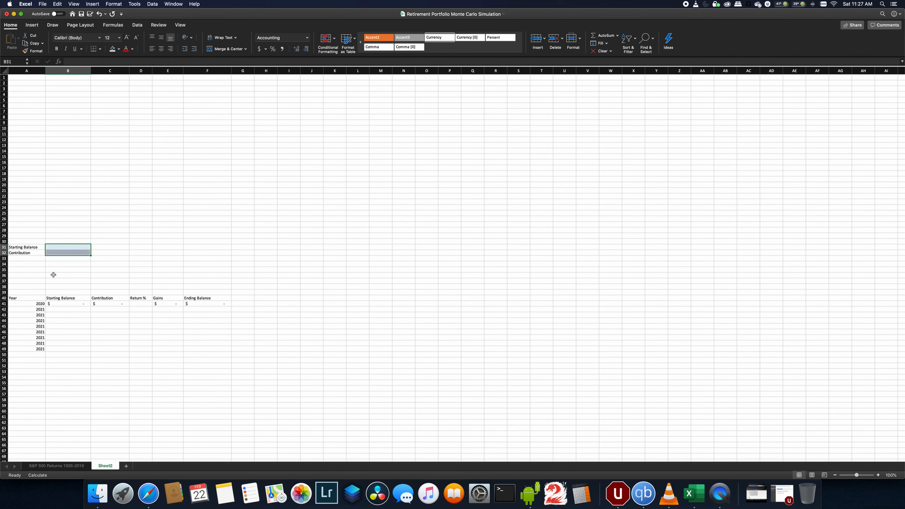
# - Label A34 and A35 as S&P 500 Mean and S&P 500 Std. Dev
pyautogui.click(28, 264)
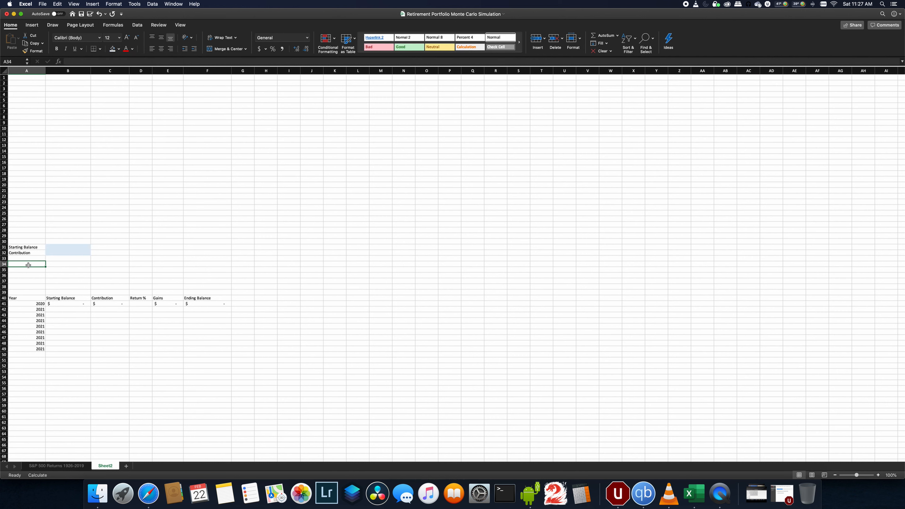
pyautogui.write('S&P 500')
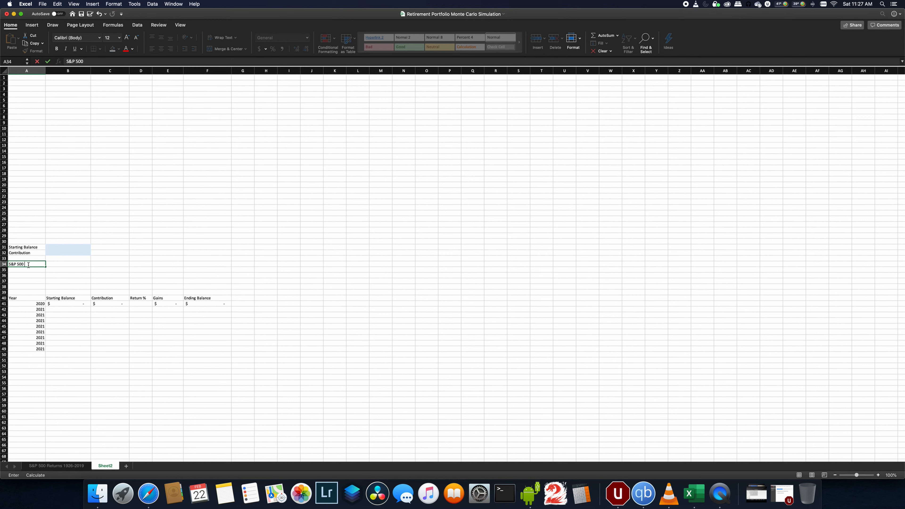
pyautogui.write(' Mean')
pyautogui.press('Return')
pyautogui.write('S&P 500 St')
pyautogui.press('Return')
# - In B34, enter an AVERAGE formula over the absolute range $B$2:$B$95 on the S&P 500 Returns 1926-2019 sheet
pyautogui.press('Right')
pyautogui.press('Up')
pyautogui.press('Up')
pyautogui.write('=')
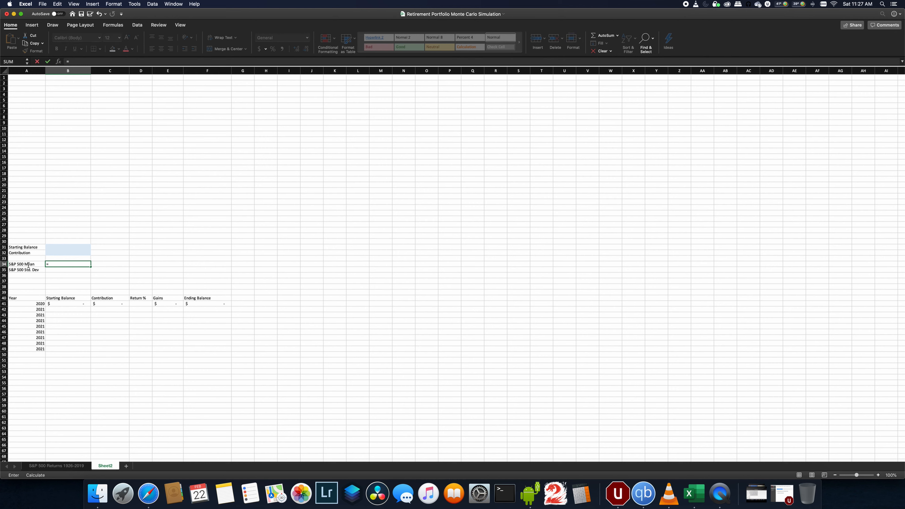
pyautogui.write('average(')
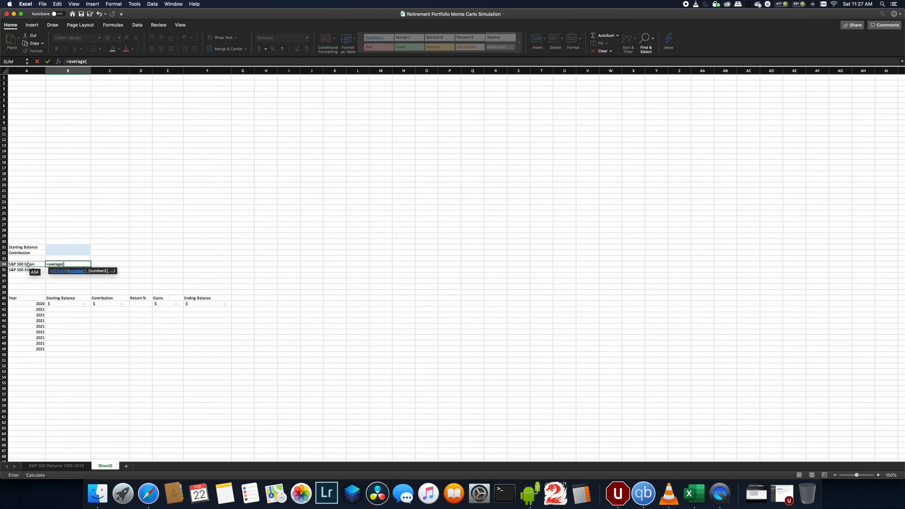
pyautogui.click(57, 465)
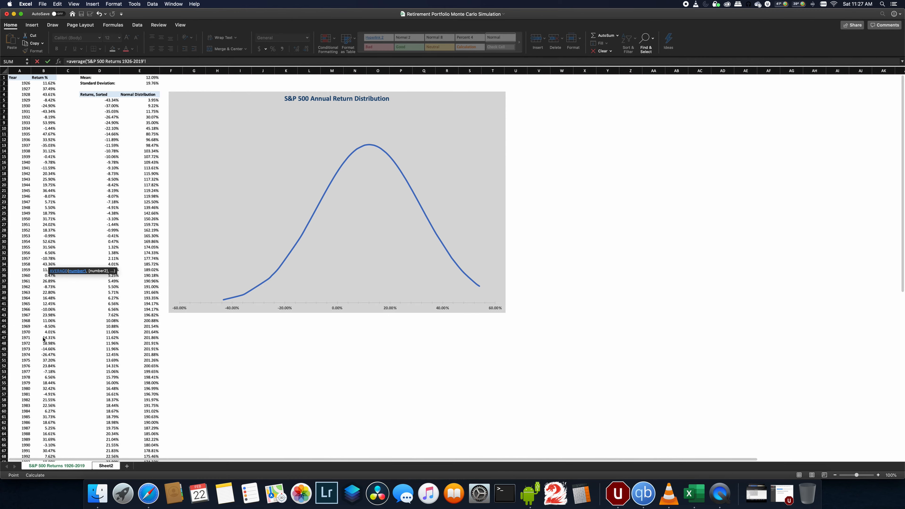
pyautogui.click(44, 83)
pyautogui.moveTo(44, 89); pyautogui.dragTo(54, 428)
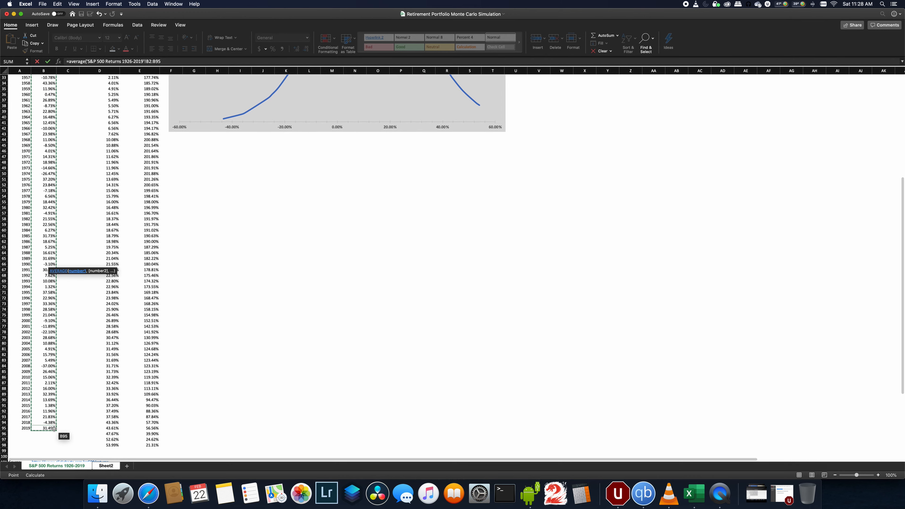
pyautogui.click(145, 61)
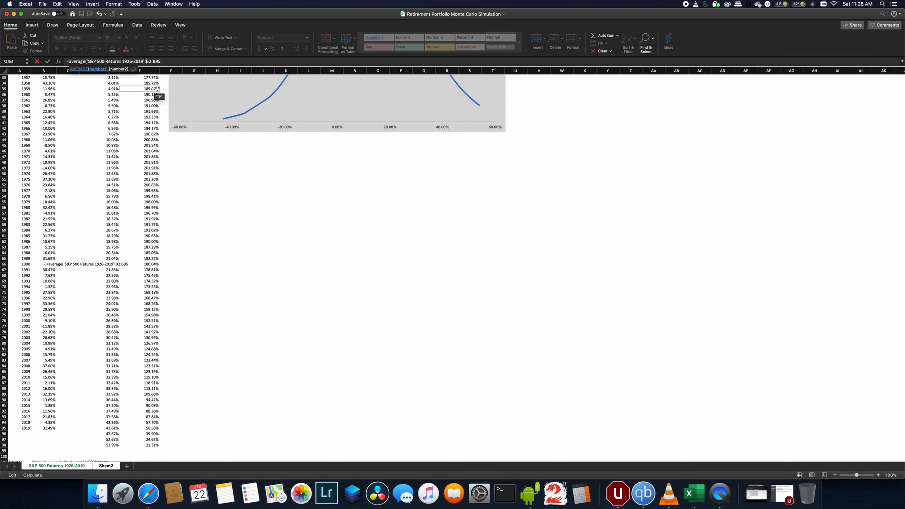
pyautogui.write('$')
pyautogui.press('Right')
pyautogui.write('$')
pyautogui.write('$')
pyautogui.write('$')
pyautogui.write(')')
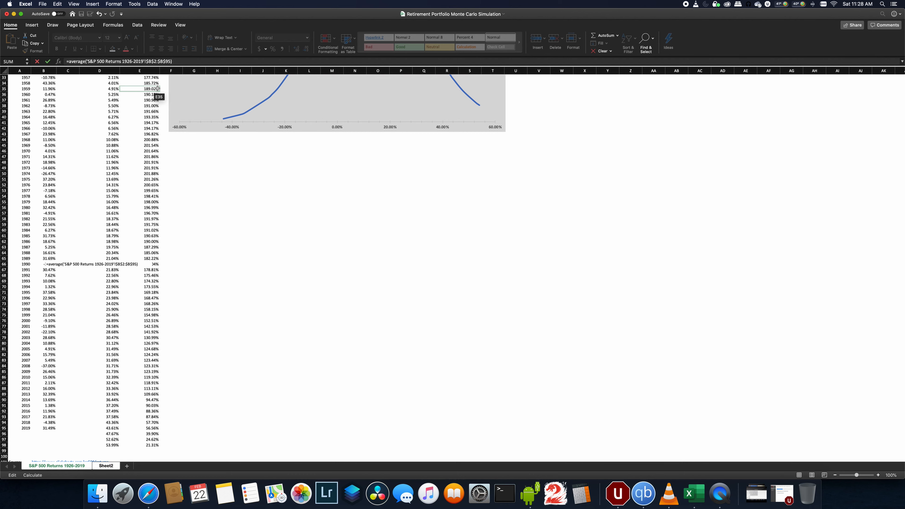
pyautogui.press('Return')
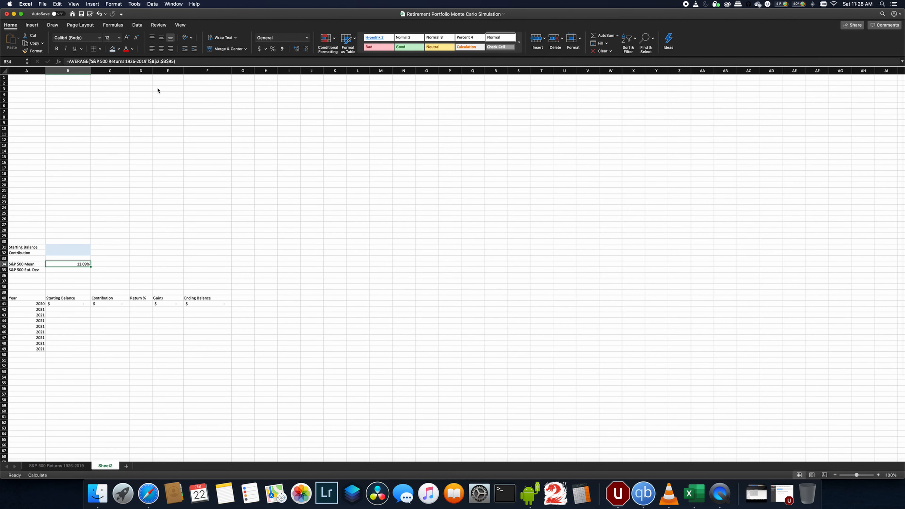
# - Copy the mean formula to B35 and change its function to STDEV.S for the standard deviation
pyautogui.press('super+c')
pyautogui.press('Down')
pyautogui.press('super+v')
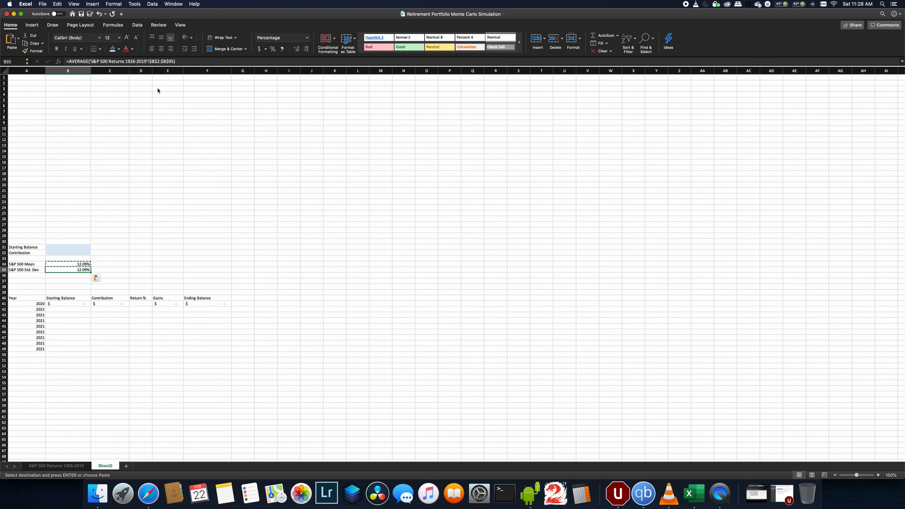
pyautogui.click(76, 62)
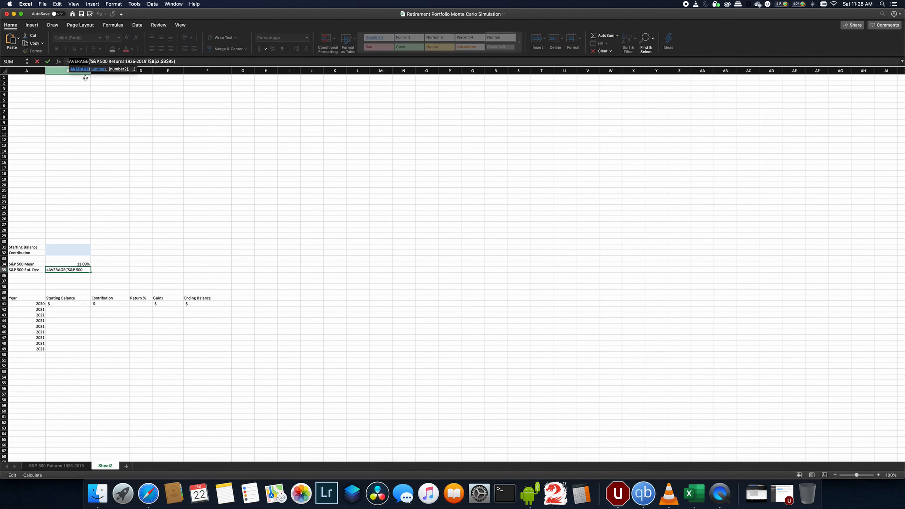
pyautogui.write('stde')
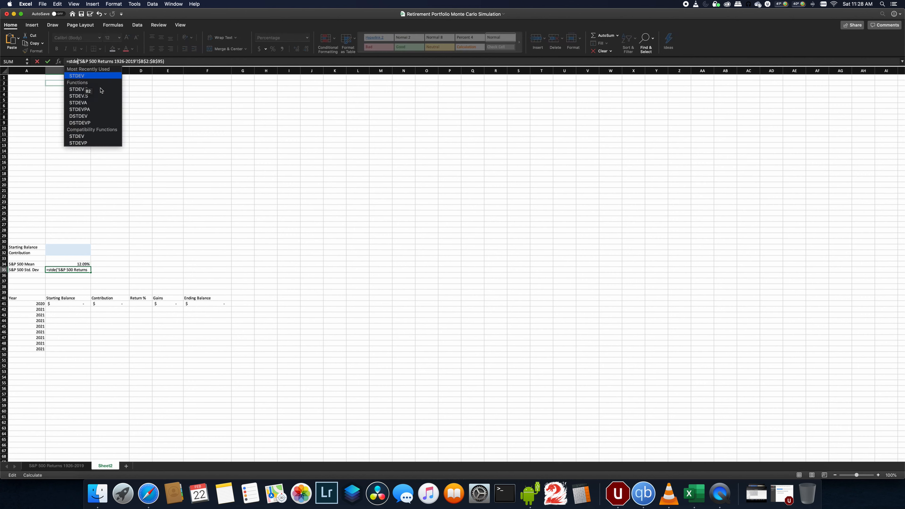
pyautogui.doubleClick(79, 96)
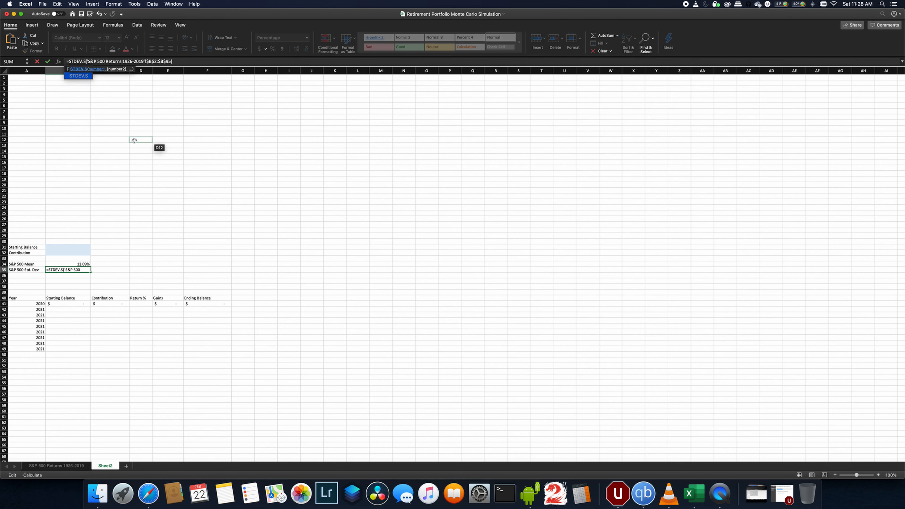
pyautogui.press('Return')
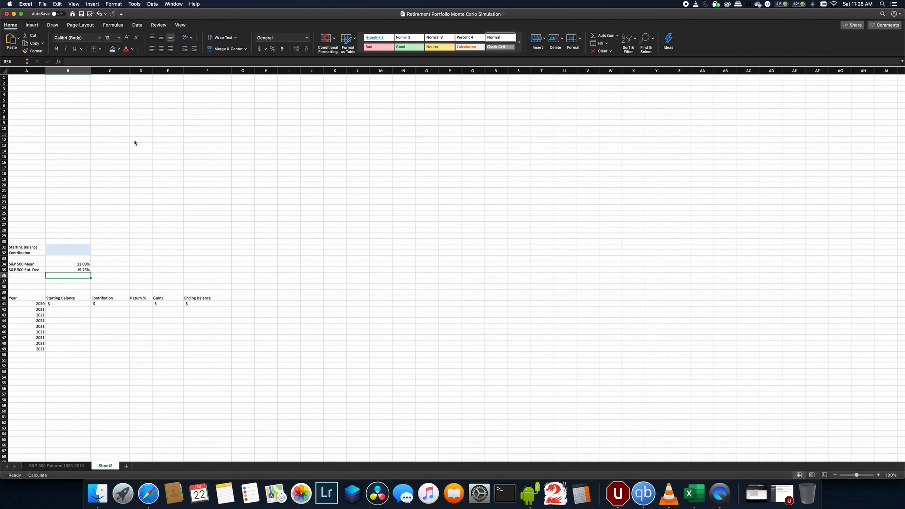
# - Set B42's starting balance to the previous year's ending balance in F41
pyautogui.click(69, 309)
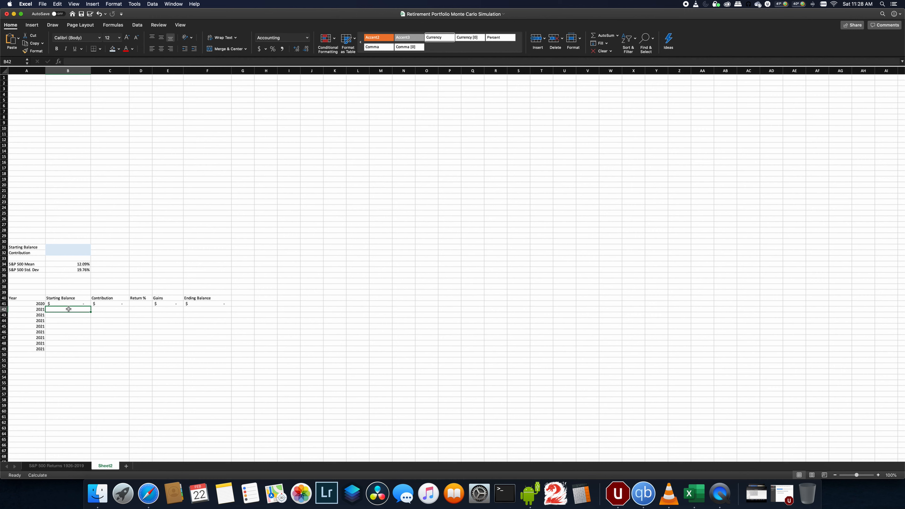
pyautogui.write('=')
pyautogui.click(197, 304)
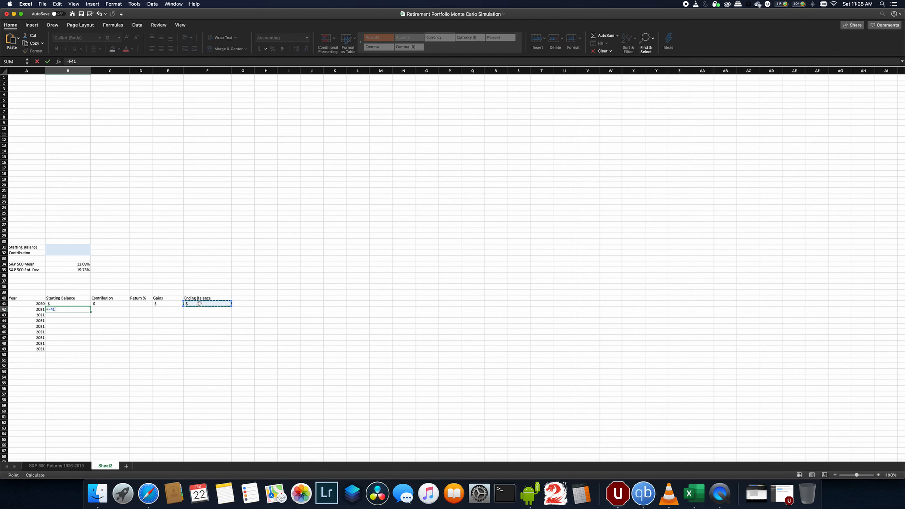
pyautogui.press('Return')
# - Make C41's contribution formula an absolute reference to $B$32
pyautogui.press('Up')
pyautogui.press('Right')
pyautogui.press('Up')
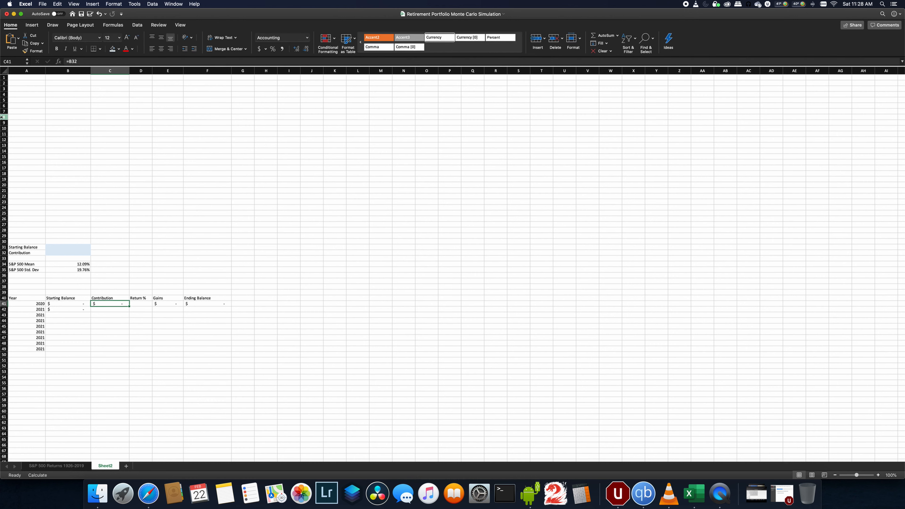
pyautogui.click(68, 61)
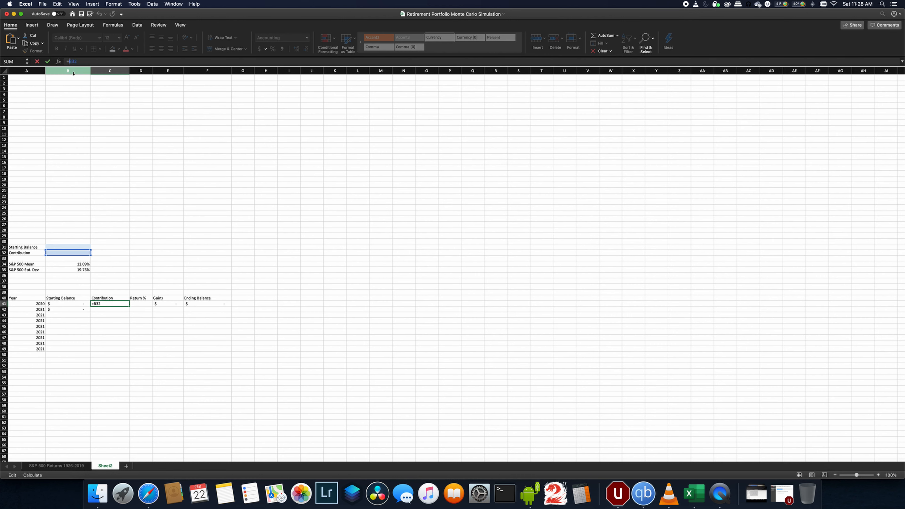
pyautogui.write('$B$')
pyautogui.hotkey('ctrl', 'Return')
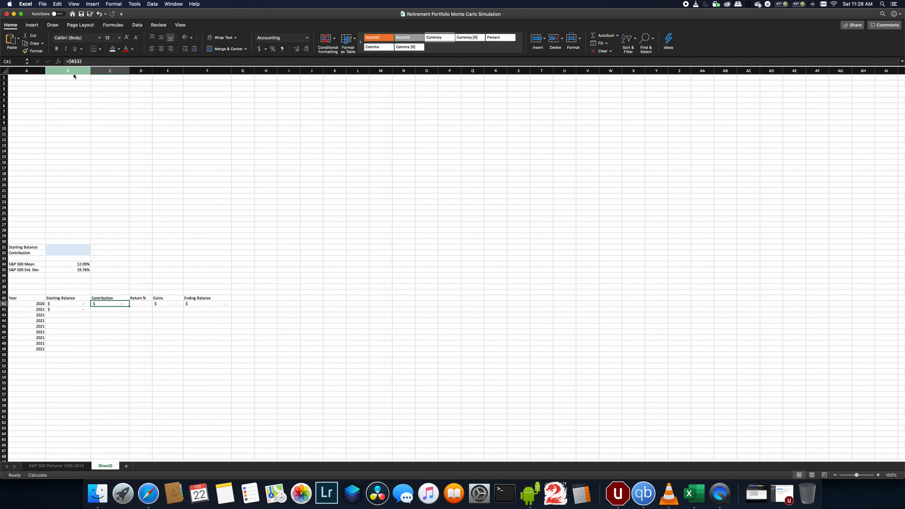
# - Copy the contribution formula to C42 and the Gains and Ending Balance formulas from E41:F41 to E42:F42
pyautogui.press('super+c')
pyautogui.press('Right')
pyautogui.press('Left')
pyautogui.press('Down')
pyautogui.press('super+v')
pyautogui.press('Right')
pyautogui.press('Up')
pyautogui.press('Right')
pyautogui.hotkey('shift', 'Right')
pyautogui.press('super+c')
pyautogui.press('Down')
pyautogui.press('super+v')
# - Fill the row 42 formulas in B42:F42 down through row 49
pyautogui.press('Left')
pyautogui.press('Left')
pyautogui.press('Left')
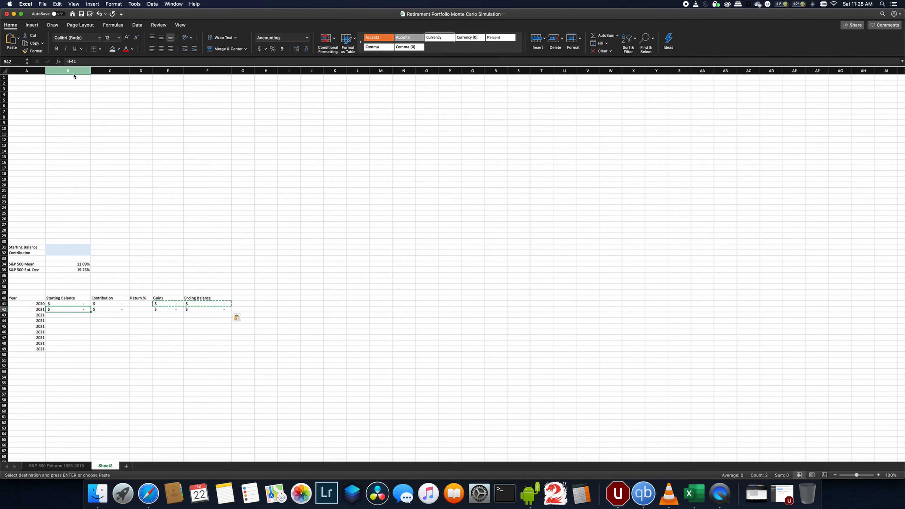
pyautogui.hotkey('shift', 'Right')
pyautogui.hotkey('shift', 'Right')
pyautogui.hotkey('shift', 'Right')
pyautogui.hotkey('shift', 'Right')
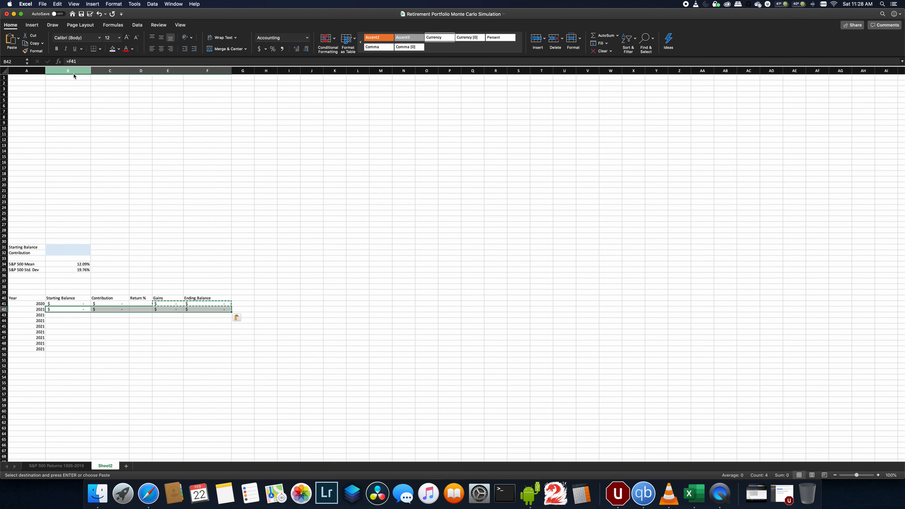
pyautogui.moveTo(230, 315); pyautogui.dragTo(228, 353)
pyautogui.click(156, 338)
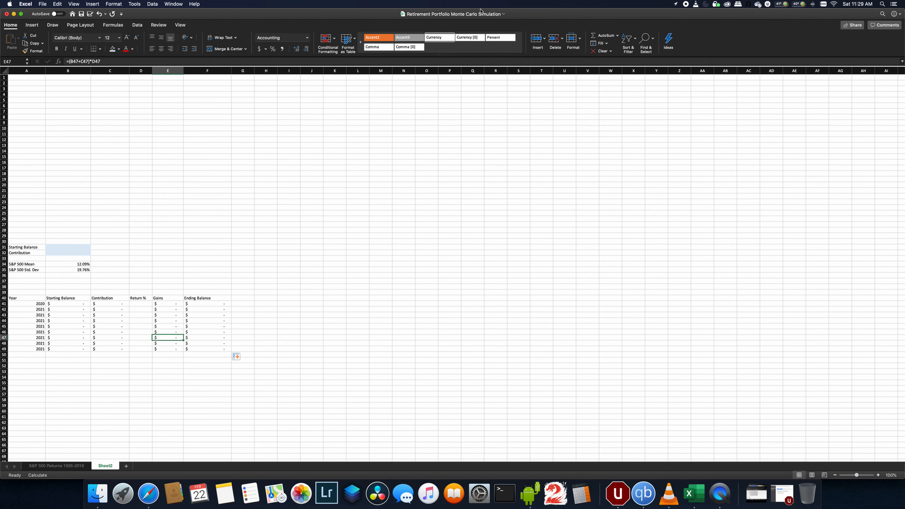
# - Recalculate the worksheet
pyautogui.click(112, 25)
pyautogui.click(394, 51)
pyautogui.moveTo(152, 337); pyautogui.dragTo(70, 247)
pyautogui.click(70, 248)
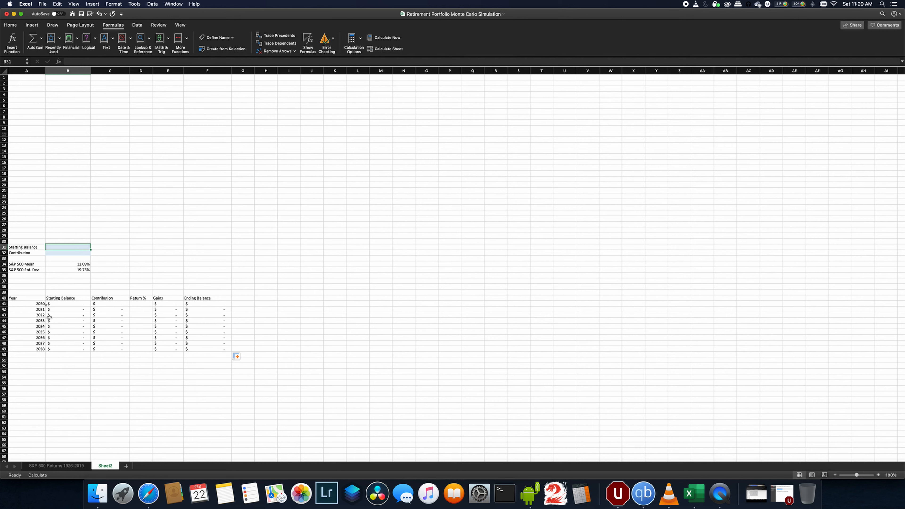
# - Extend the table rows down to row 51 and recalculate the sheet
pyautogui.moveTo(42, 348); pyautogui.dragTo(232, 364)
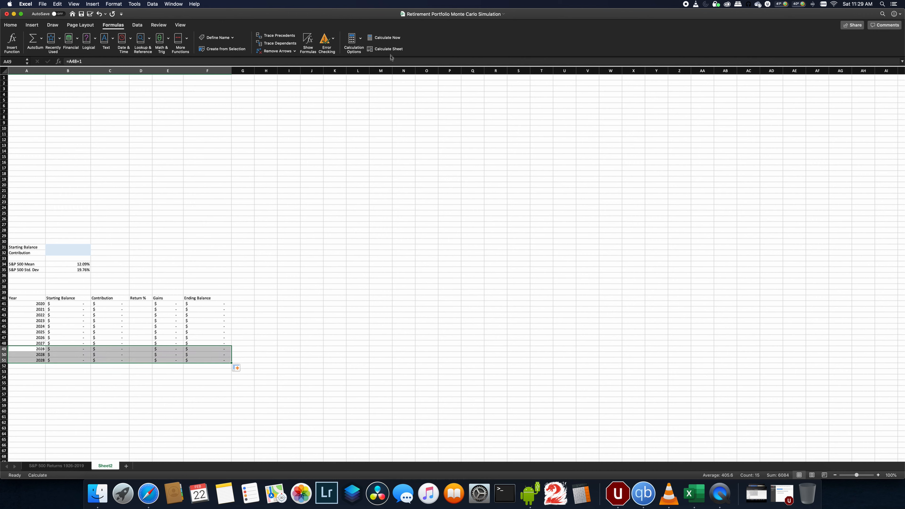
pyautogui.click(384, 48)
# - Enter a starting balance of 500000 in B31 and a contribution of 12000 in B32, then recalculate
pyautogui.click(68, 247)
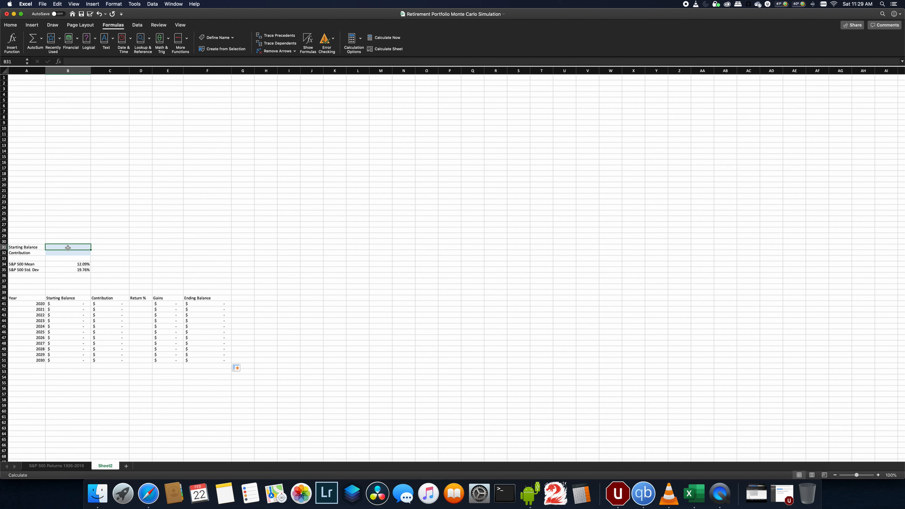
pyautogui.write('5')
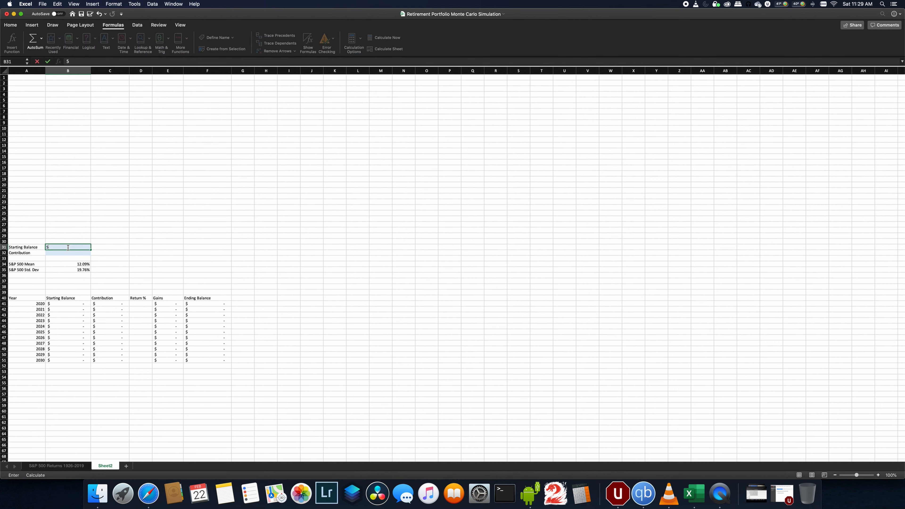
pyautogui.write('00000')
pyautogui.press('Return')
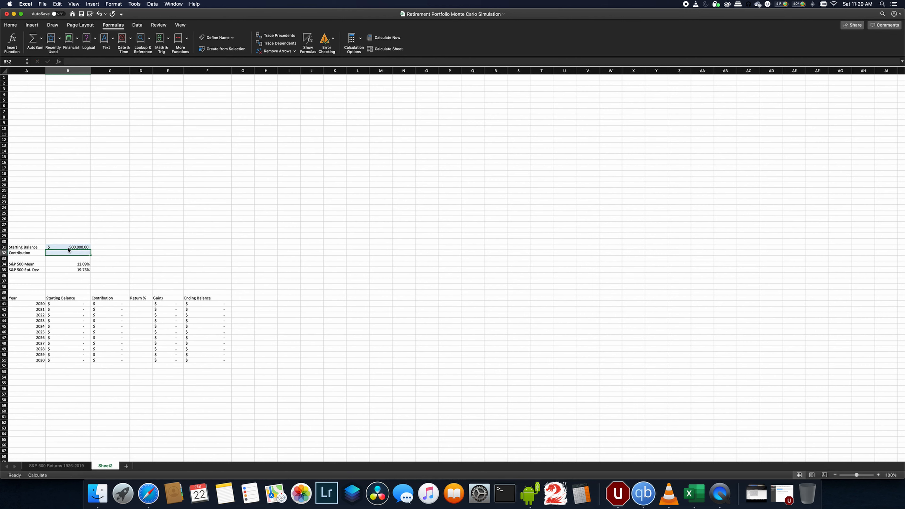
pyautogui.write('12000')
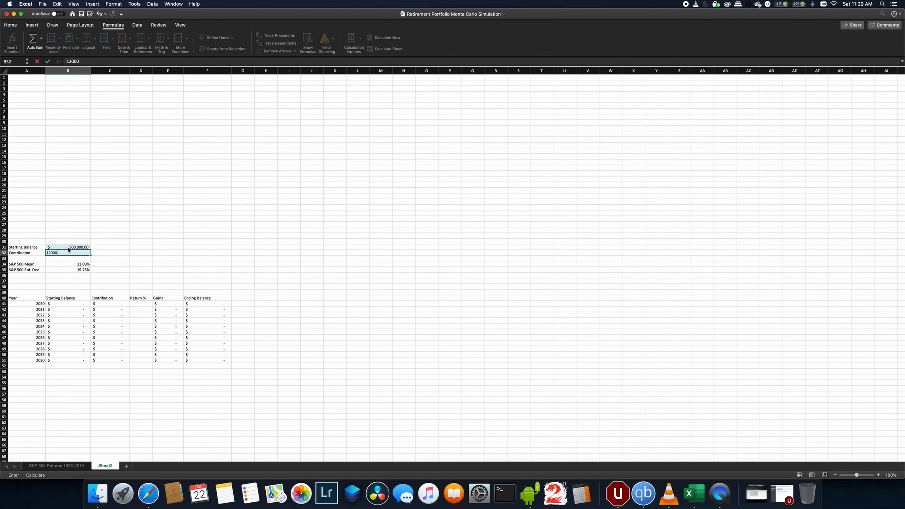
pyautogui.press('Return')
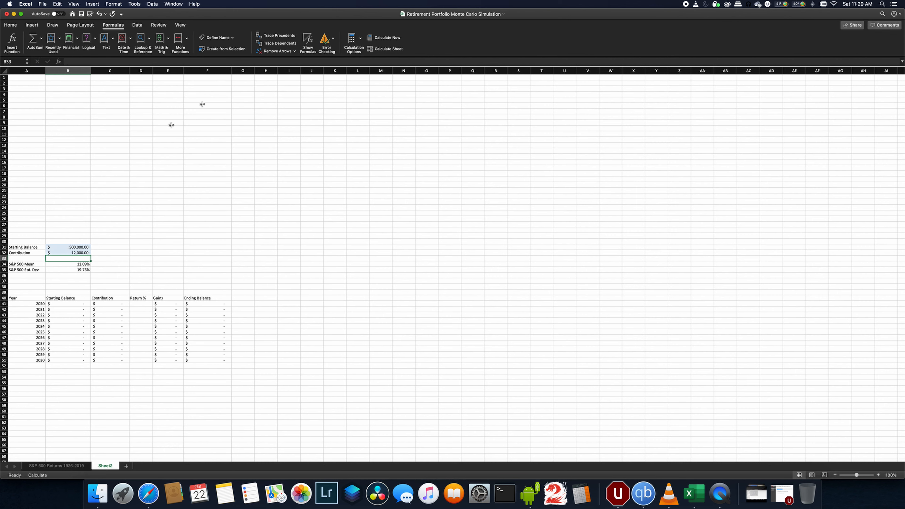
pyautogui.click(381, 49)
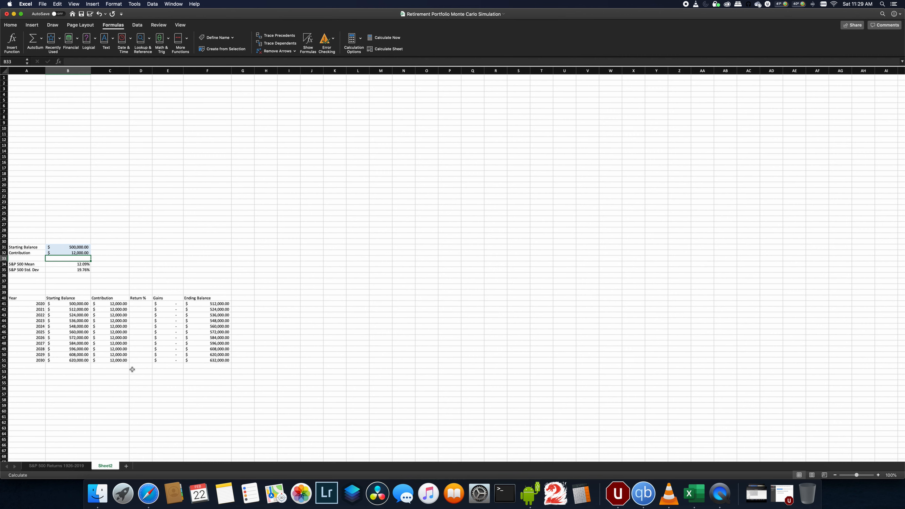
# - Enter a 10% return in D41, copy it down through D51, and recalculate the sheet
pyautogui.click(210, 361)
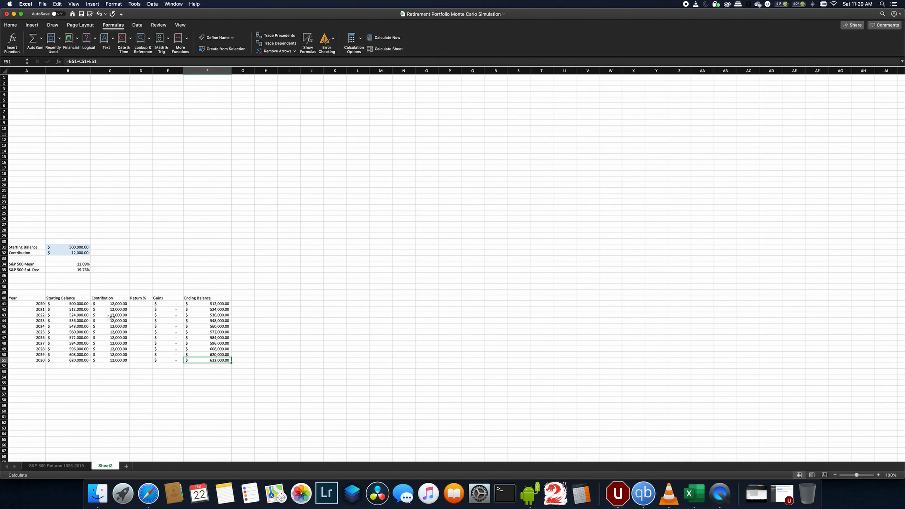
pyautogui.click(138, 304)
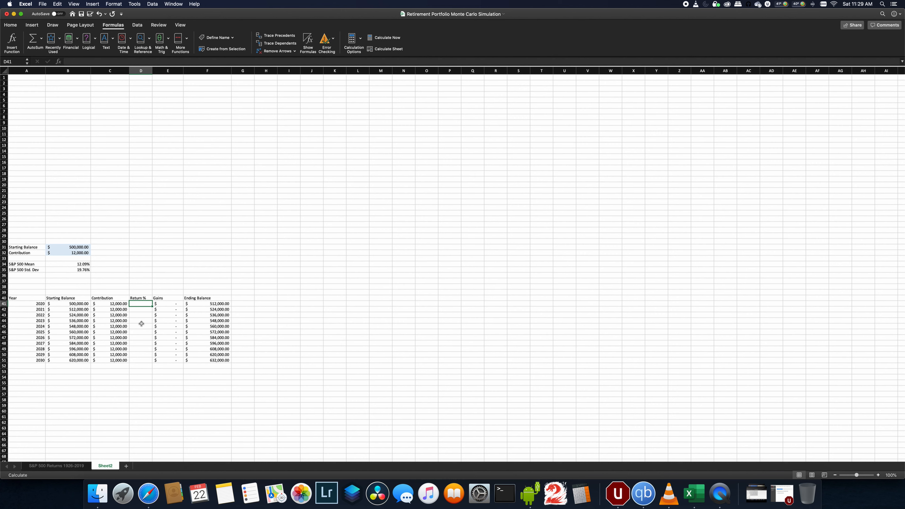
pyautogui.write('10%')
pyautogui.hotkey('ctrl', 'Return')
pyautogui.press('super+c')
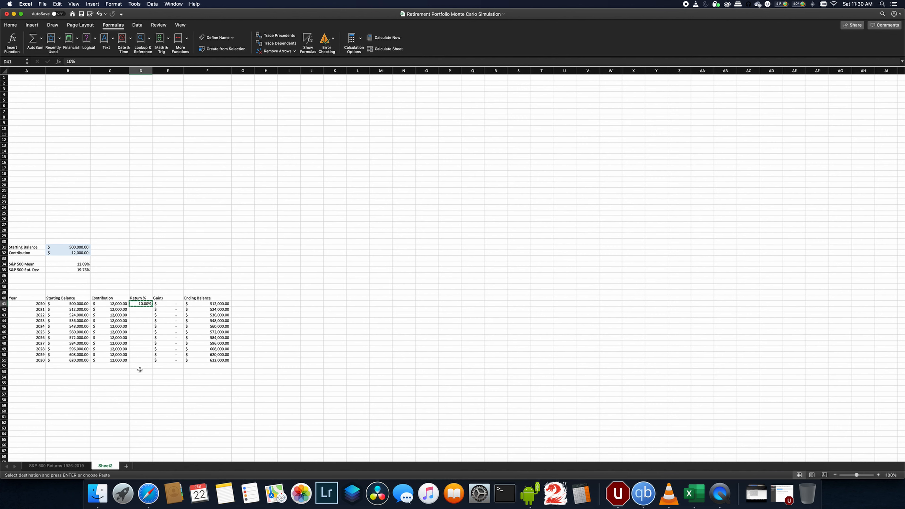
pyautogui.moveTo(140, 359); pyautogui.dragTo(141, 304)
pyautogui.press('super+v')
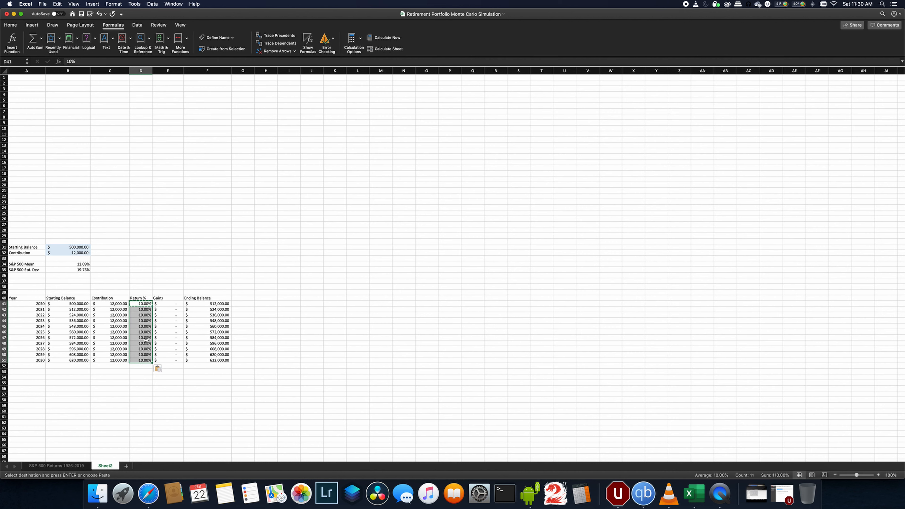
pyautogui.click(169, 339)
pyautogui.click(386, 48)
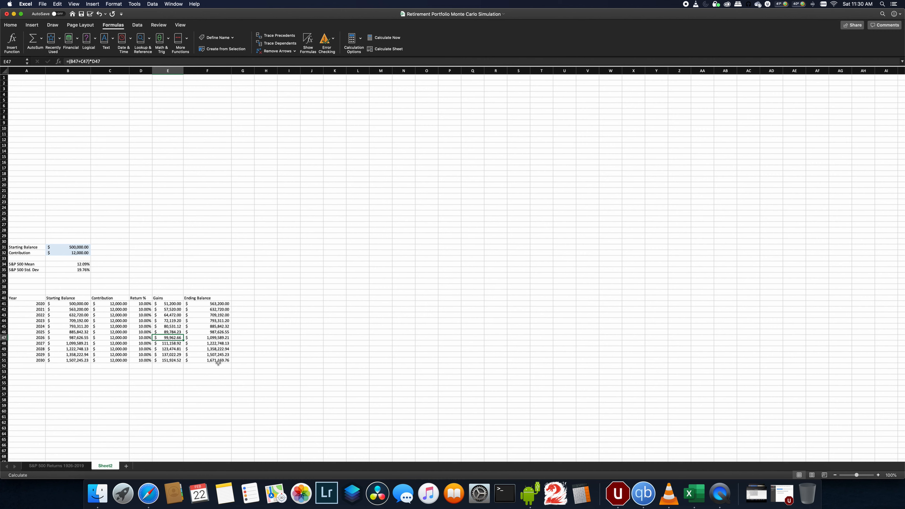
# - Label J40 as Iterations and enter 1 in J41
pyautogui.click(311, 297)
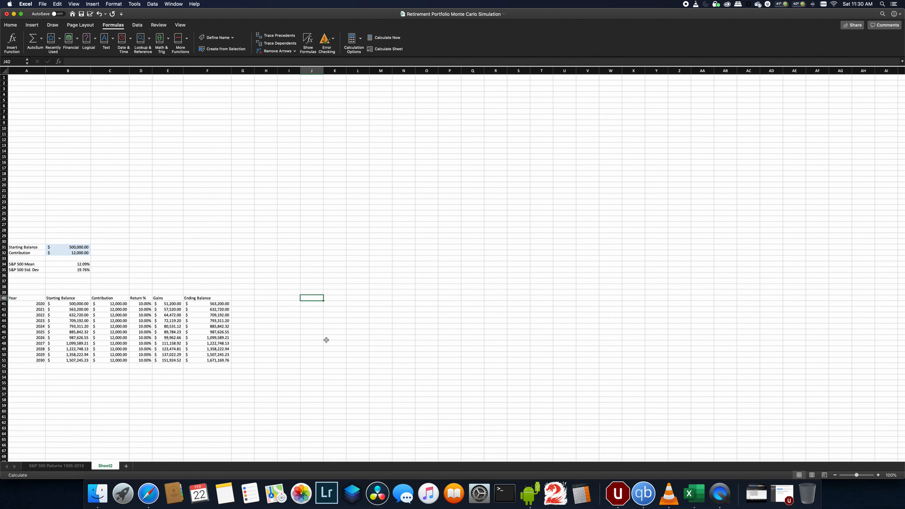
pyautogui.write('Iterations')
pyautogui.press('Return')
pyautogui.write('1')
pyautogui.press('Return')
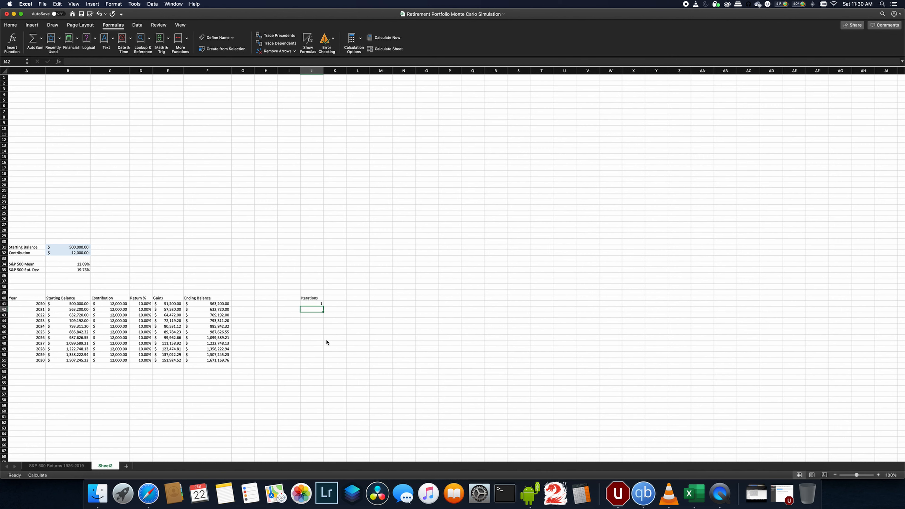
# - Number the iterations 1 through 50 down column J by filling a =J41+1 formula from J42 and recalculating
pyautogui.write('=')
pyautogui.press('Up')
pyautogui.write('+1')
pyautogui.press('Return')
pyautogui.press('Up')
pyautogui.press('super+c')
pyautogui.scroll(-10, 315, 420)
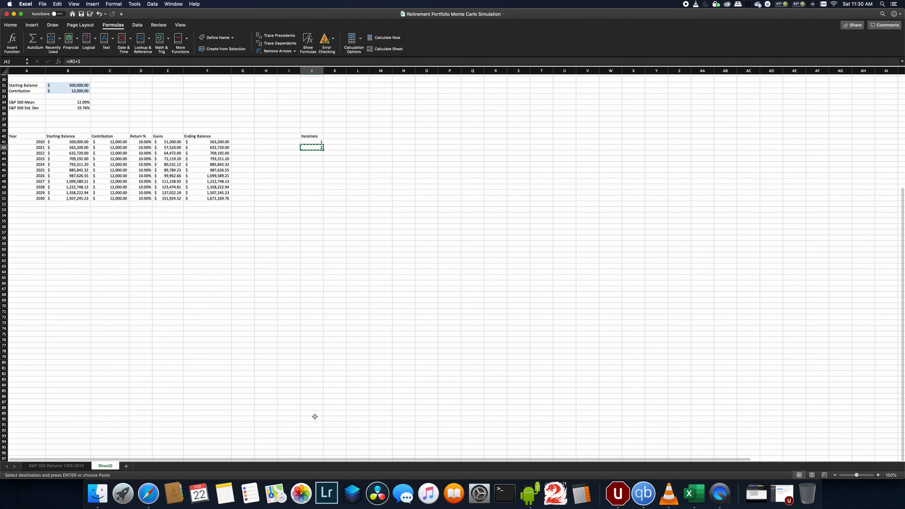
pyautogui.keyDown('shift'); pyautogui.click(314, 418); pyautogui.keyUp('shift')
pyautogui.keyDown('shift'); pyautogui.click(315, 423); pyautogui.keyUp('shift')
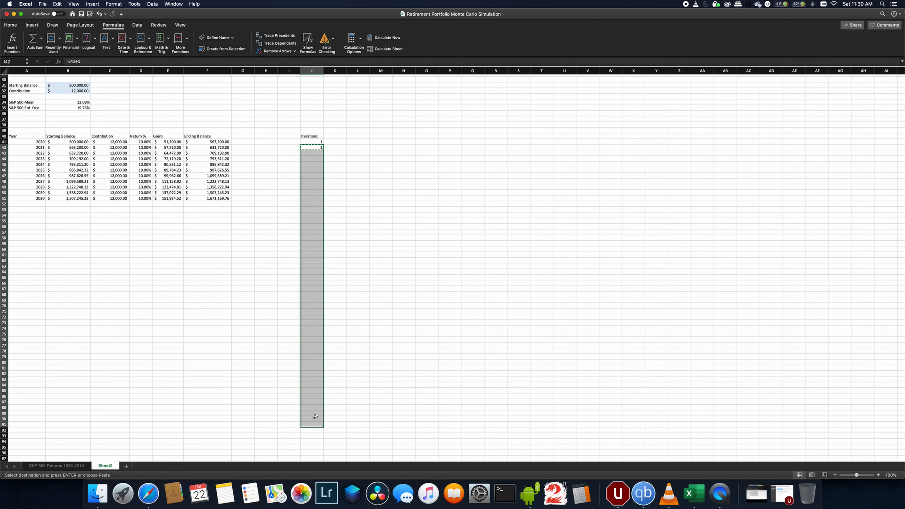
pyautogui.press('super+v')
pyautogui.press('Escape')
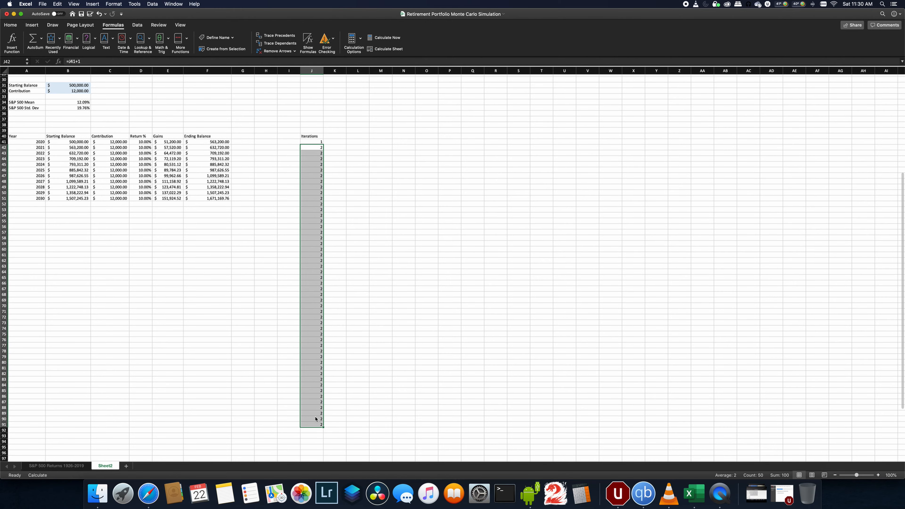
pyautogui.click(394, 50)
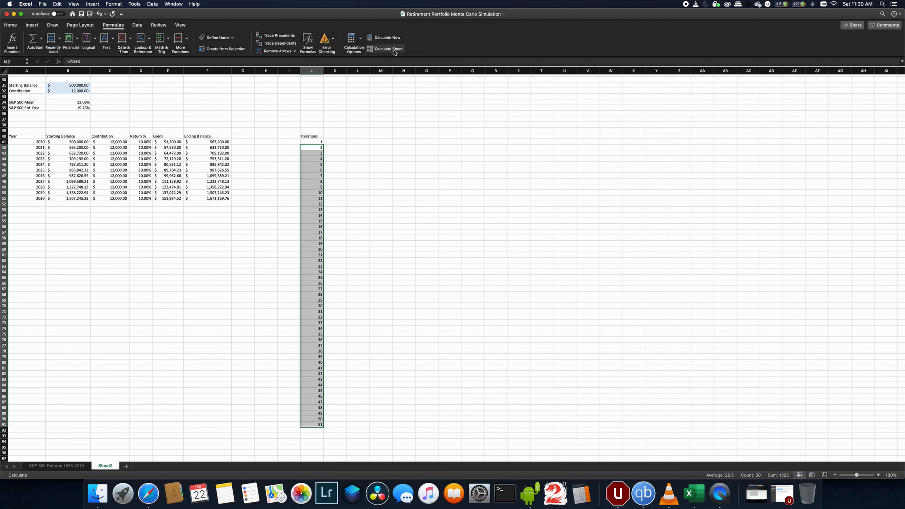
pyautogui.click(316, 424)
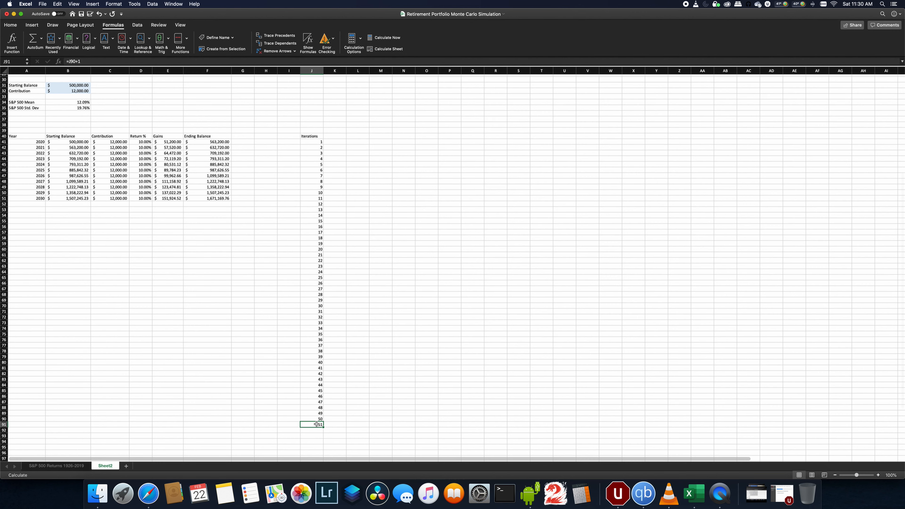
pyautogui.press('Delete')
pyautogui.scroll(5, 345, 337)
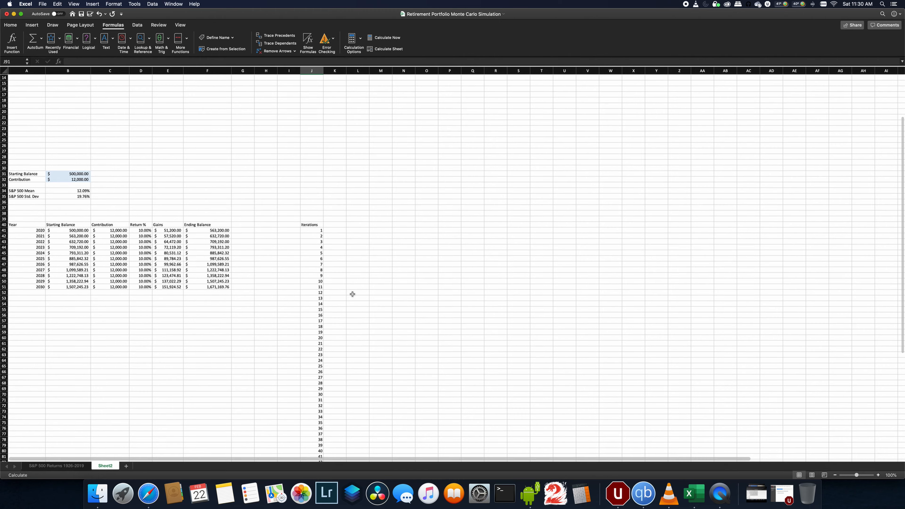
# - Copy the years in A41:A51 and paste them as transposed values across row 39 starting at K39
pyautogui.moveTo(33, 232); pyautogui.dragTo(27, 288)
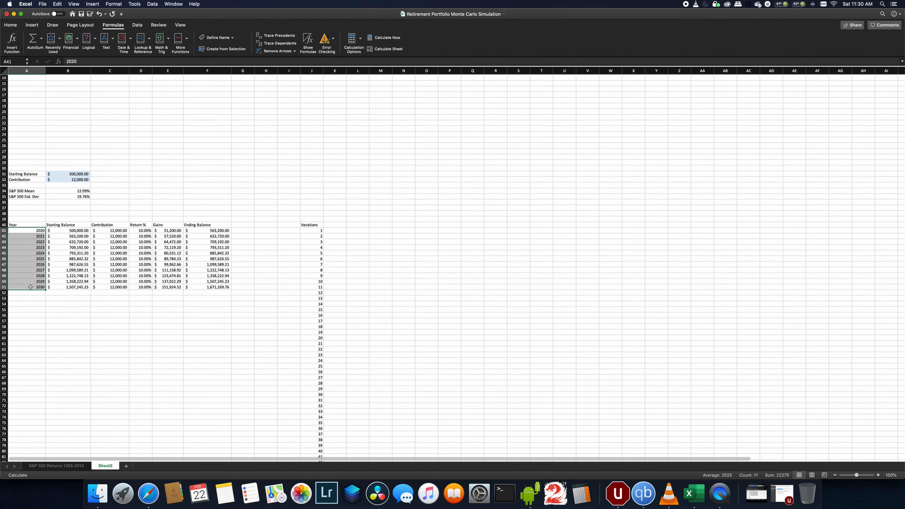
pyautogui.press('super+c')
pyautogui.click(331, 217)
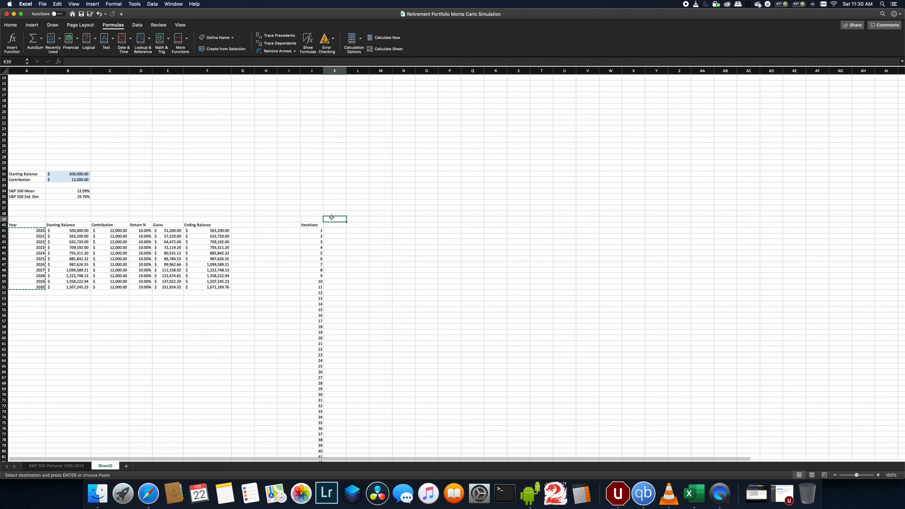
pyautogui.rightClick(332, 217)
pyautogui.moveTo(363, 241)
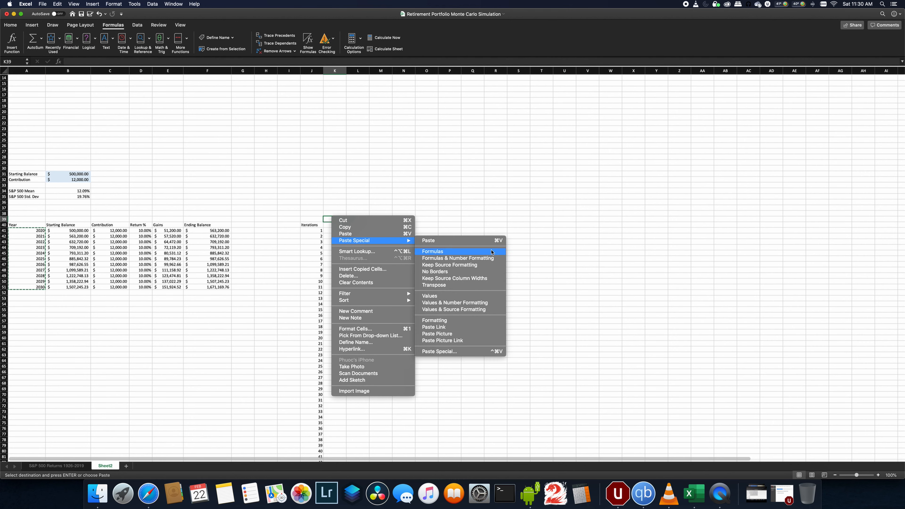
pyautogui.click(453, 351)
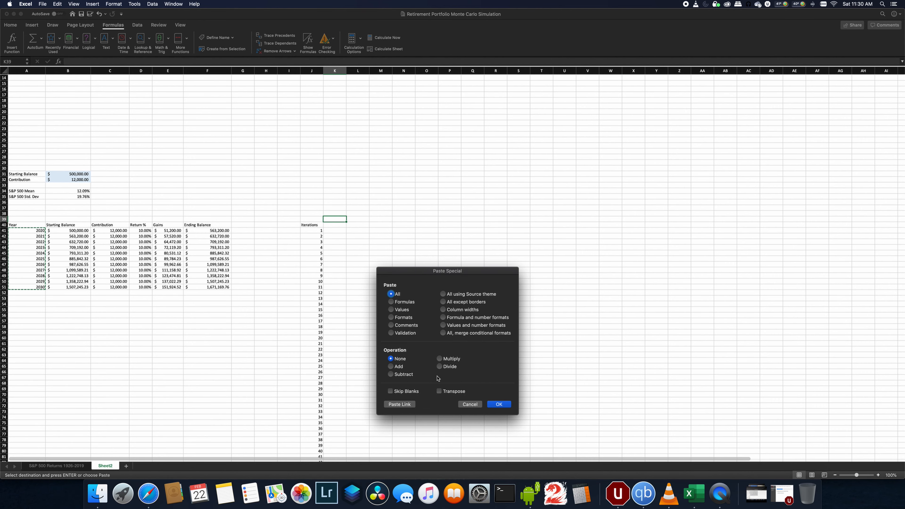
pyautogui.click(442, 390)
pyautogui.click(391, 309)
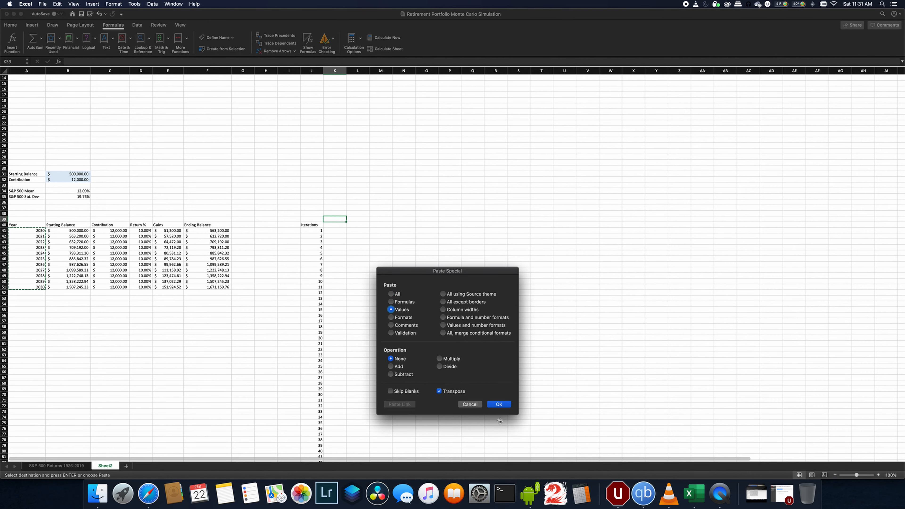
pyautogui.click(495, 403)
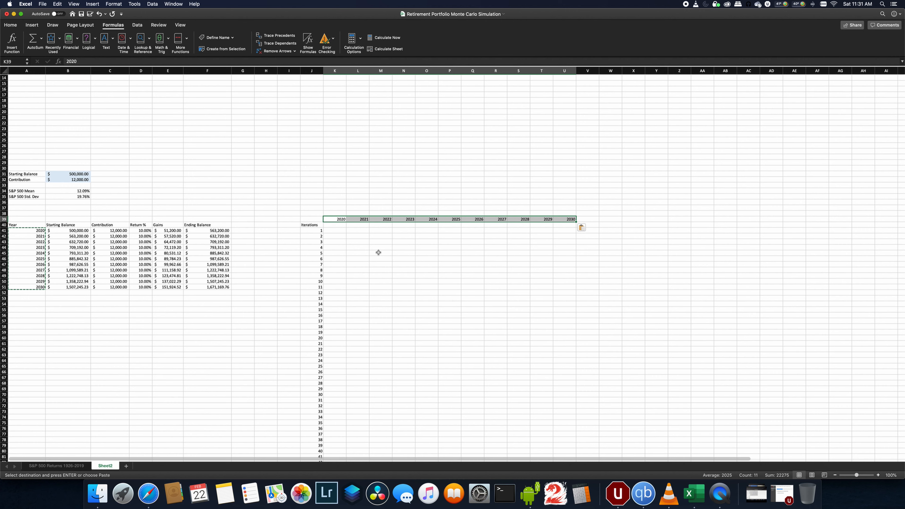
pyautogui.click(379, 253)
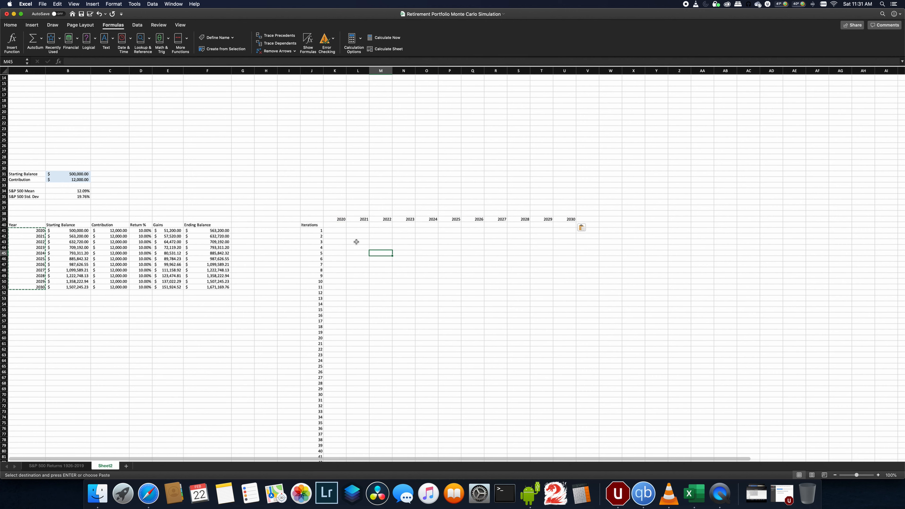
# - Bold the year headers in K39:U39
pyautogui.moveTo(337, 218); pyautogui.dragTo(572, 217)
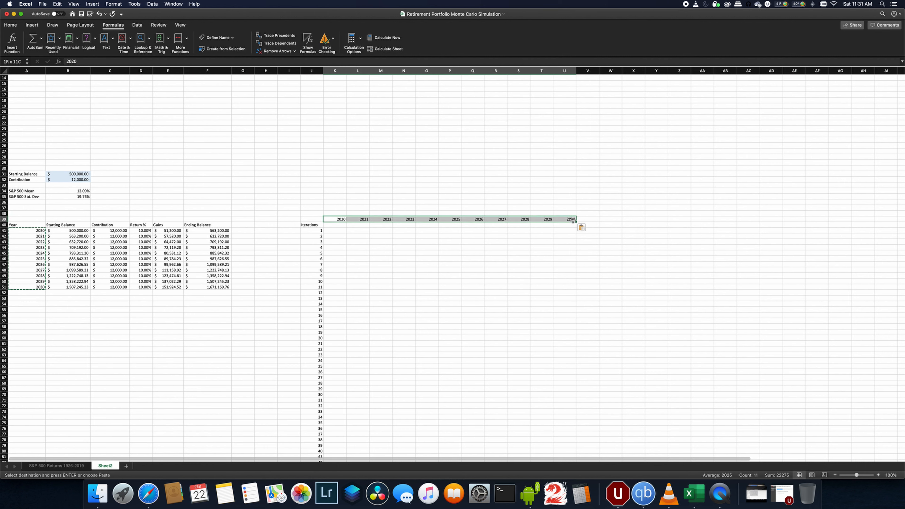
pyautogui.click(10, 25)
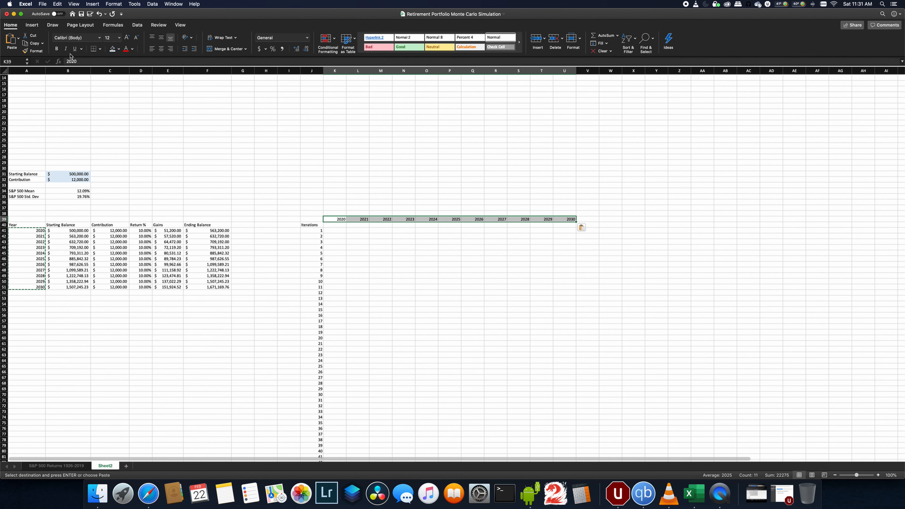
pyautogui.click(57, 48)
pyautogui.press('Escape')
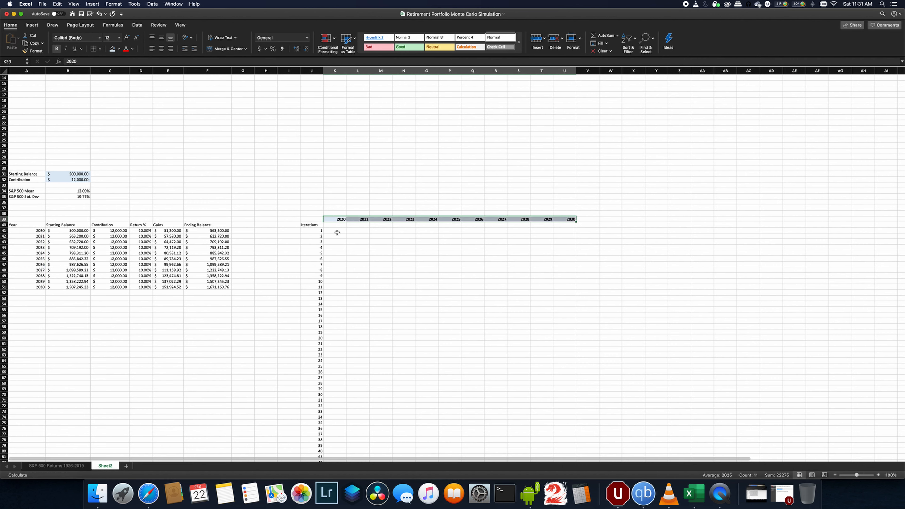
# - Enter =$F41 in F56 and fill it down as a temporary helper column of ending-balance references
pyautogui.click(339, 224)
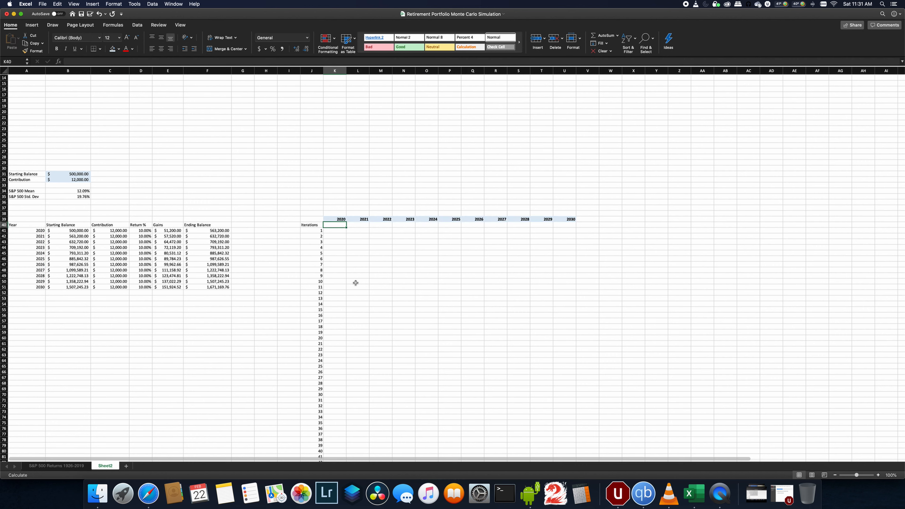
pyautogui.press('Left')
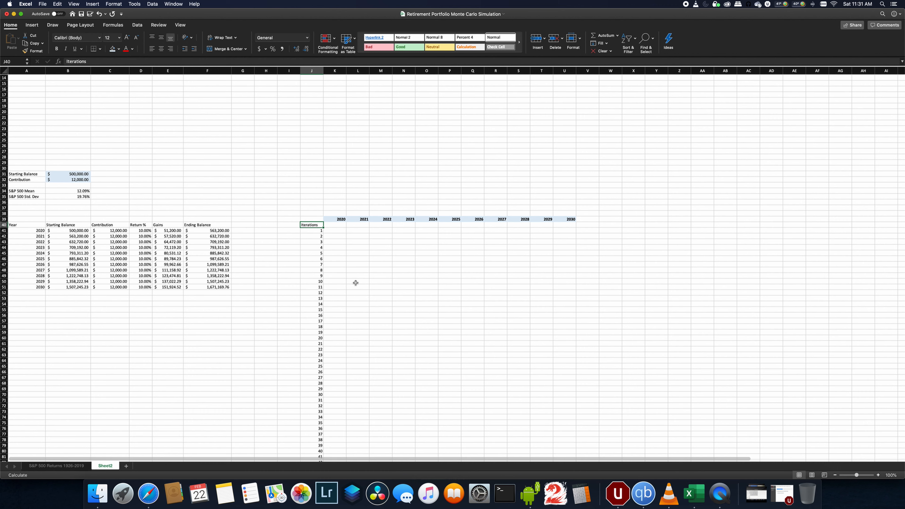
pyautogui.press('Right')
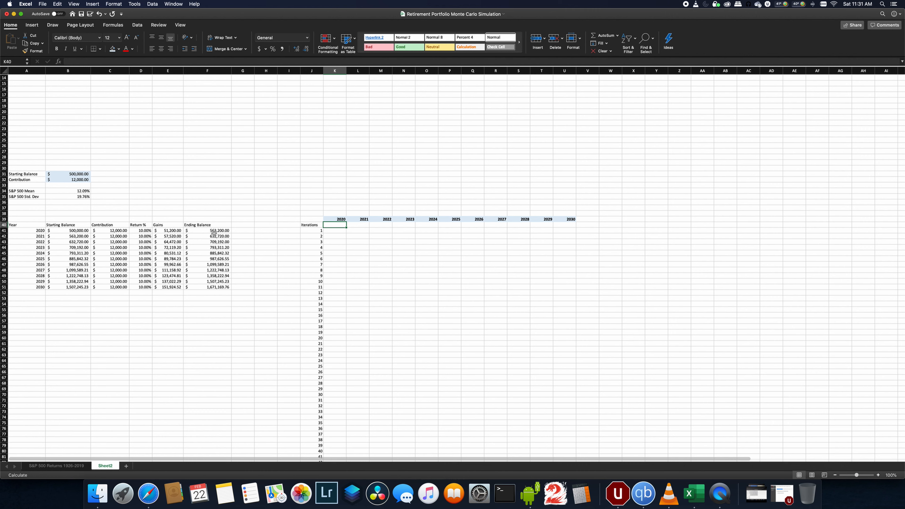
pyautogui.click(210, 318)
pyautogui.write('=')
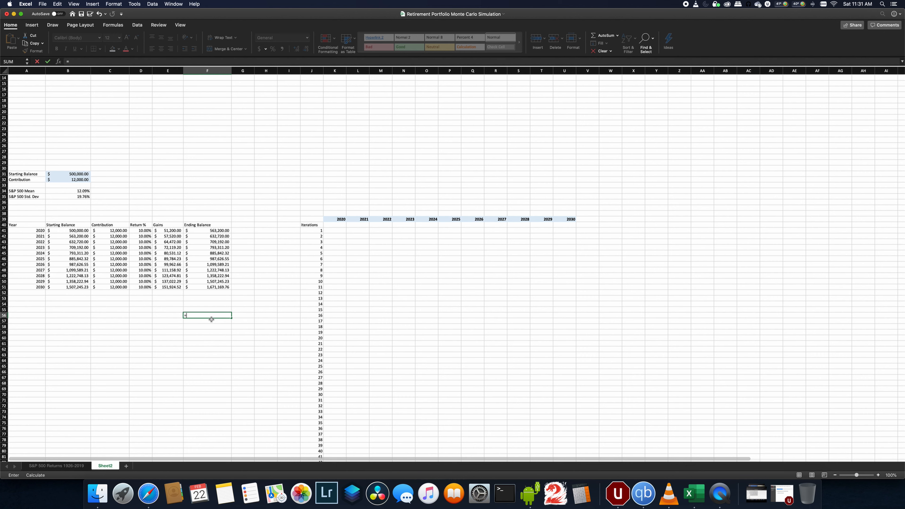
pyautogui.write('$f41')
pyautogui.press('Return')
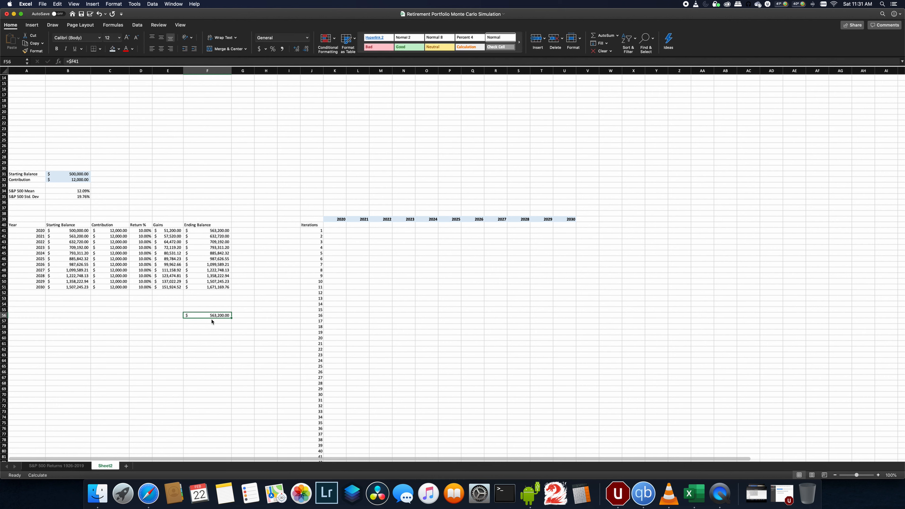
pyautogui.press('super+c')
pyautogui.moveTo(232, 317); pyautogui.dragTo(235, 411)
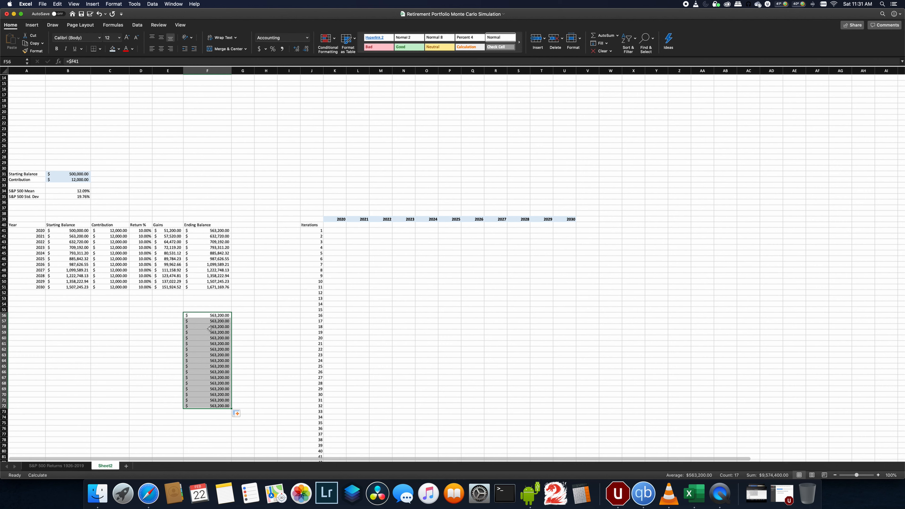
# - Trim the helper column to F56:F65 and copy those formulas
pyautogui.moveTo(210, 315); pyautogui.dragTo(221, 406)
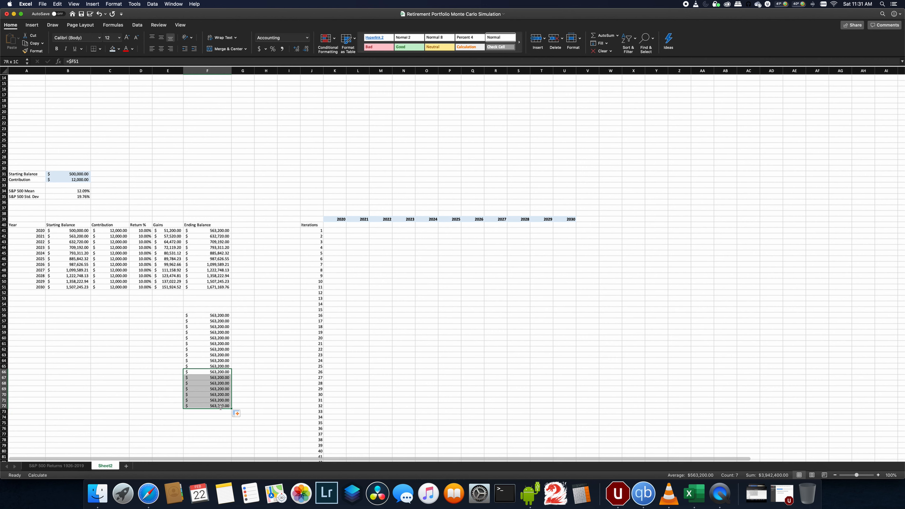
pyautogui.press('Delete')
pyautogui.moveTo(206, 315); pyautogui.dragTo(208, 367)
pyautogui.press('cmd+c')
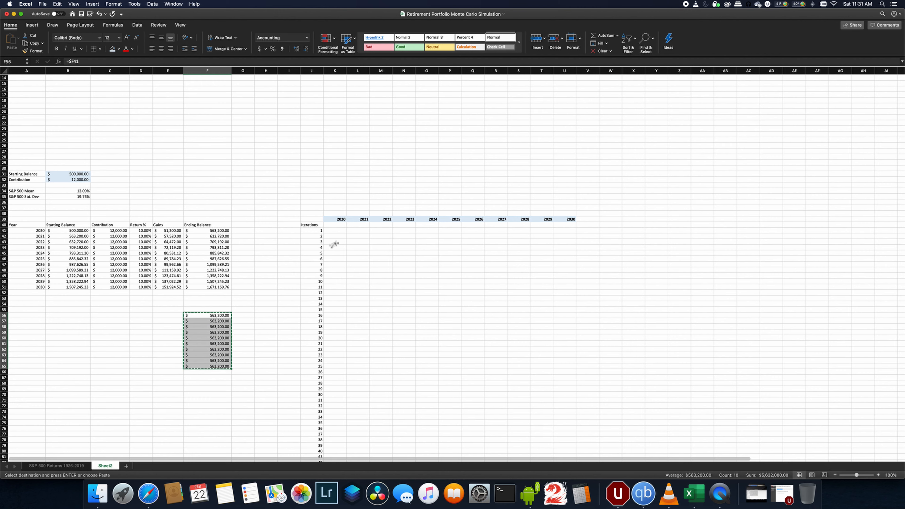
# - Paste the copied helper formulas transposed into K40:T40
pyautogui.rightClick(336, 225)
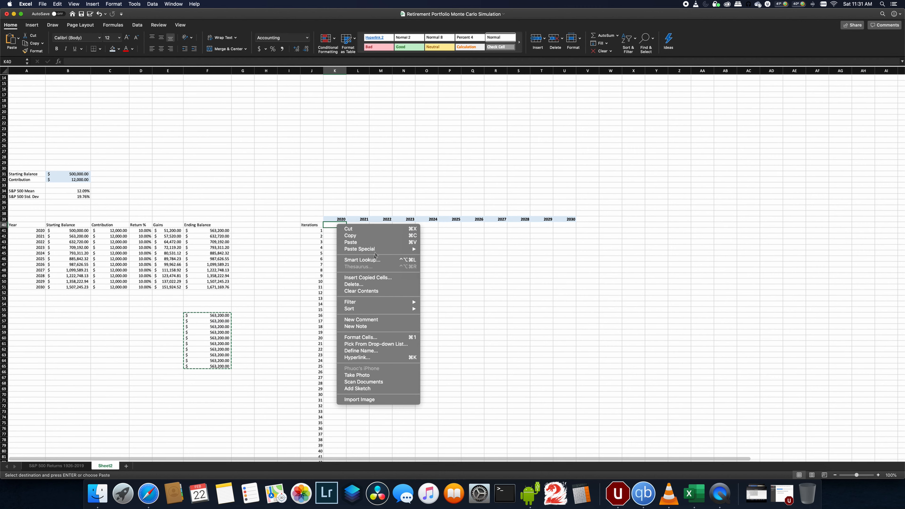
pyautogui.moveTo(392, 249)
pyautogui.click(440, 360)
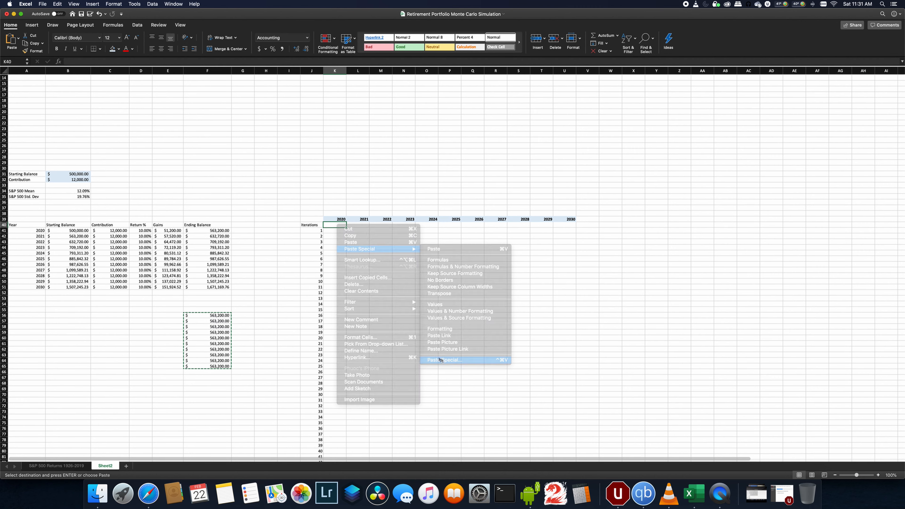
pyautogui.click(384, 319)
pyautogui.click(445, 407)
pyautogui.click(487, 421)
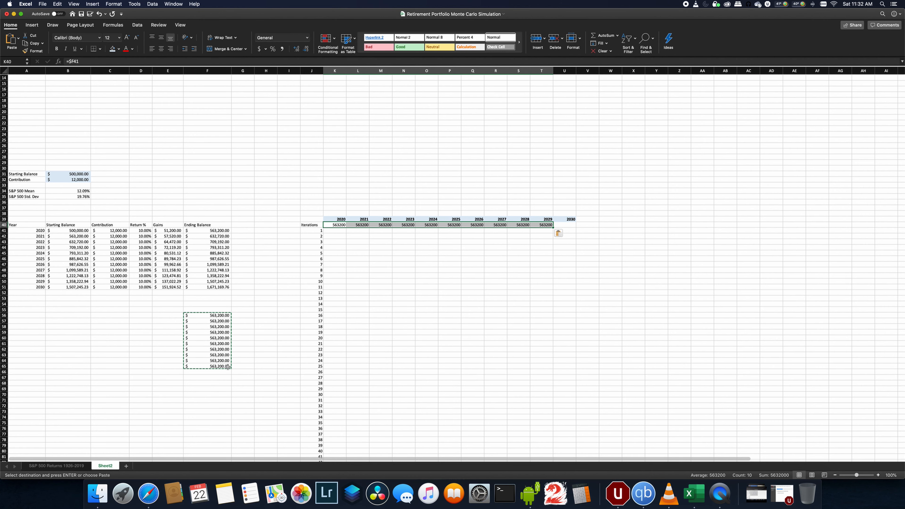
# - Delete the temporary helper formulas below the table
pyautogui.click(236, 320)
pyautogui.moveTo(210, 315); pyautogui.dragTo(209, 373)
pyautogui.press('Delete')
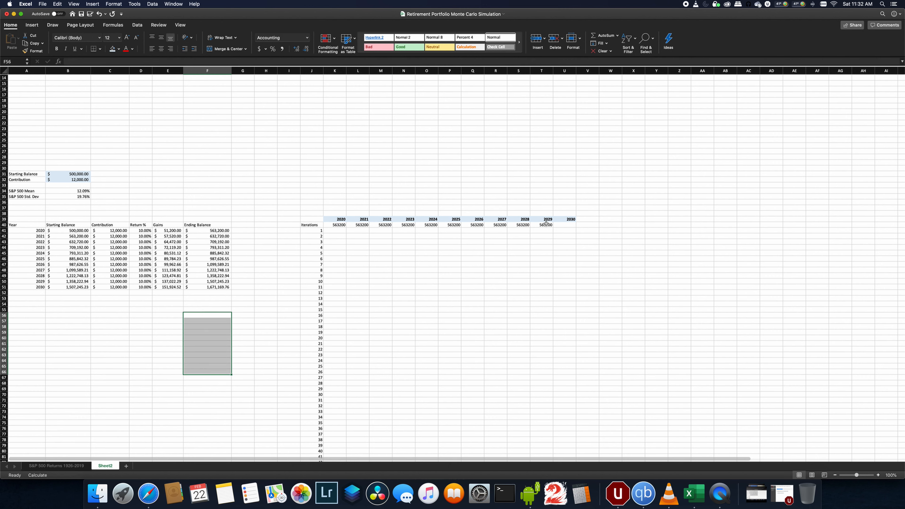
# - Copy T40's formula into U40 and change its reference to $F51
pyautogui.click(546, 223)
pyautogui.press('super+c')
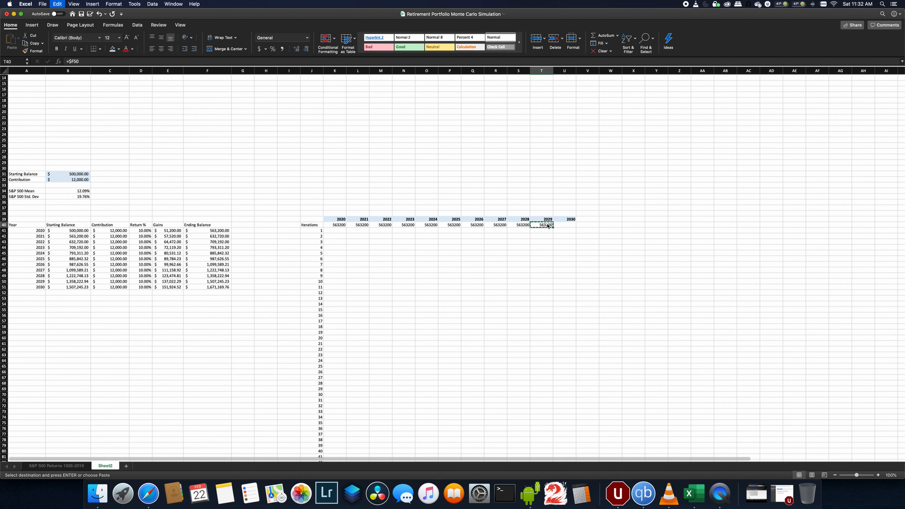
pyautogui.press('Right')
pyautogui.press('super+v')
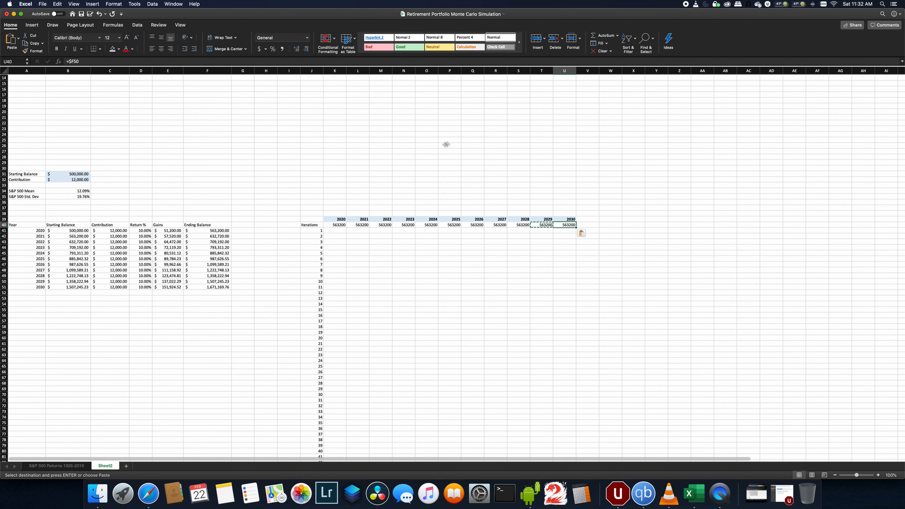
pyautogui.click(120, 61)
pyautogui.press('BackSpace')
pyautogui.write('1')
pyautogui.press('Return')
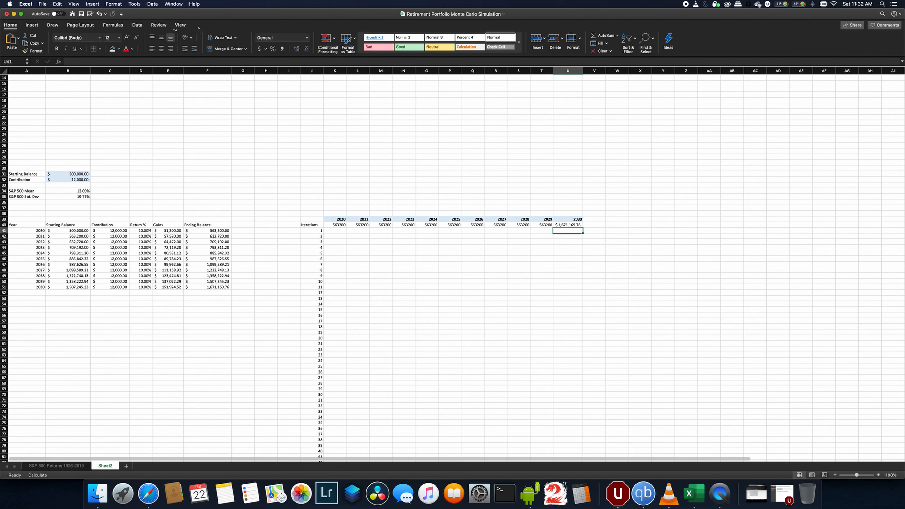
# - Recalculate the sheet and apply currency formatting to the results block K40:U90
pyautogui.click(113, 25)
pyautogui.click(385, 49)
pyautogui.moveTo(329, 225); pyautogui.dragTo(558, 446)
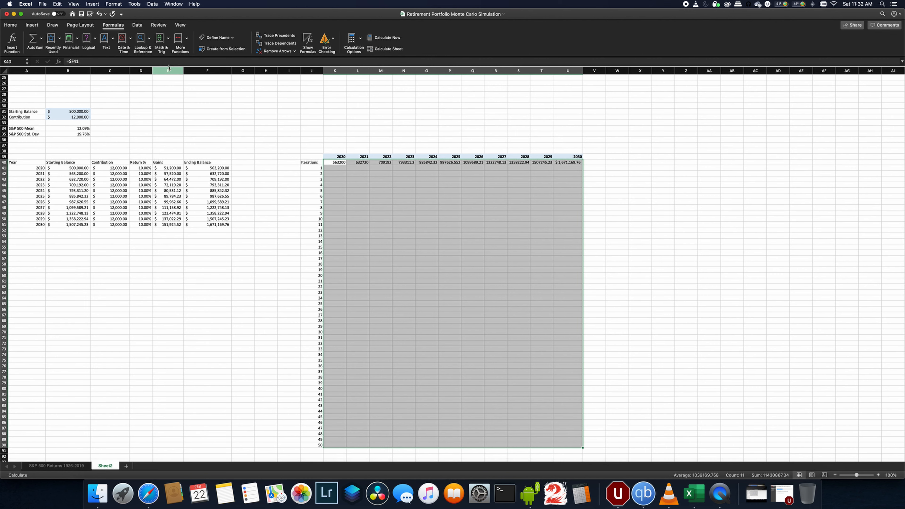
pyautogui.click(10, 24)
pyautogui.click(260, 48)
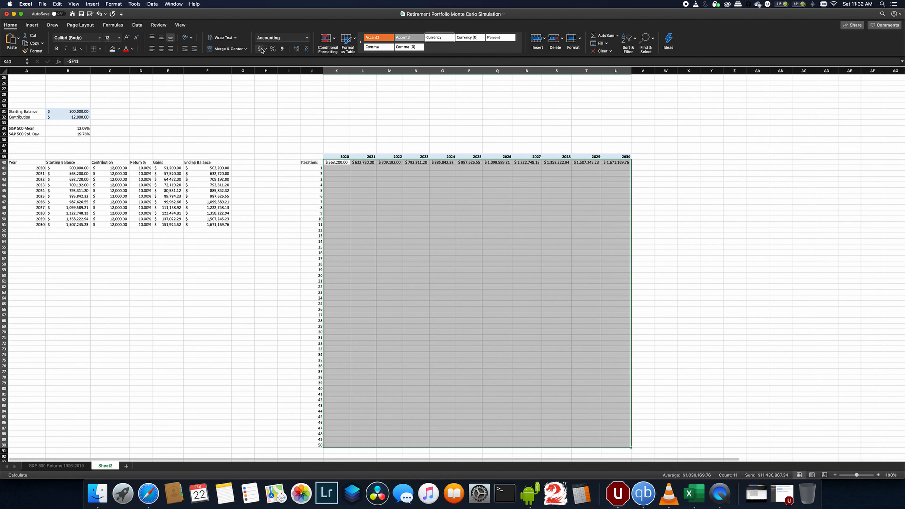
# - Widen the year columns of the results block so the balances display fully
pyautogui.click(378, 197)
pyautogui.moveTo(349, 71); pyautogui.dragTo(473, 70)
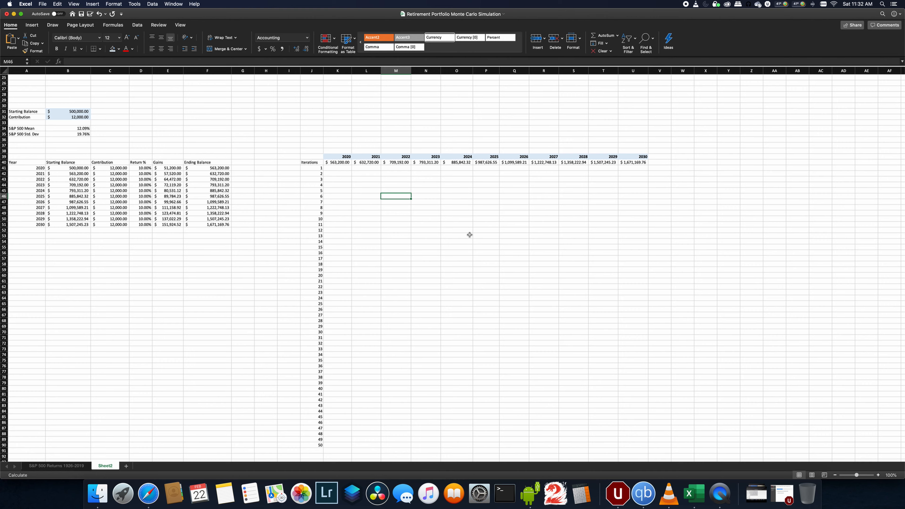
# - Review the year header and first iteration rows of the simulation results table
pyautogui.scroll(3, 513, 232)
pyautogui.scroll(2, 512, 233)
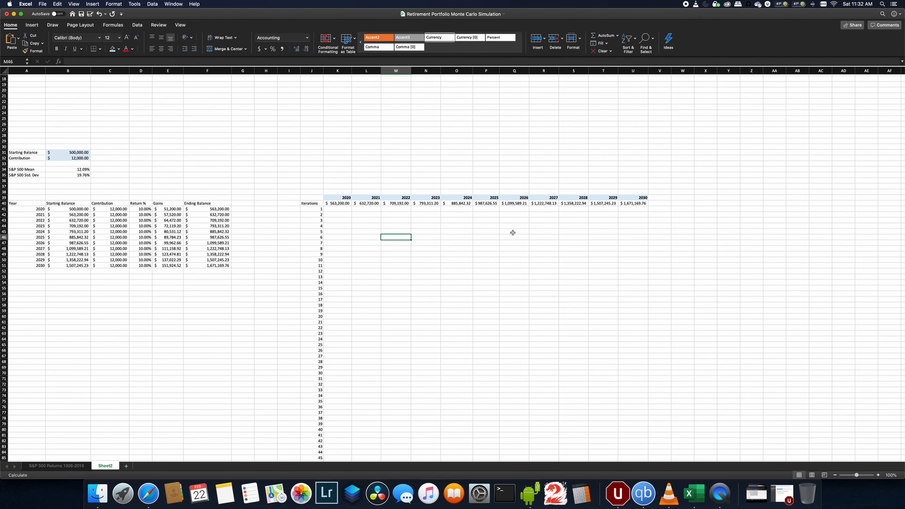
pyautogui.click(341, 210)
pyautogui.click(365, 214)
pyautogui.click(456, 229)
pyautogui.click(526, 222)
pyautogui.click(556, 215)
pyautogui.click(583, 210)
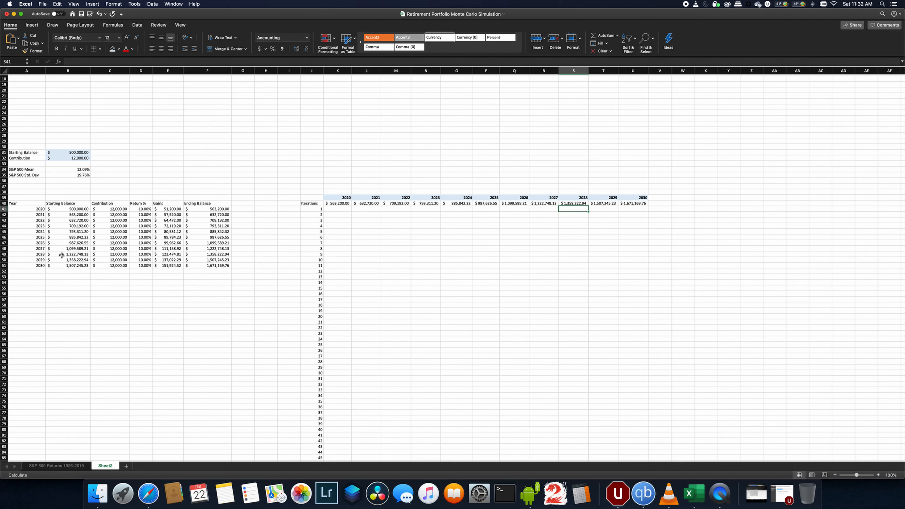
# - Insert a 3-D area chart of the Ending Balance values F41:F51
pyautogui.moveTo(28, 205); pyautogui.dragTo(215, 266)
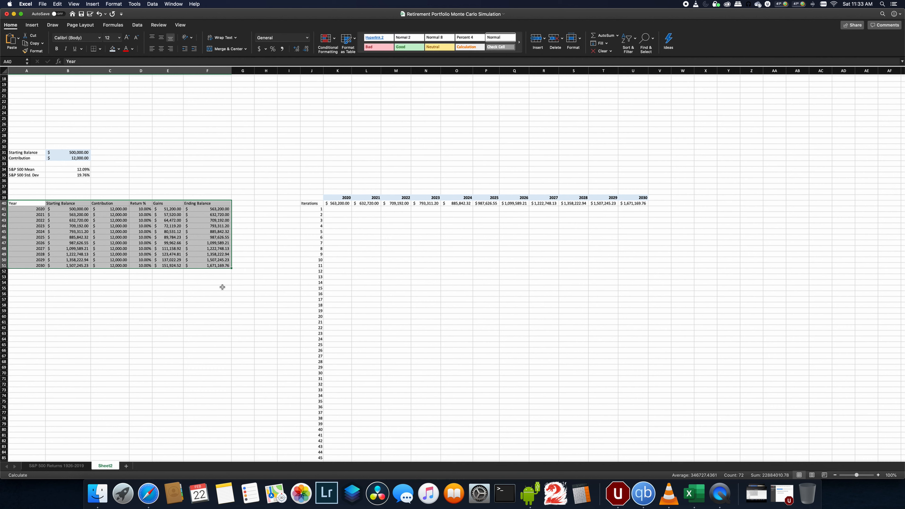
pyautogui.click(136, 241)
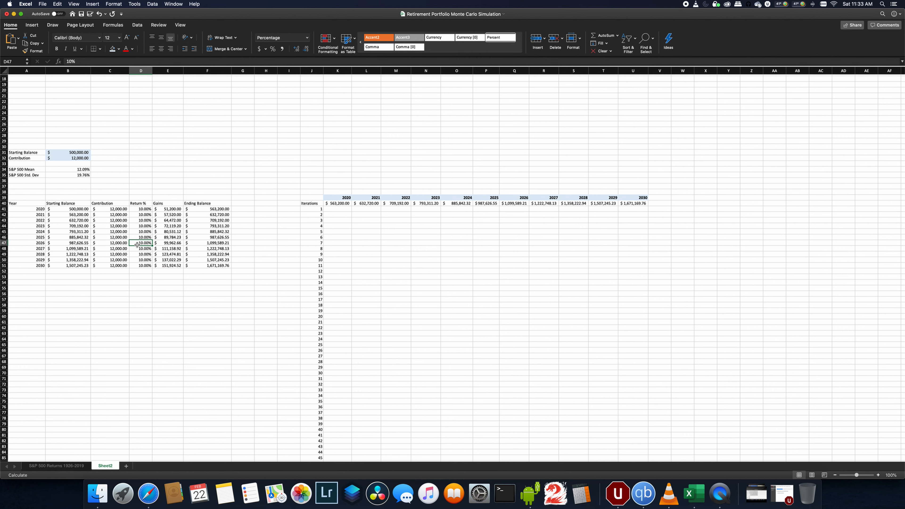
pyautogui.moveTo(144, 210); pyautogui.dragTo(149, 265)
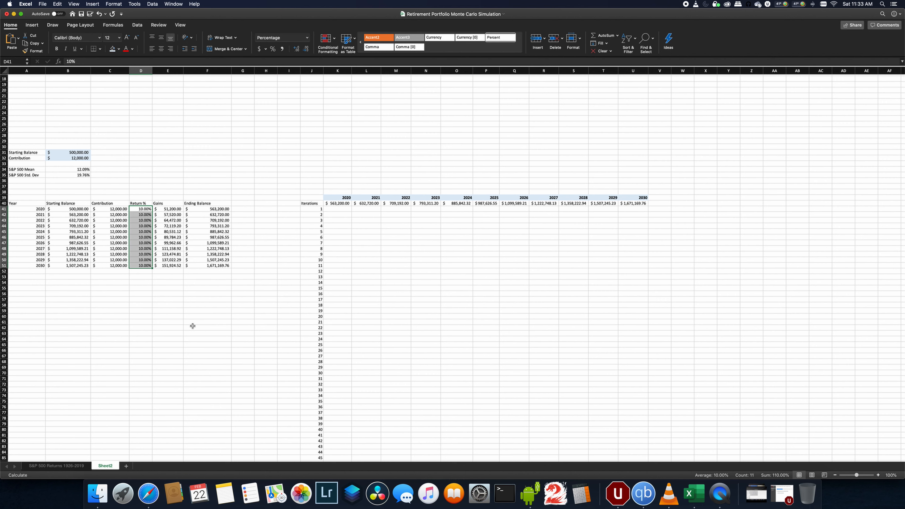
pyautogui.moveTo(206, 208); pyautogui.dragTo(207, 264)
pyautogui.scroll(6, 210, 271)
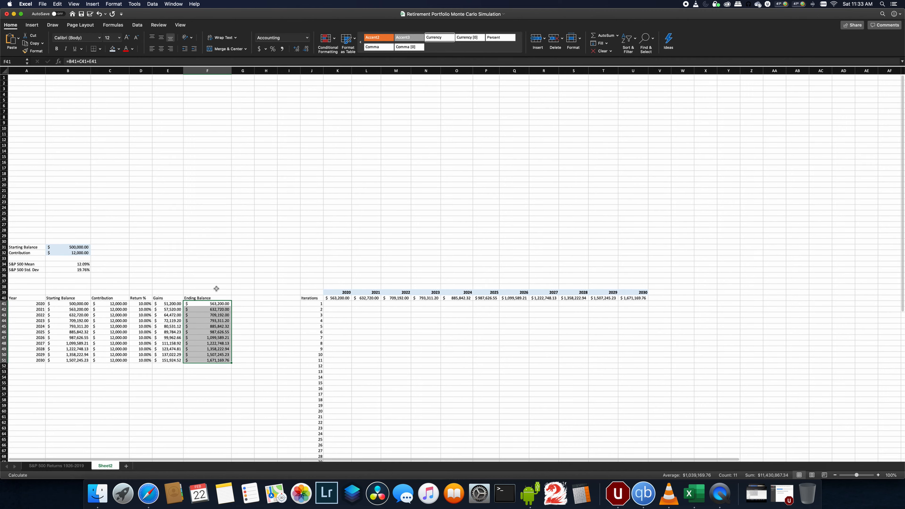
pyautogui.click(31, 24)
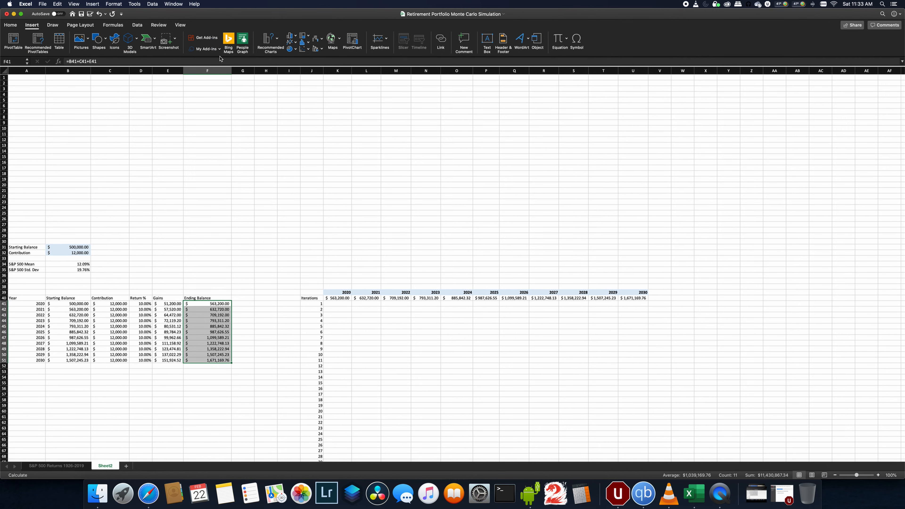
pyautogui.click(293, 42)
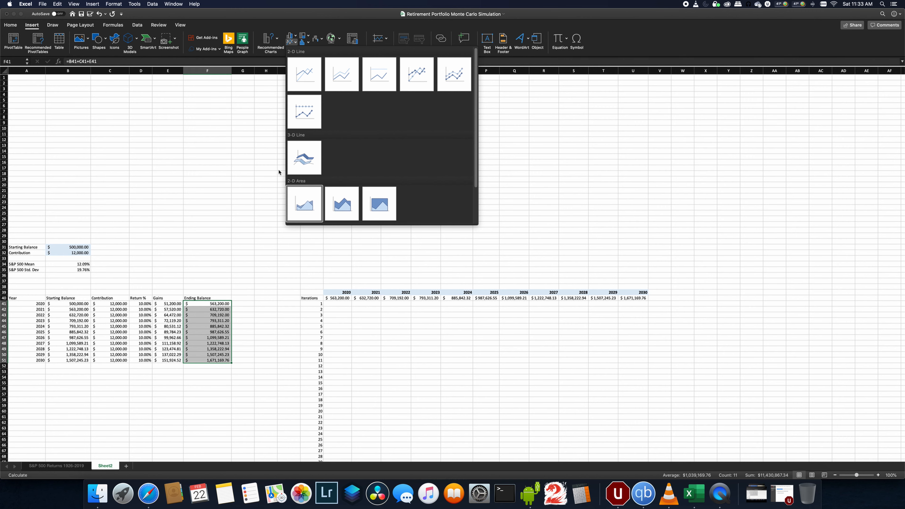
pyautogui.click(304, 204)
# - Move the chart to the empty area above the tables and enlarge it to span columns A through H
pyautogui.moveTo(416, 230); pyautogui.dragTo(55, 79)
pyautogui.moveTo(161, 155); pyautogui.dragTo(295, 233)
pyautogui.click(236, 264)
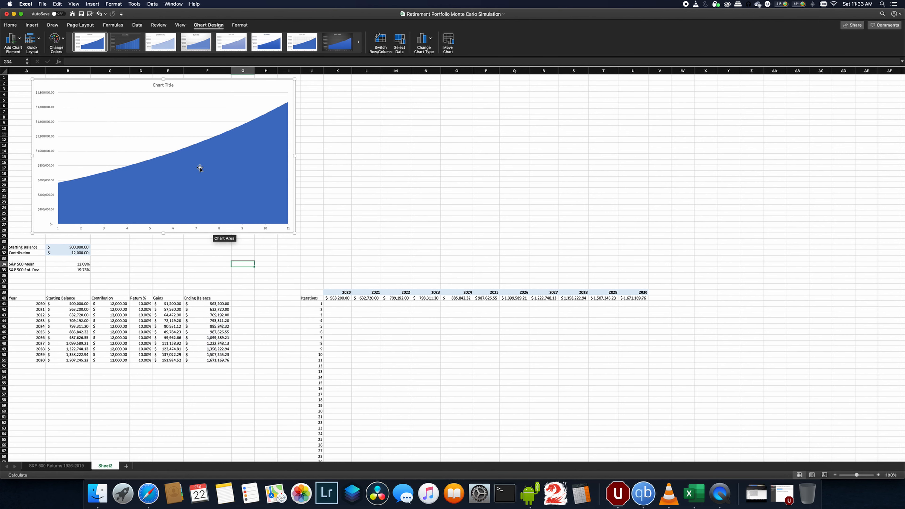
# - Rename the chart title to Ending Balance
pyautogui.click(158, 86)
pyautogui.doubleClick(158, 85)
pyautogui.press('super+a')
pyautogui.write('End')
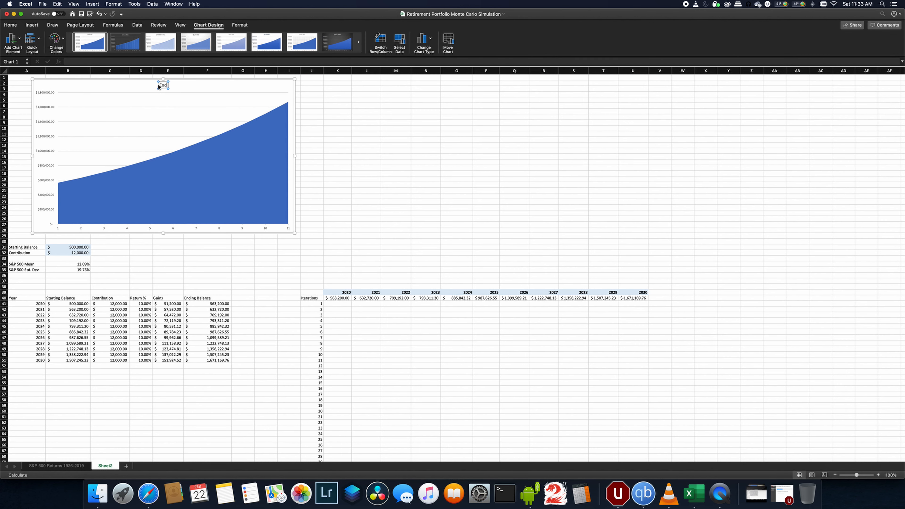
pyautogui.write('ing Balance')
pyautogui.click(338, 129)
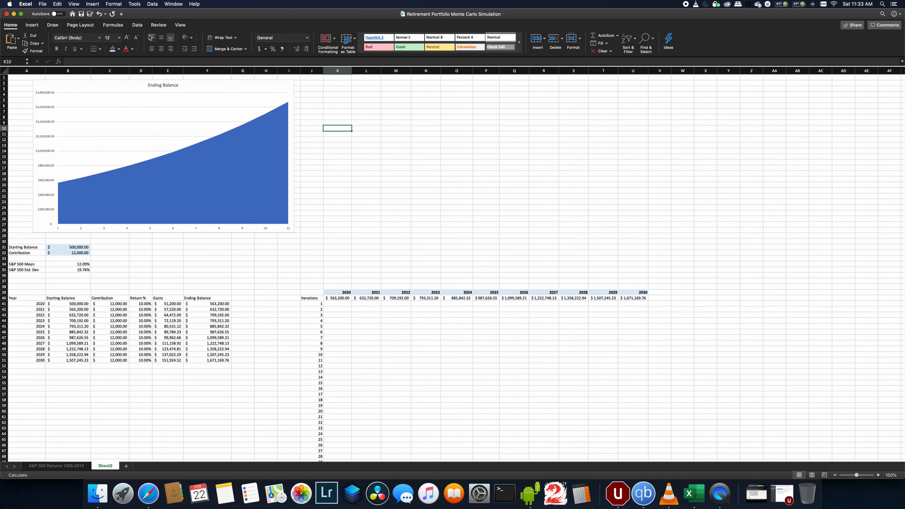
# - Hide the worksheet gridlines
pyautogui.click(180, 25)
pyautogui.click(92, 50)
pyautogui.click(291, 83)
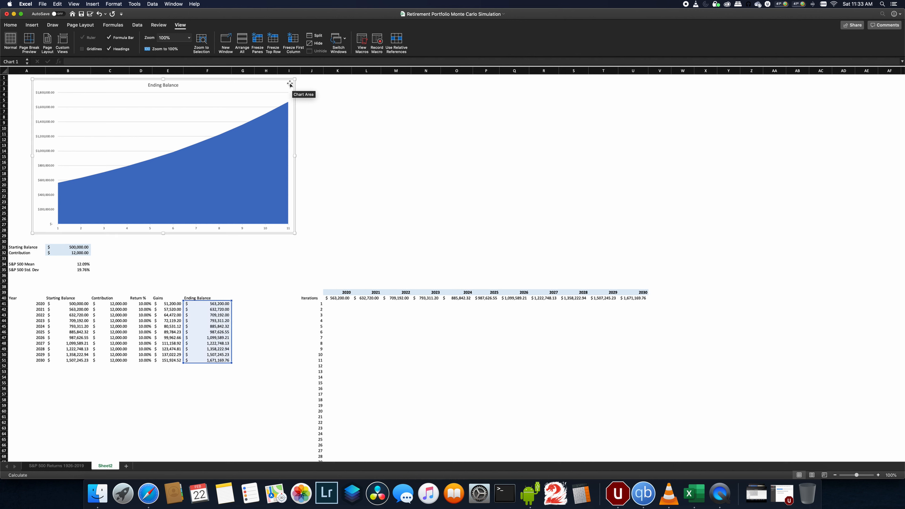
# - Format the chart area with a solid light gray fill
pyautogui.rightClick(291, 82)
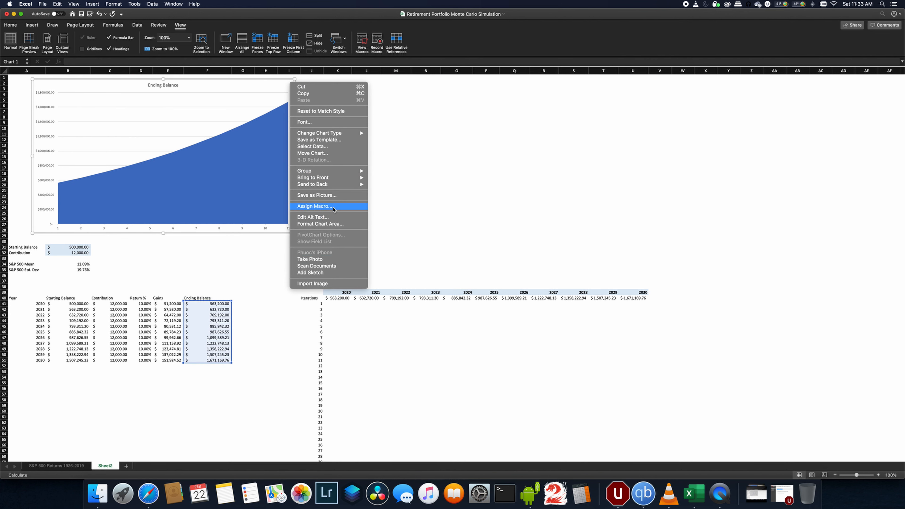
pyautogui.click(739, 181)
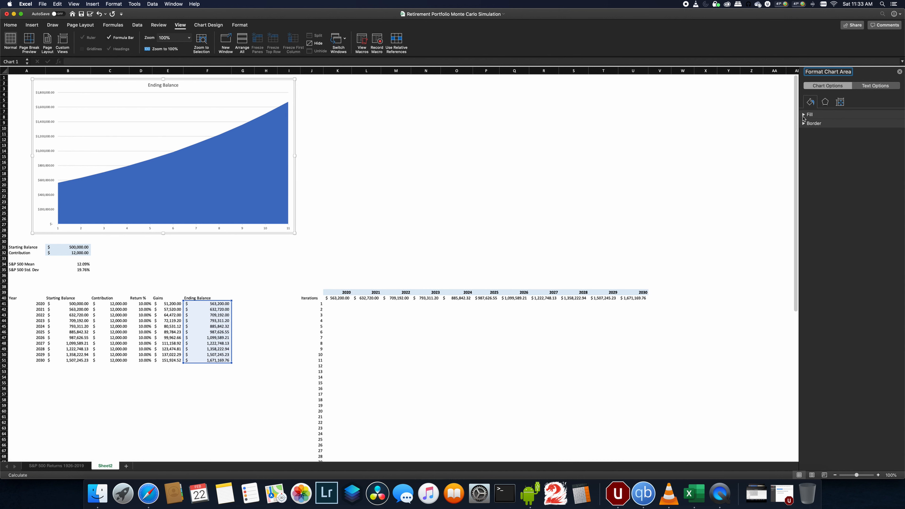
pyautogui.click(805, 115)
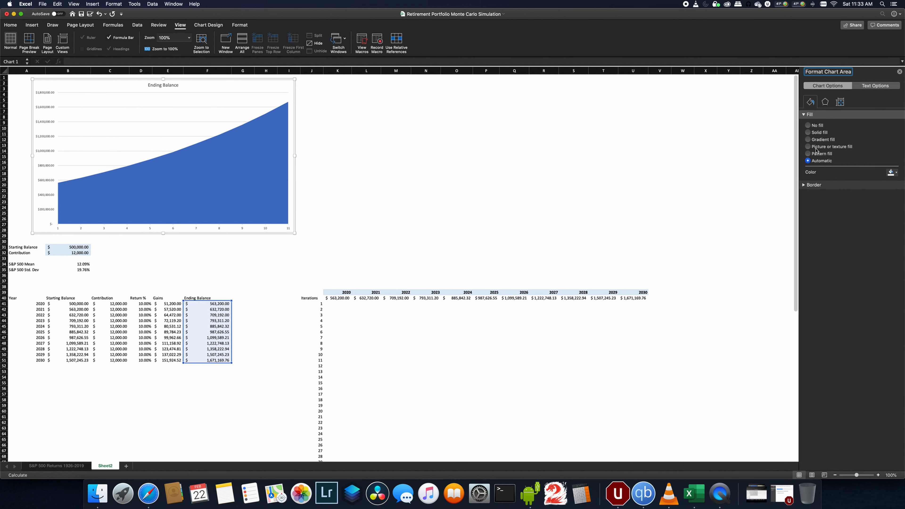
pyautogui.click(816, 132)
pyautogui.click(896, 173)
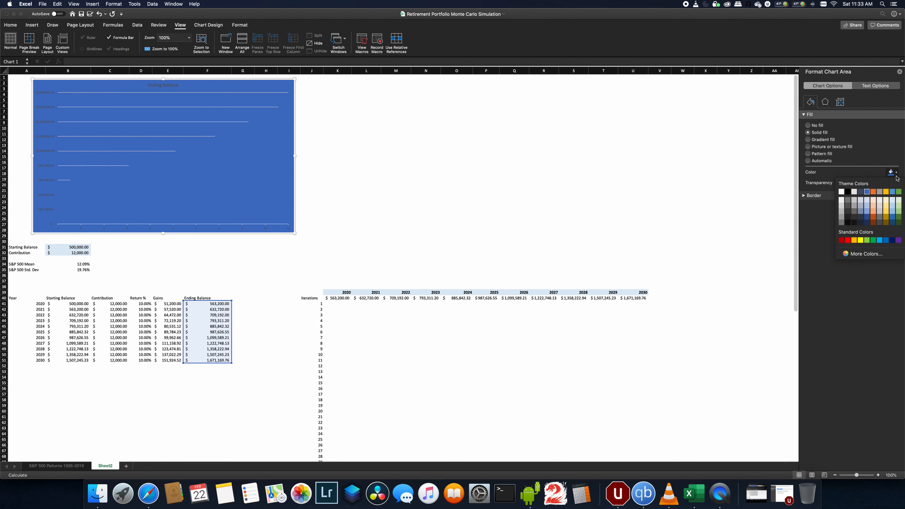
pyautogui.click(842, 212)
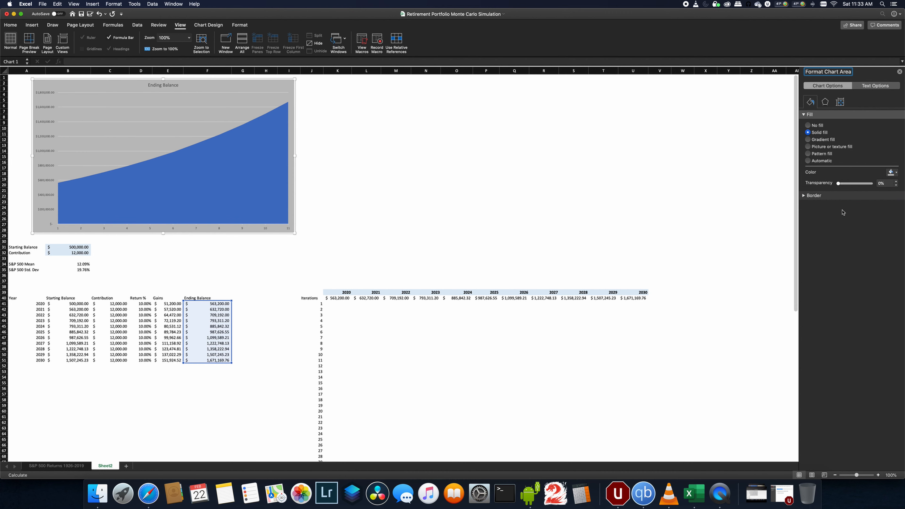
pyautogui.click(896, 173)
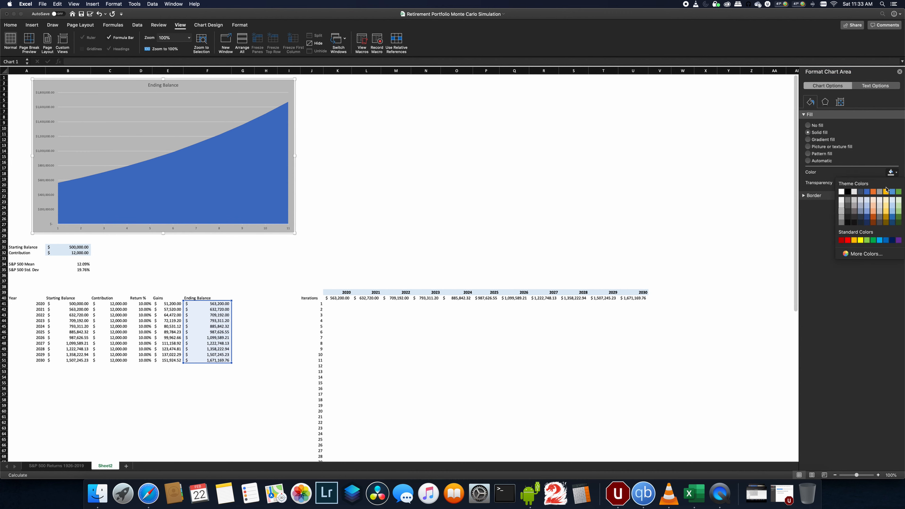
pyautogui.click(842, 209)
pyautogui.click(335, 145)
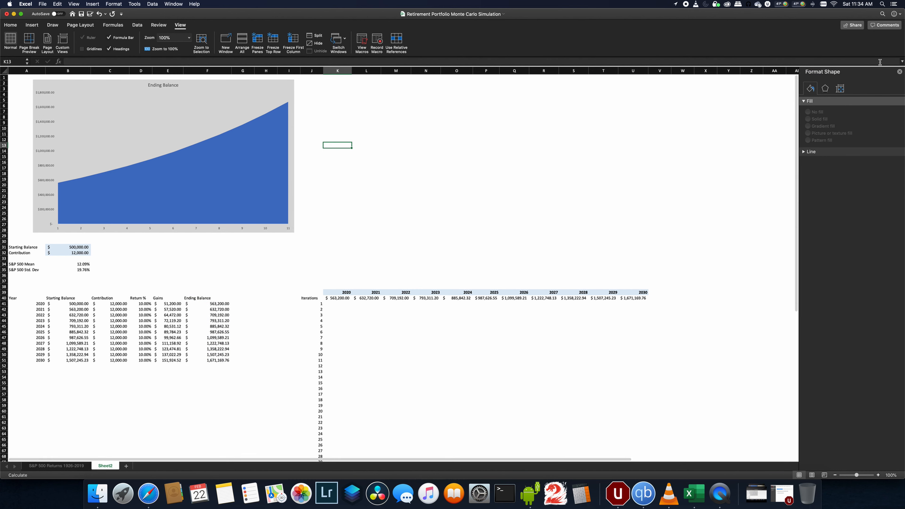
# - Resize the chart slightly narrower so it ends around column H
pyautogui.click(291, 252)
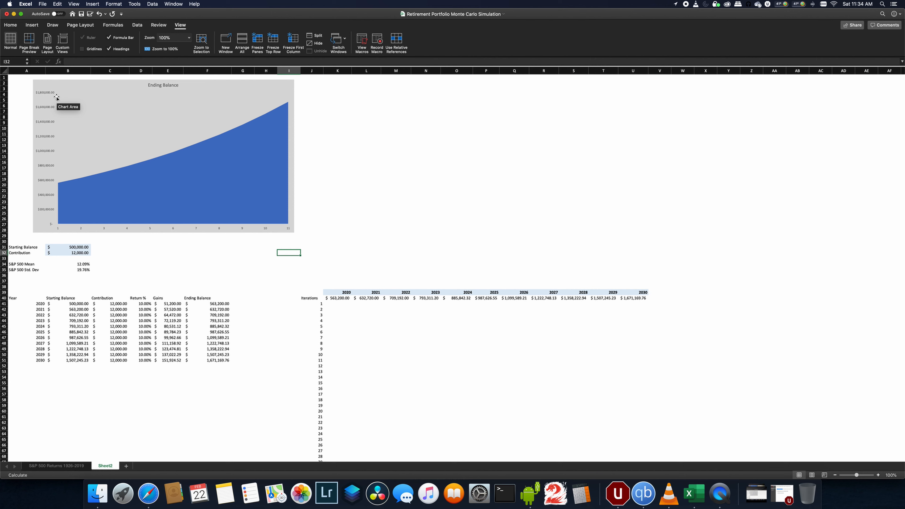
pyautogui.click(141, 303)
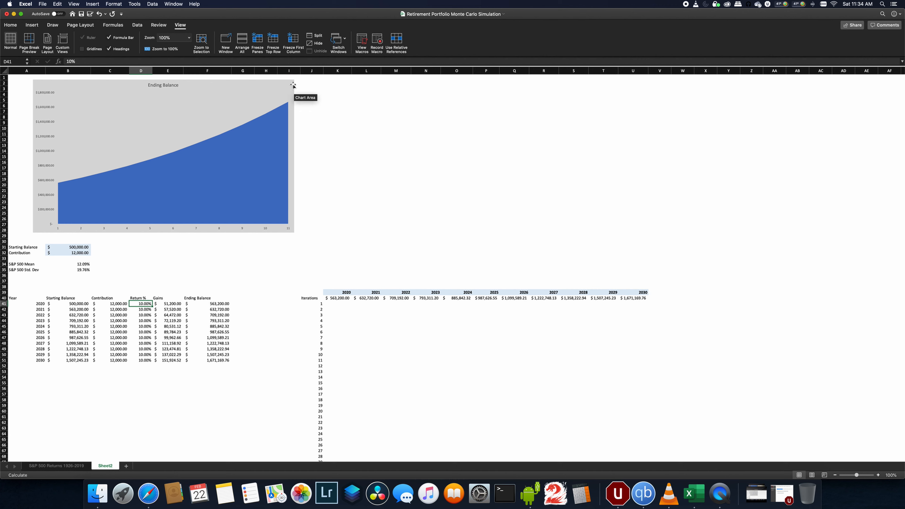
pyautogui.moveTo(280, 79); pyautogui.dragTo(263, 77)
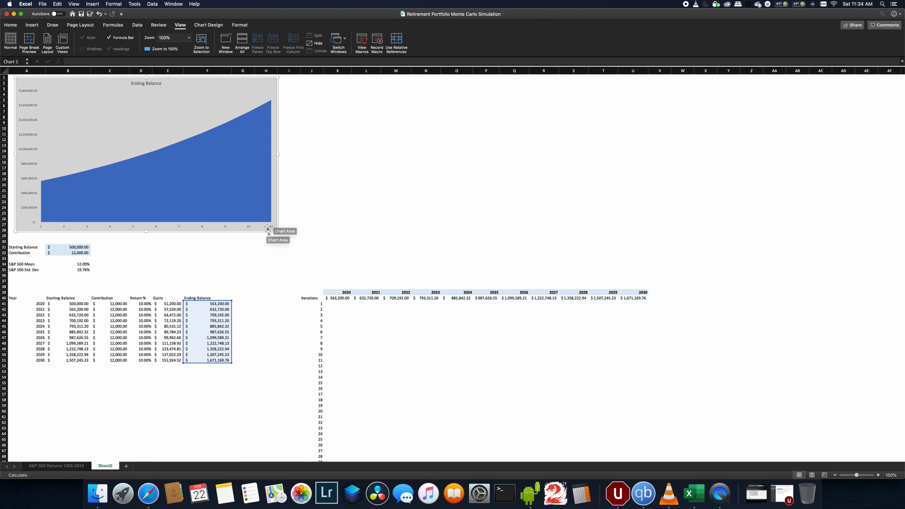
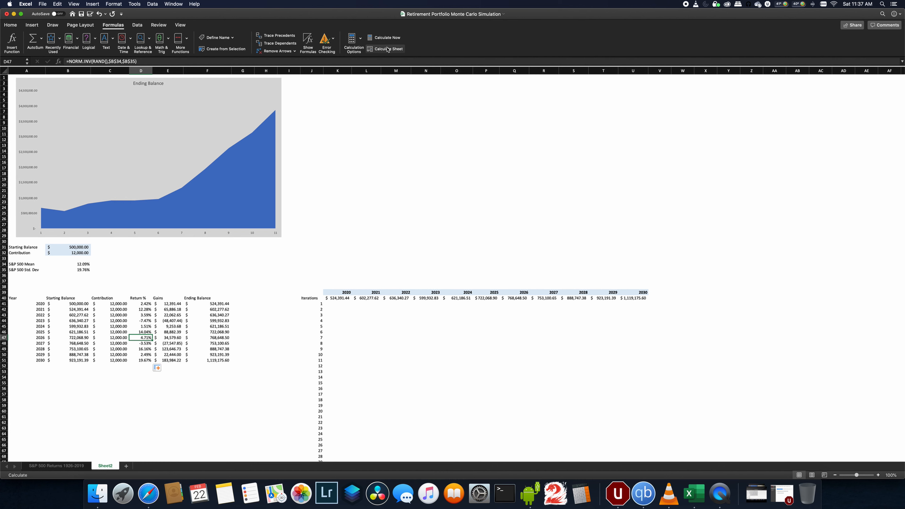
# - Recalculate the sheet several times to compare different simulated ending balances on the chart and table
pyautogui.click(388, 49)
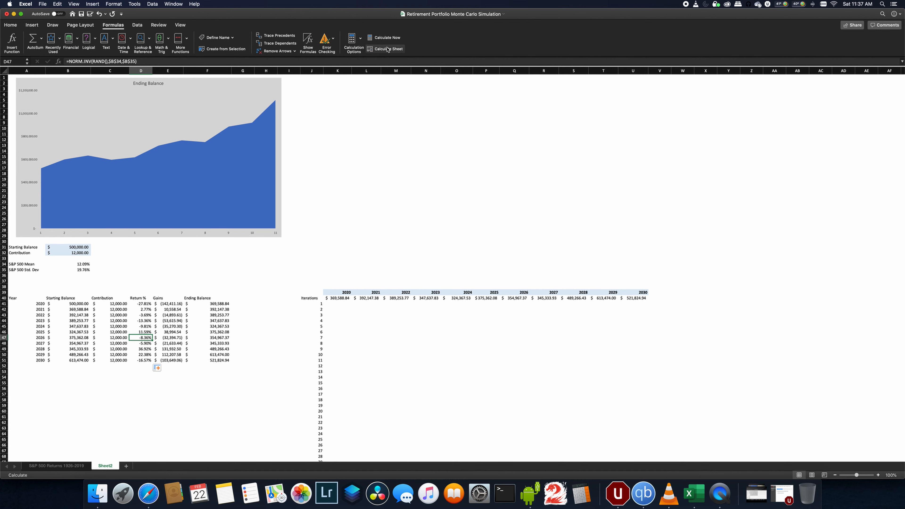
pyautogui.click(388, 49)
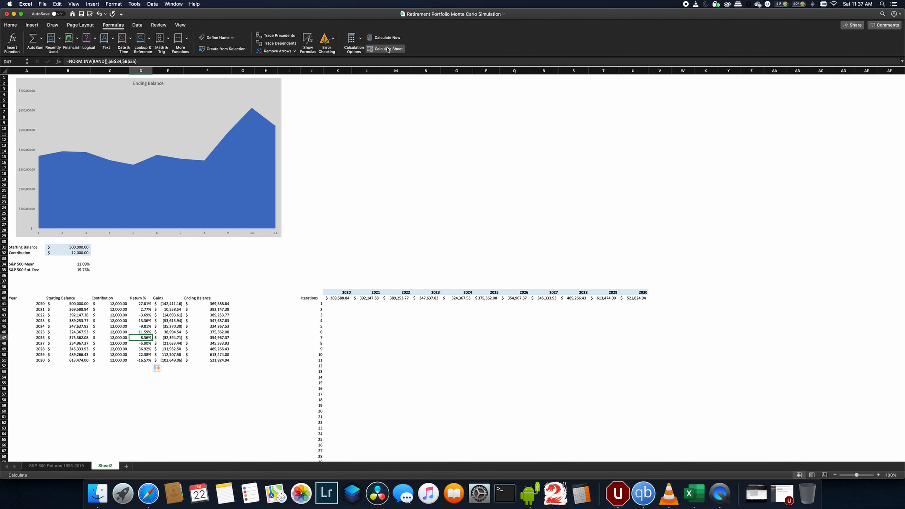
pyautogui.click(387, 49)
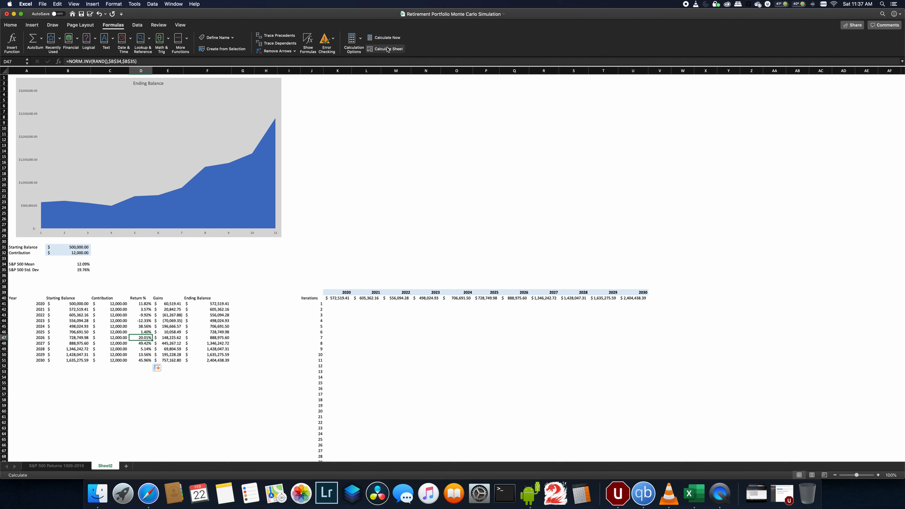
pyautogui.click(388, 49)
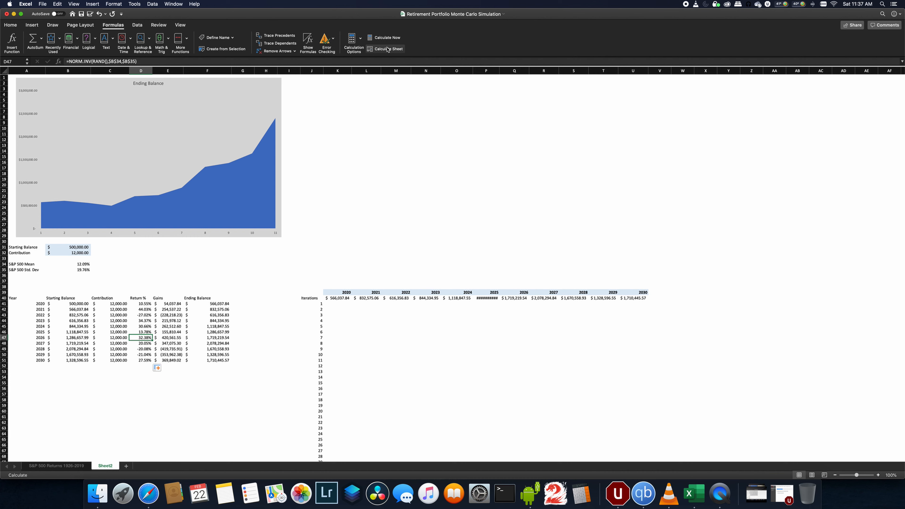
pyautogui.click(387, 49)
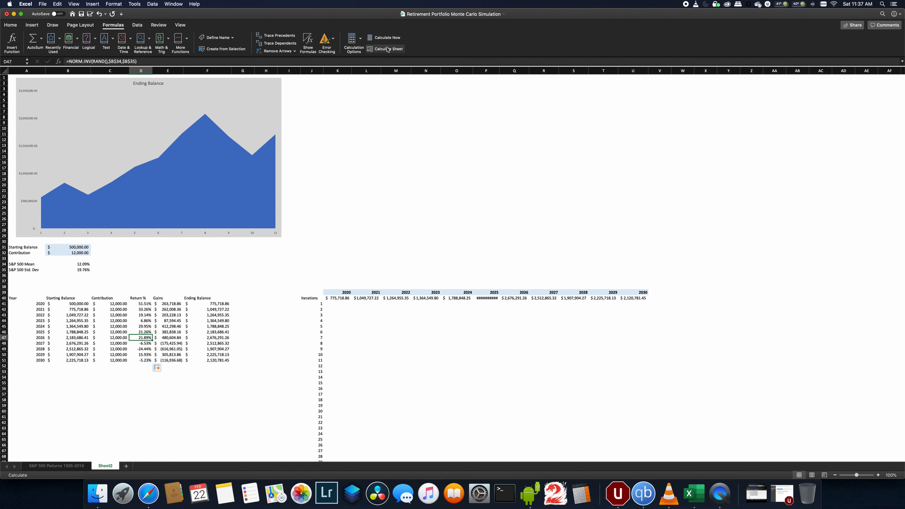
pyautogui.click(388, 50)
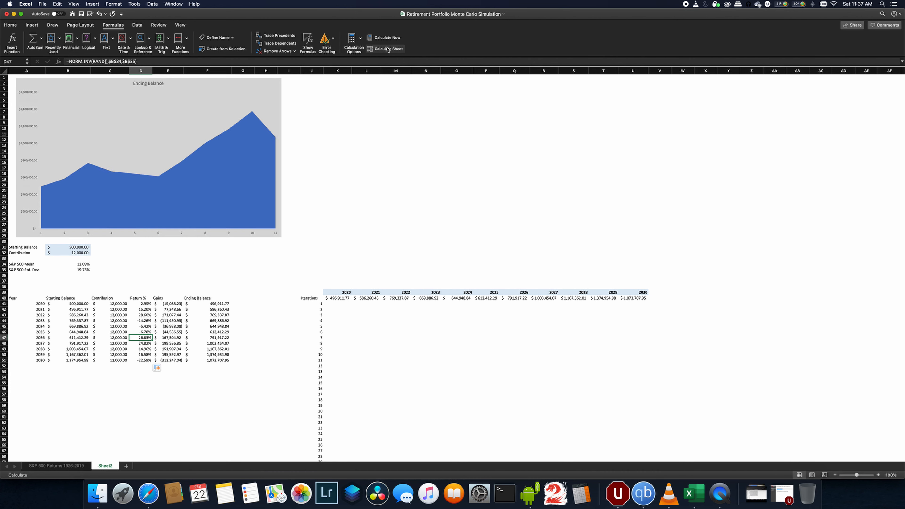
pyautogui.click(398, 224)
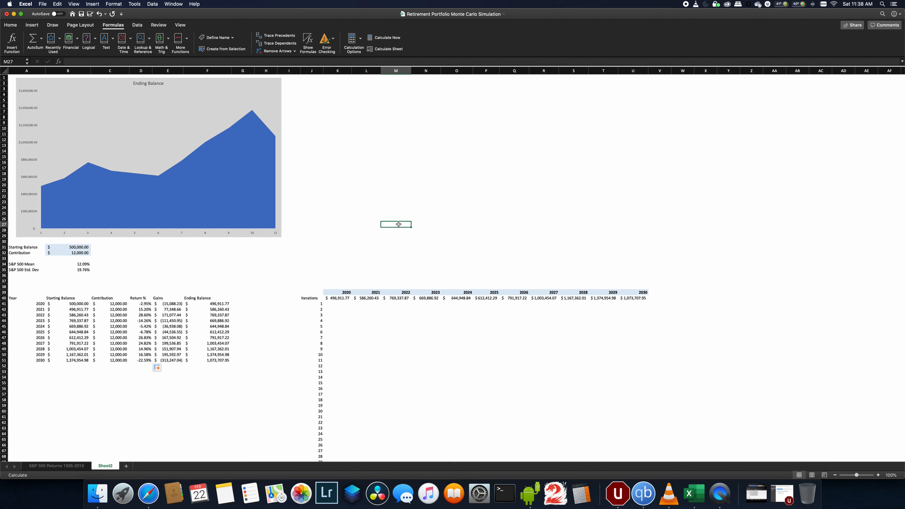
# - Extend the Iterations numbering in column J by filling the series down to 100
pyautogui.scroll(-10, 278, 388)
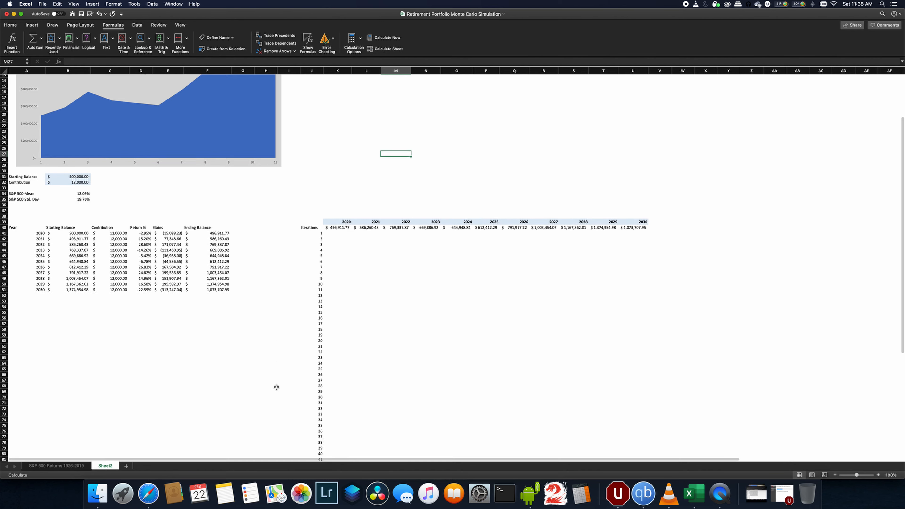
pyautogui.click(318, 392)
pyautogui.scroll(-10, 317, 391)
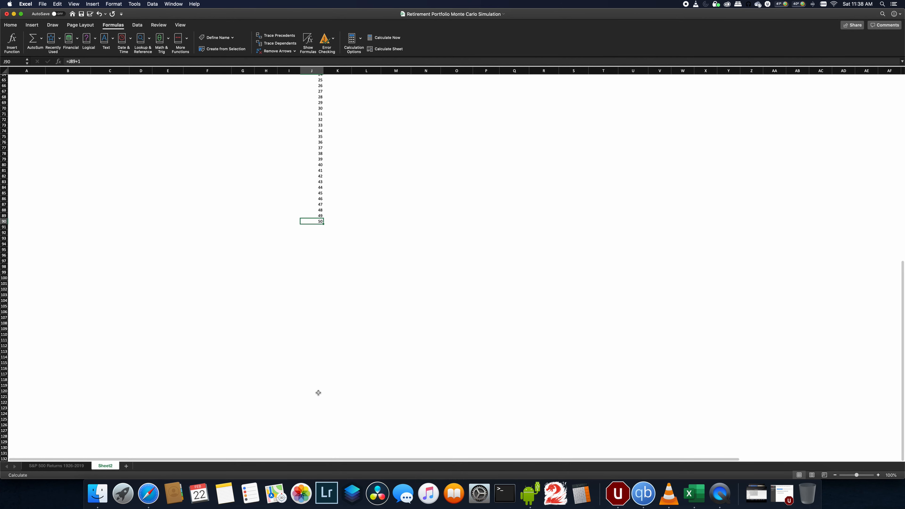
pyautogui.scroll(-4, 309, 328)
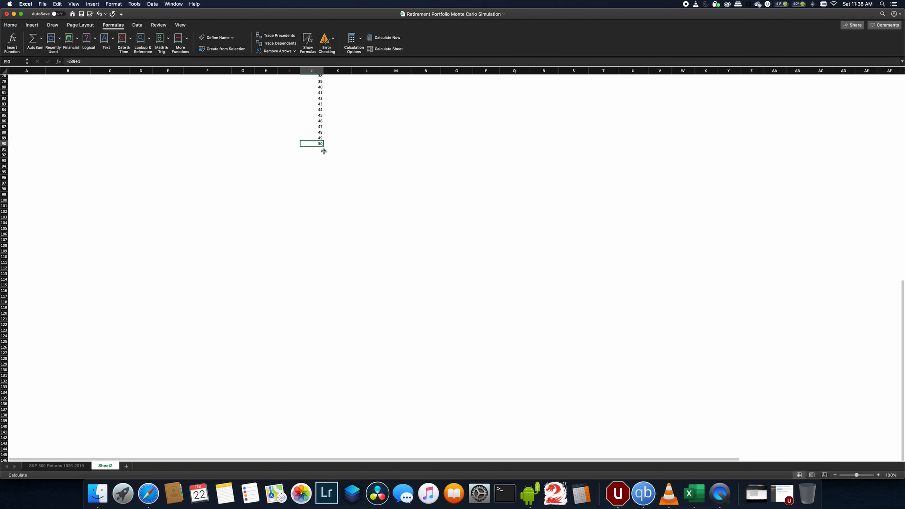
pyautogui.moveTo(324, 146); pyautogui.dragTo(327, 375)
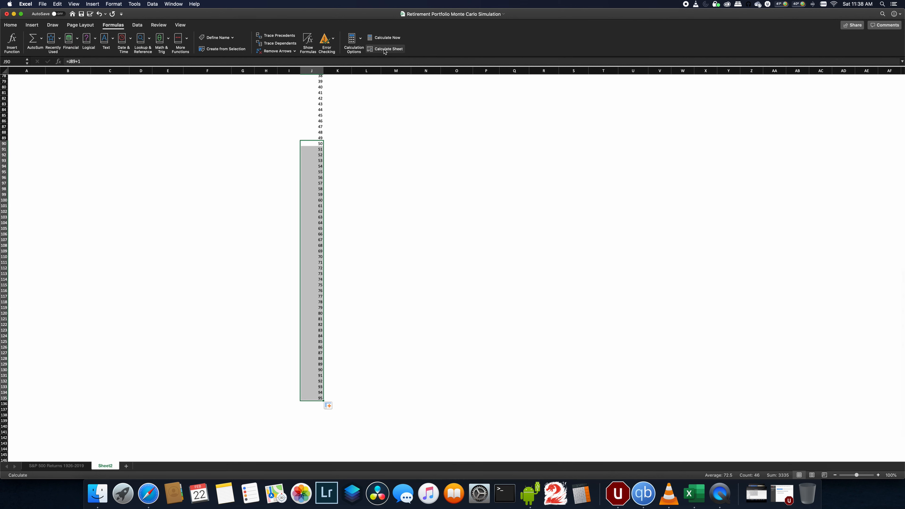
pyautogui.scroll(-6, 305, 392)
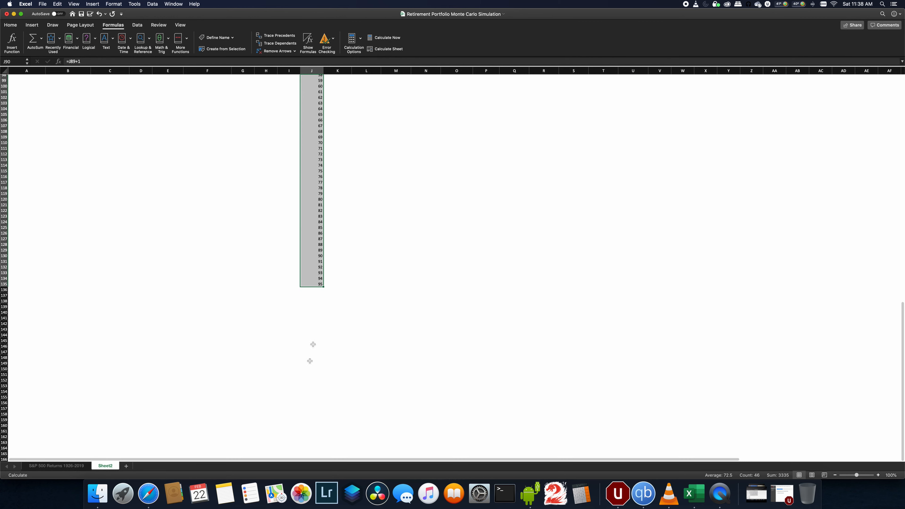
pyautogui.click(313, 284)
pyautogui.moveTo(323, 286); pyautogui.dragTo(323, 308)
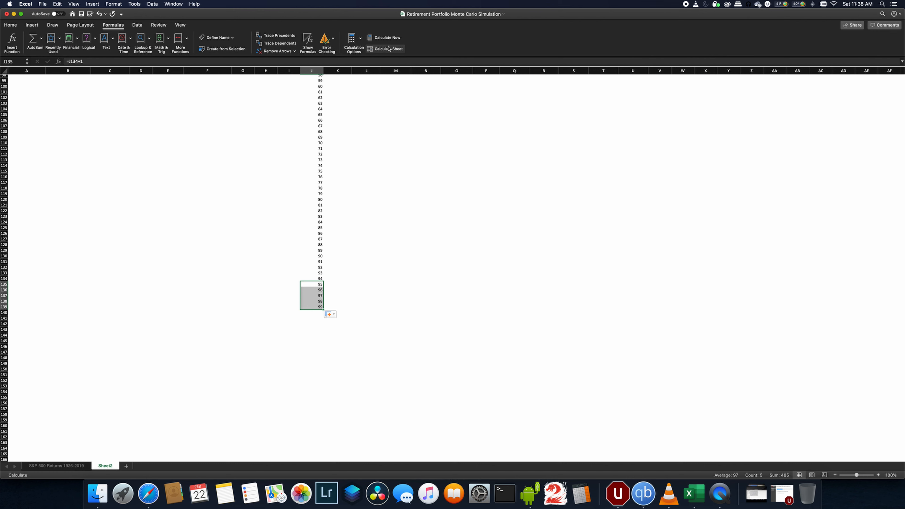
pyautogui.click(318, 306)
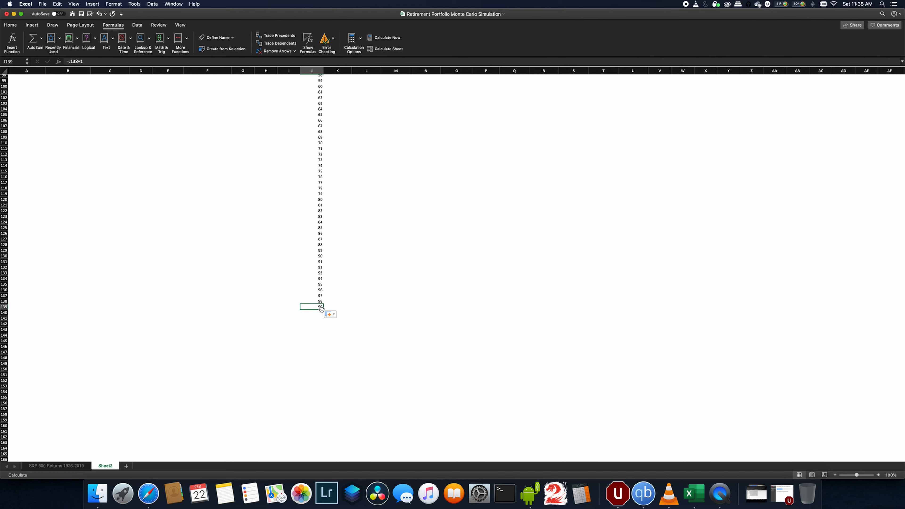
pyautogui.moveTo(322, 309); pyautogui.dragTo(323, 313)
pyautogui.click(351, 289)
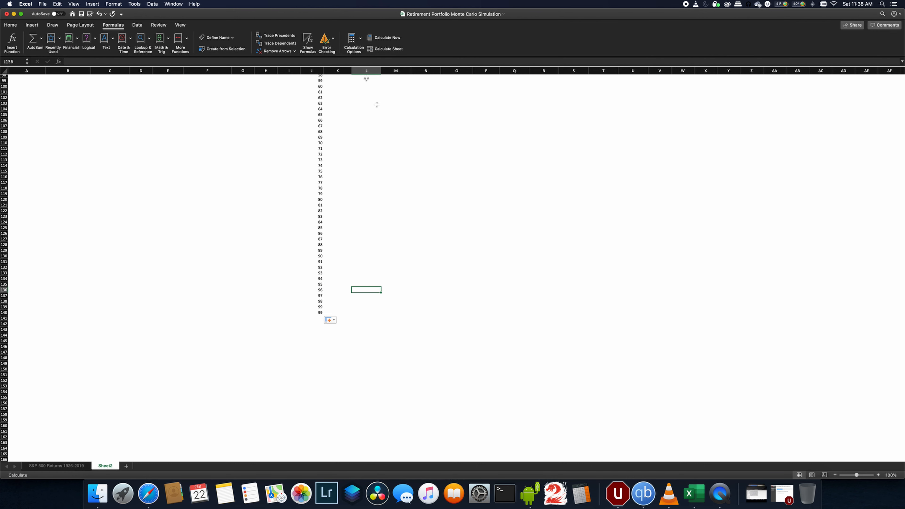
# - Autofit the width of the 2025 column in the iterations table
pyautogui.scroll(15, 410, 167)
pyautogui.scroll(3, 410, 167)
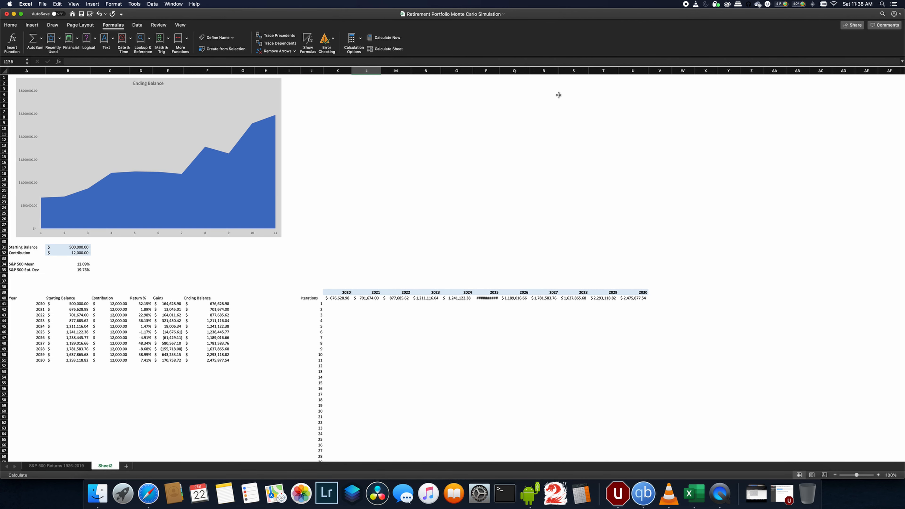
pyautogui.moveTo(499, 70); pyautogui.dragTo(500, 71)
pyautogui.doubleClick(500, 71)
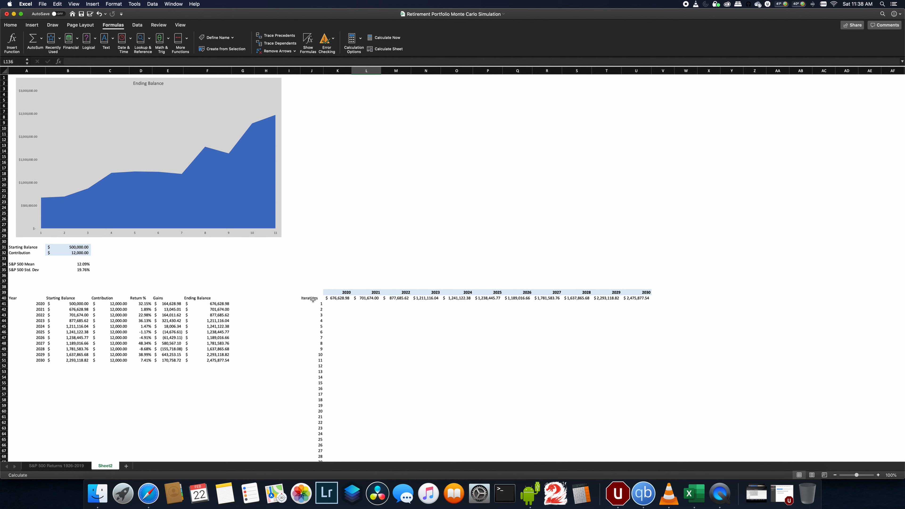
# - Select the iterations table range and create a one-variable Data Table using empty cell X40 as the column input cell
pyautogui.moveTo(313, 298); pyautogui.dragTo(627, 428)
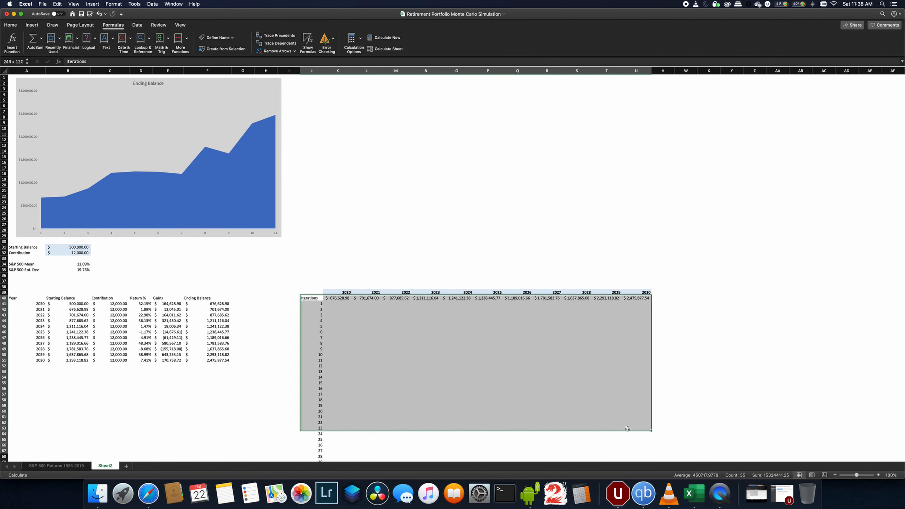
pyautogui.click(331, 298)
pyautogui.moveTo(331, 298); pyautogui.dragTo(647, 443)
pyautogui.scroll(15, 549, 368)
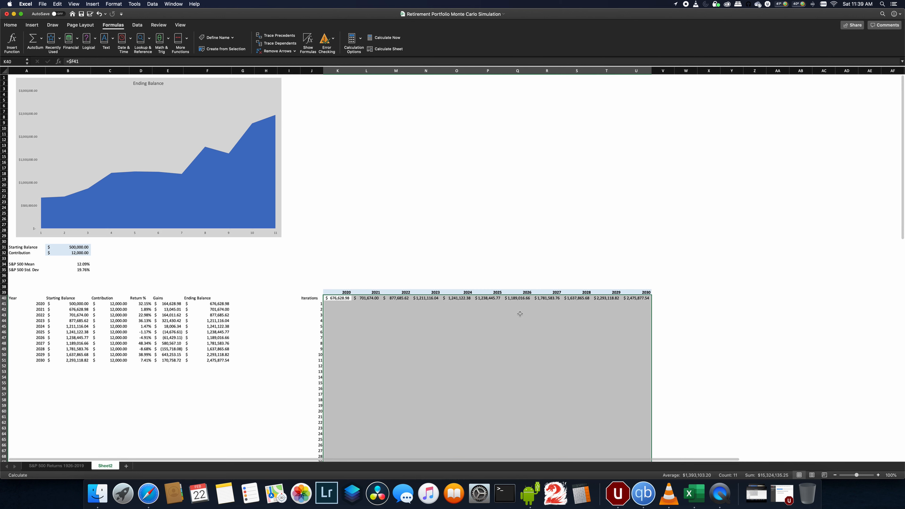
pyautogui.click(152, 4)
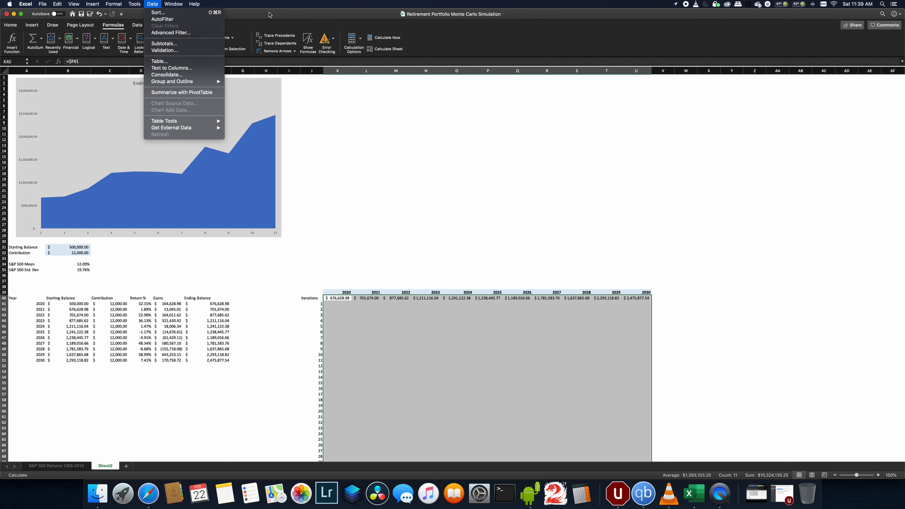
pyautogui.click(269, 14)
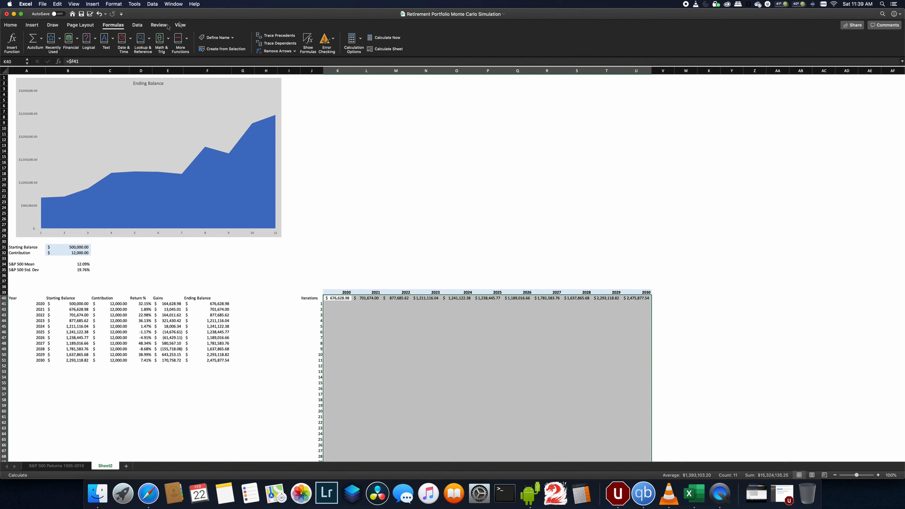
pyautogui.click(137, 26)
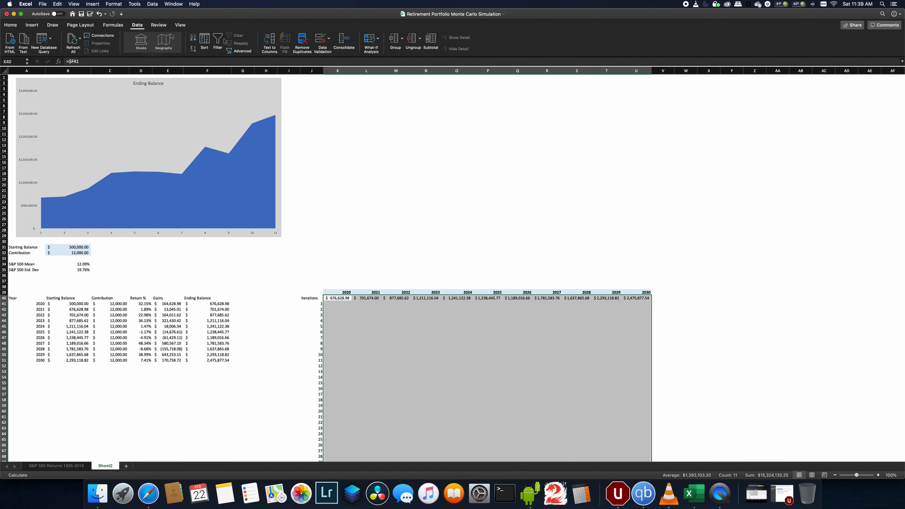
pyautogui.click(379, 40)
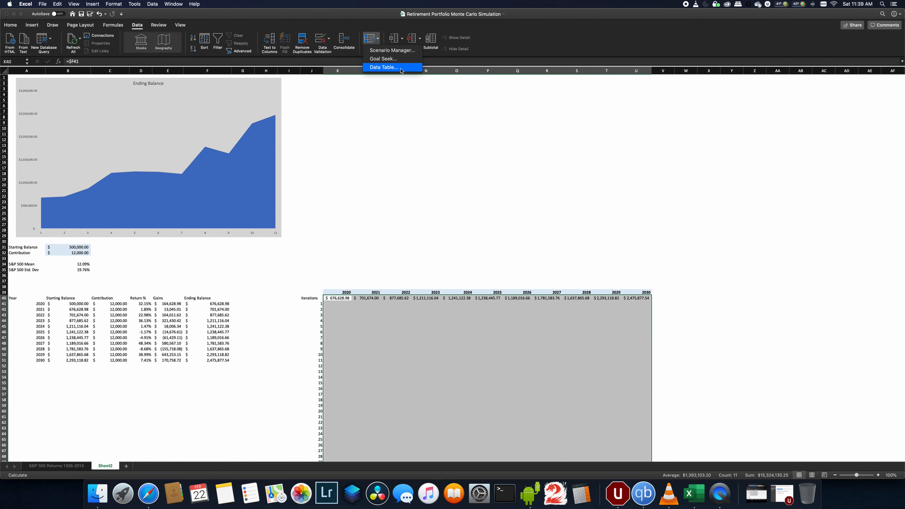
pyautogui.click(384, 67)
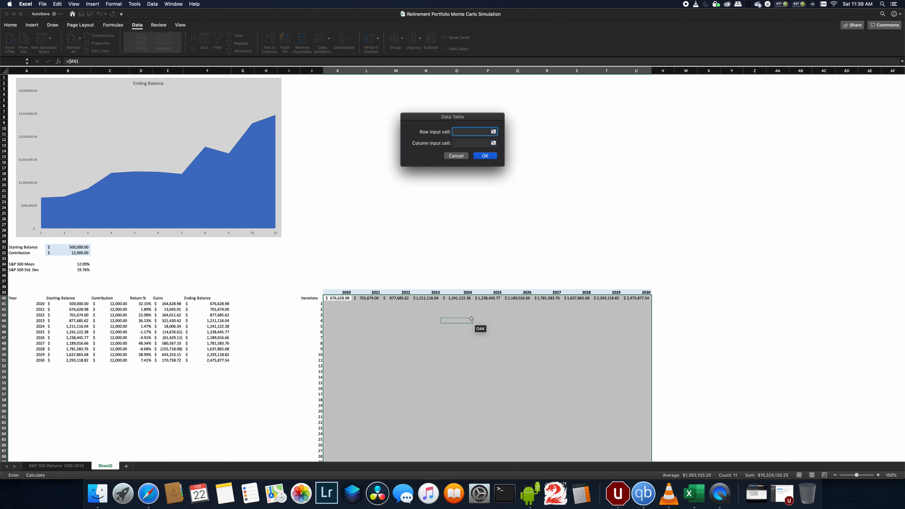
pyautogui.click(458, 144)
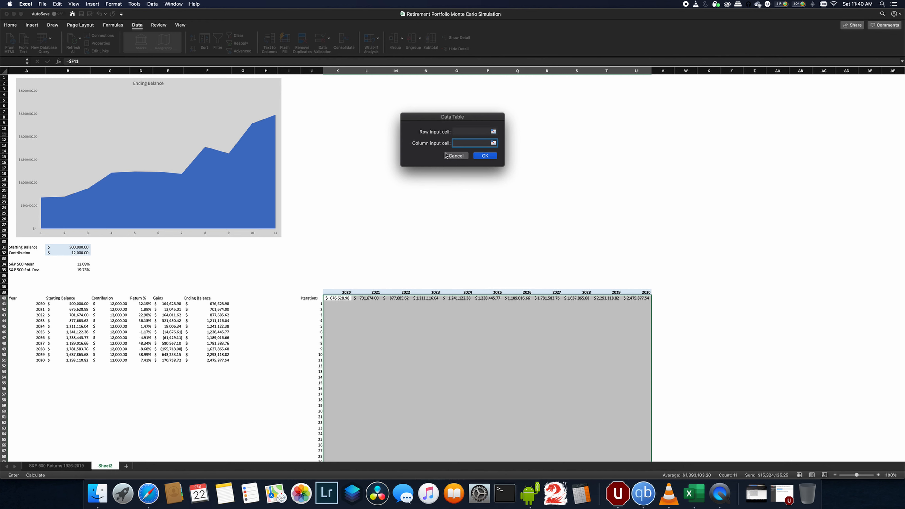
pyautogui.click(493, 143)
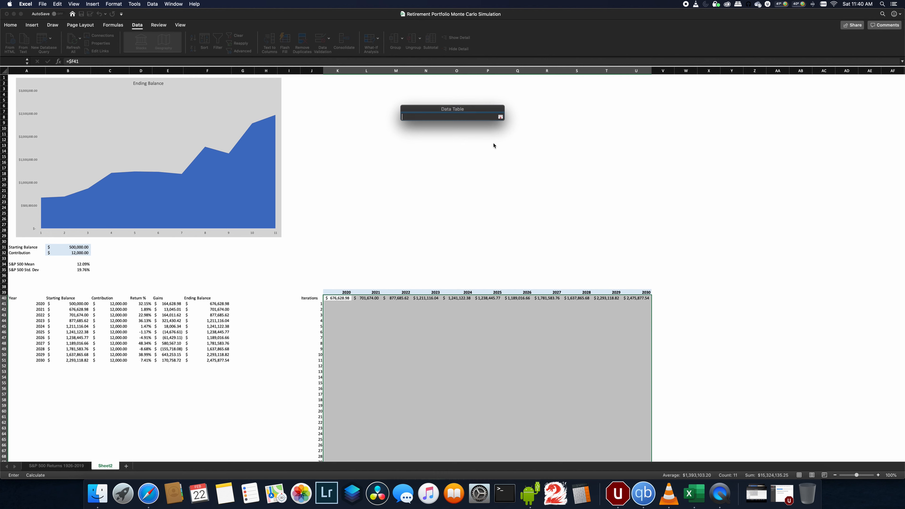
pyautogui.click(702, 298)
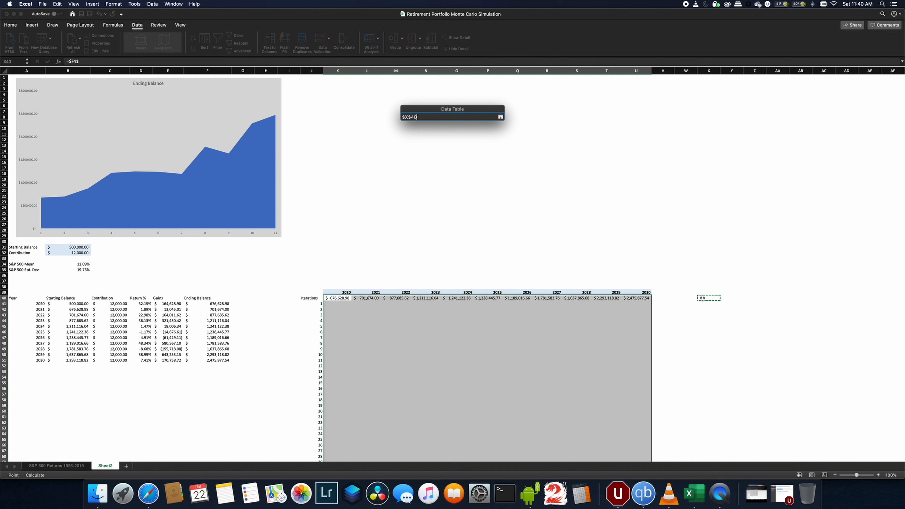
pyautogui.press('Return')
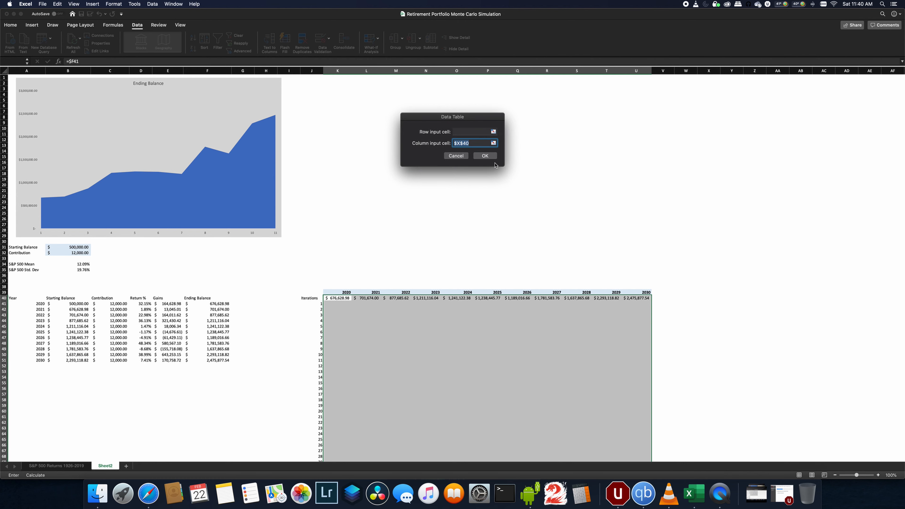
pyautogui.click(482, 157)
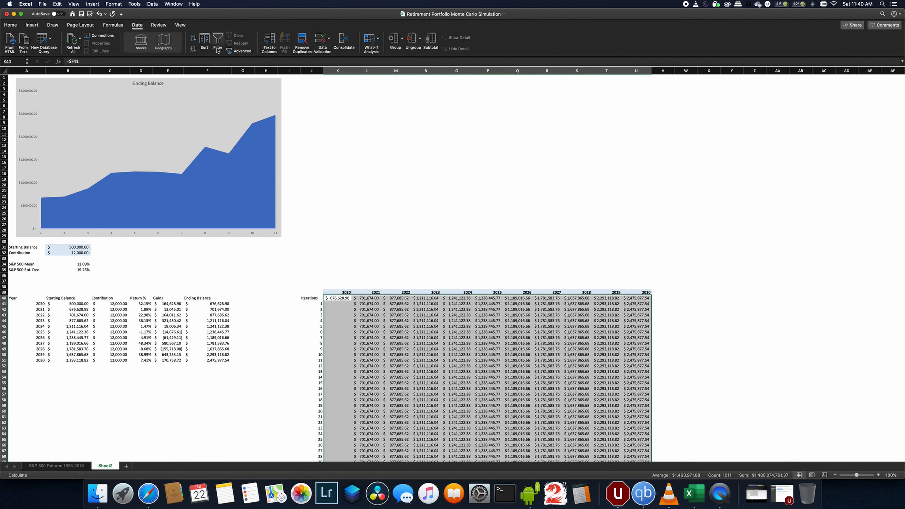
# - Select the whole iterations table and create a one-variable Data Table using empty cell W40 as the column input cell
pyautogui.click(112, 25)
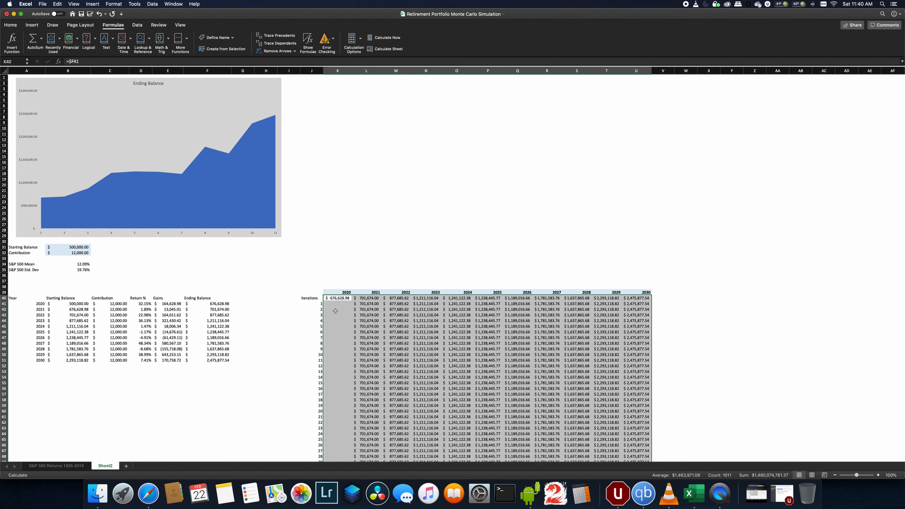
pyautogui.click(311, 299)
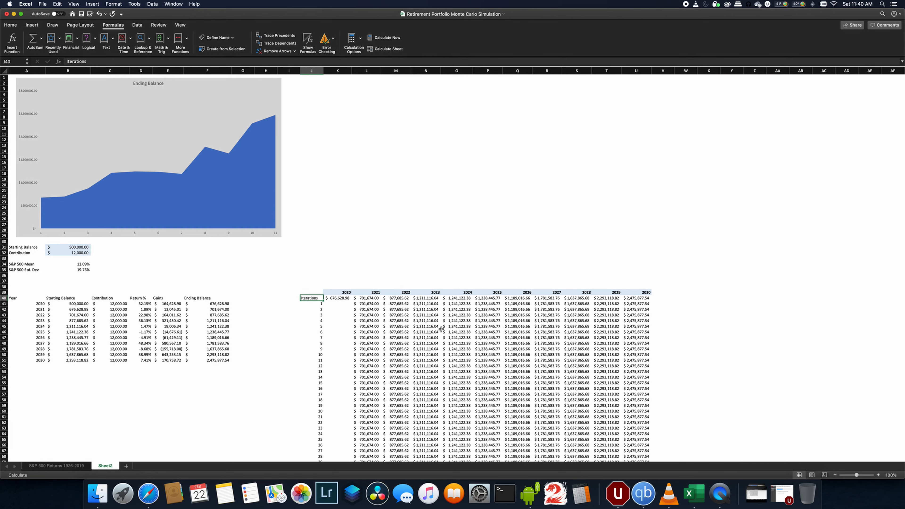
pyautogui.scroll(-20, 437, 328)
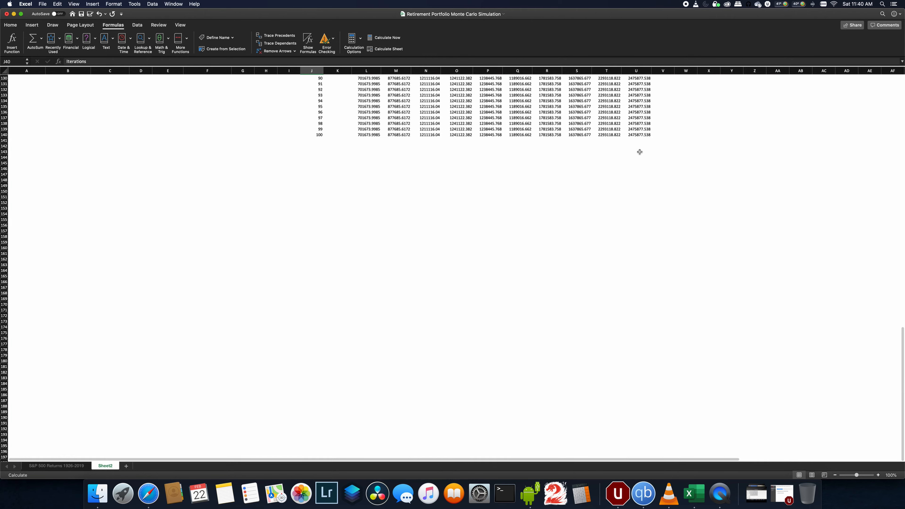
pyautogui.keyDown('shift'); pyautogui.click(637, 135); pyautogui.keyUp('shift')
pyautogui.scroll(20, 584, 144)
pyautogui.scroll(20, 584, 144)
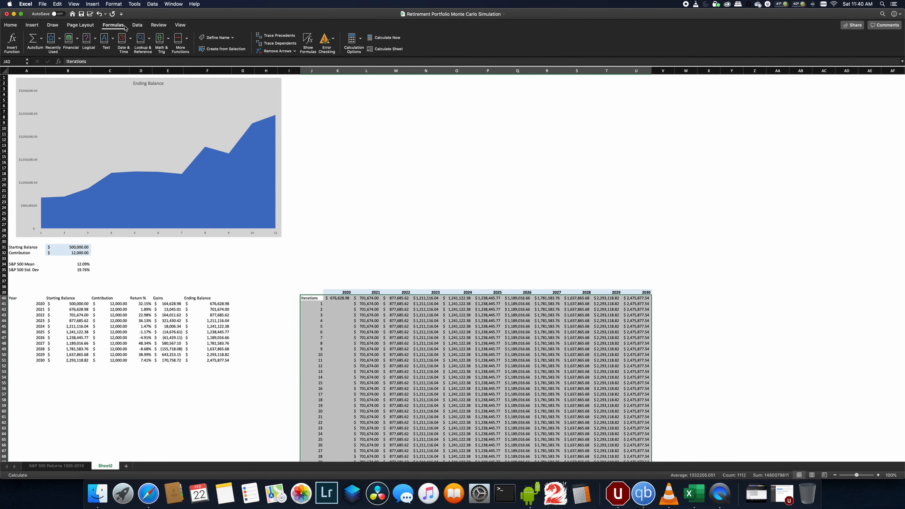
pyautogui.click(137, 24)
pyautogui.click(371, 46)
pyautogui.click(383, 68)
pyautogui.click(456, 142)
pyautogui.click(494, 143)
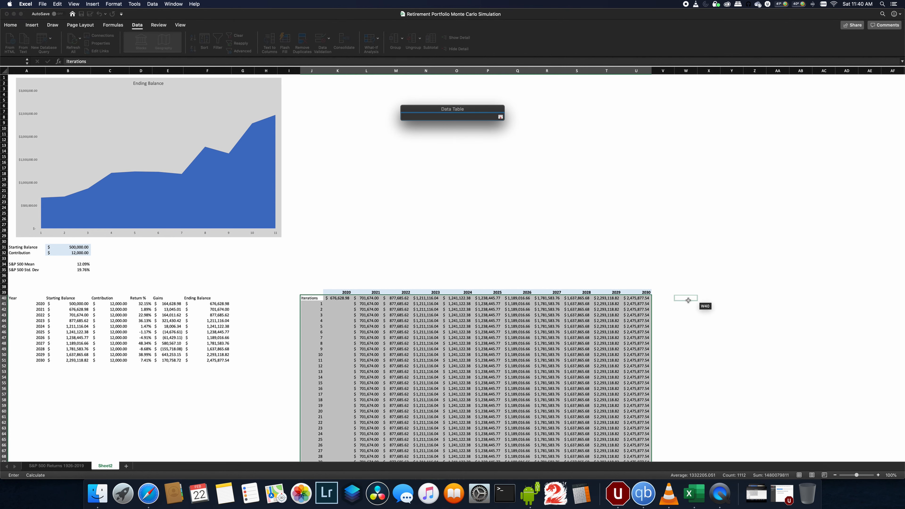
pyautogui.click(687, 299)
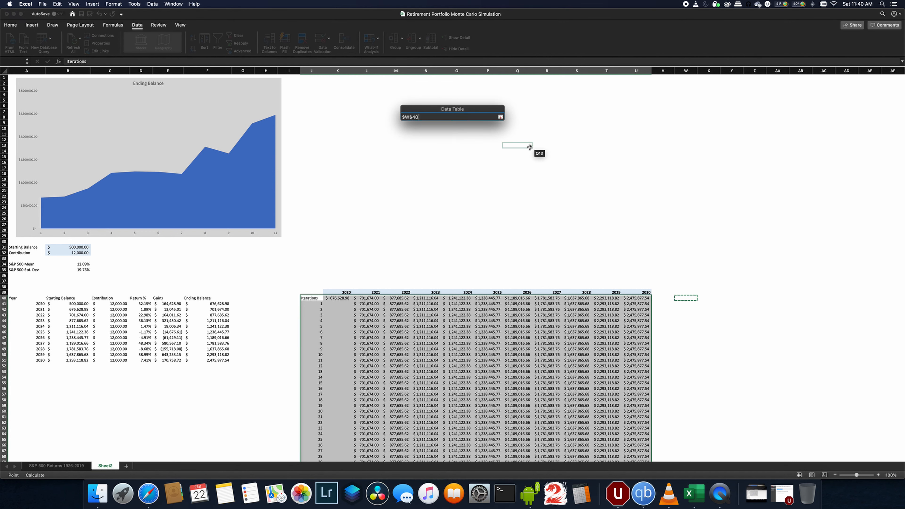
pyautogui.press('Return')
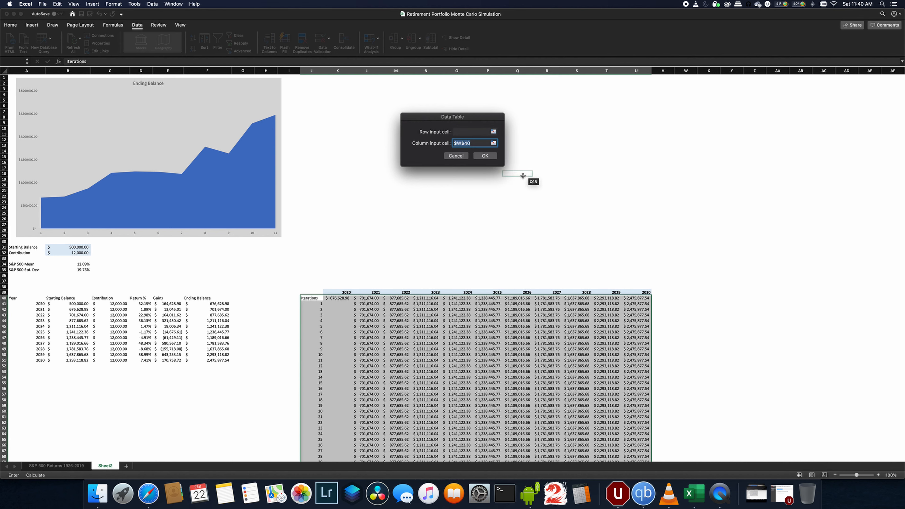
pyautogui.click(486, 156)
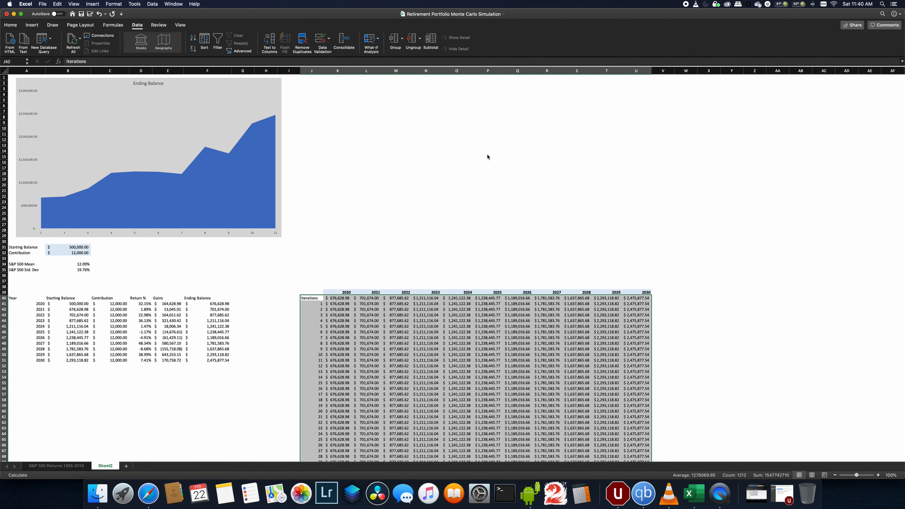
# - Recalculate the workbook a few times so the Data Table fills with new simulated balances
pyautogui.click(337, 308)
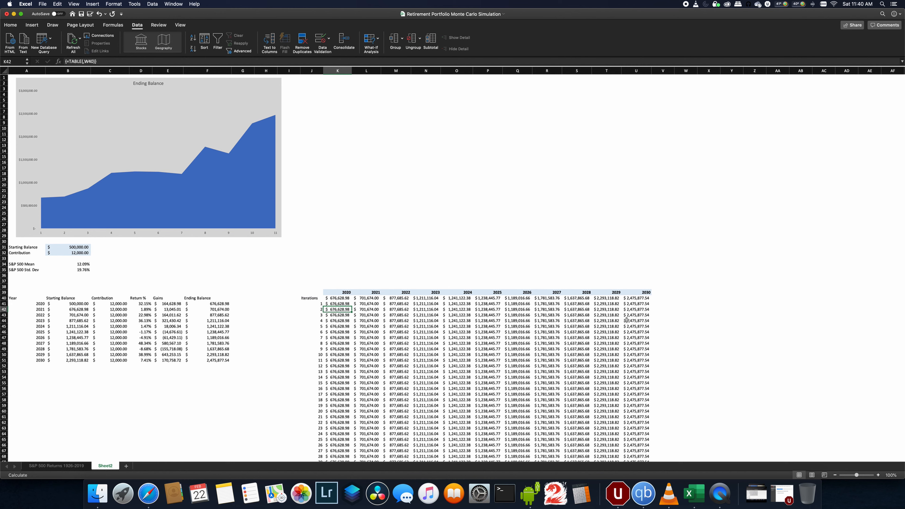
pyautogui.click(113, 24)
pyautogui.click(384, 50)
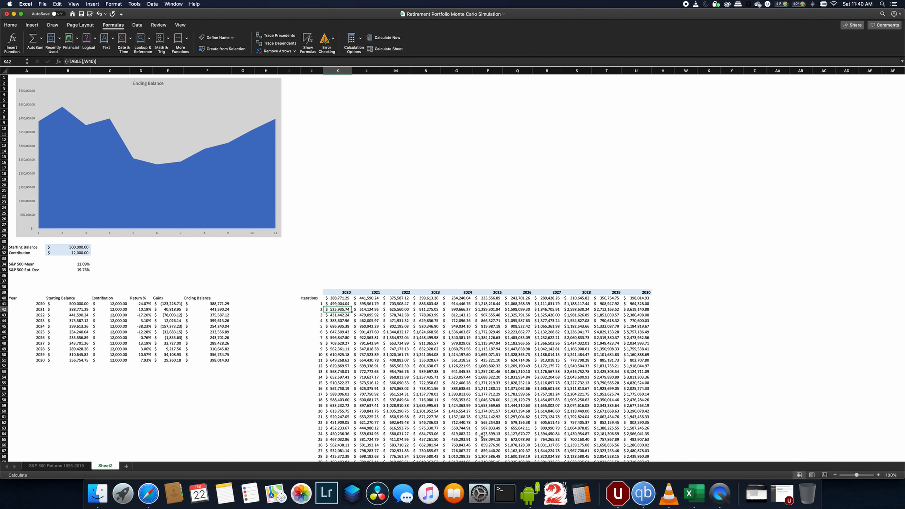
pyautogui.click(384, 51)
pyautogui.click(385, 49)
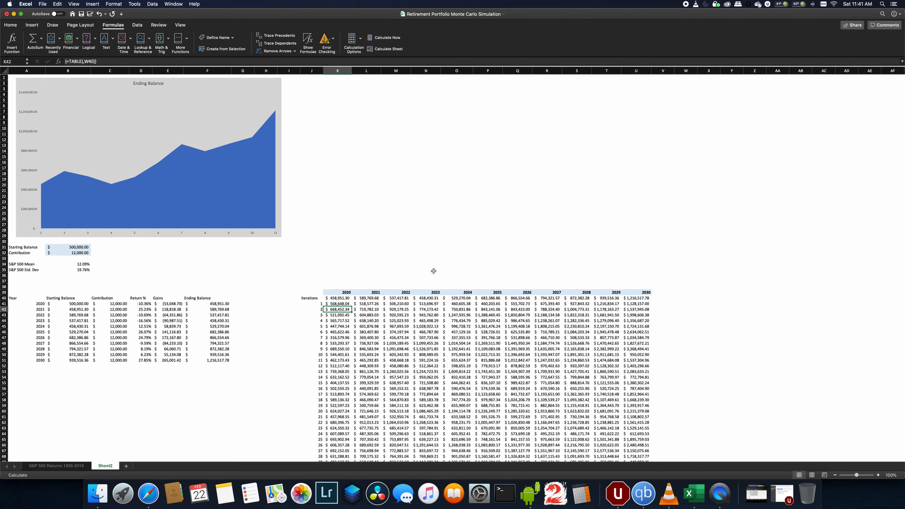
# - Apply the Accounting number format to the unformatted rows for iterations 51 to 100
pyautogui.scroll(-8, 433, 271)
pyautogui.scroll(-12, 433, 271)
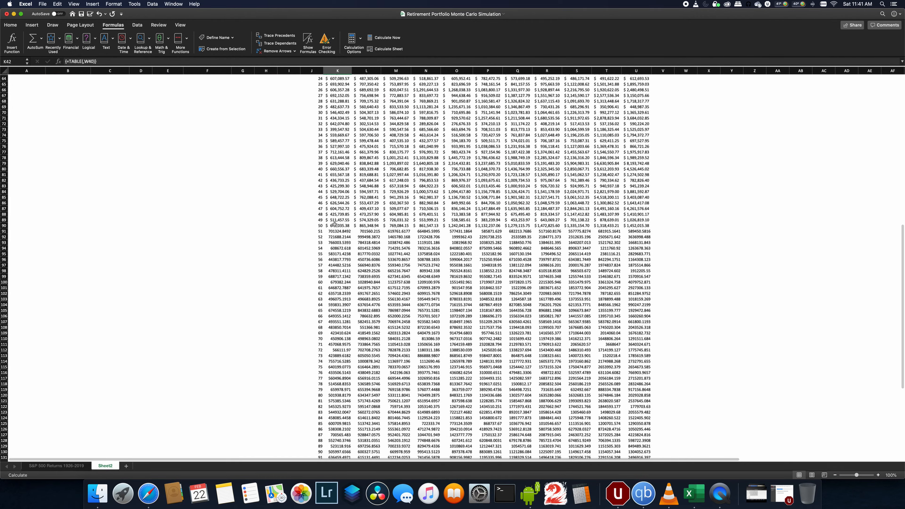
pyautogui.click(335, 230)
pyautogui.scroll(-7, 447, 286)
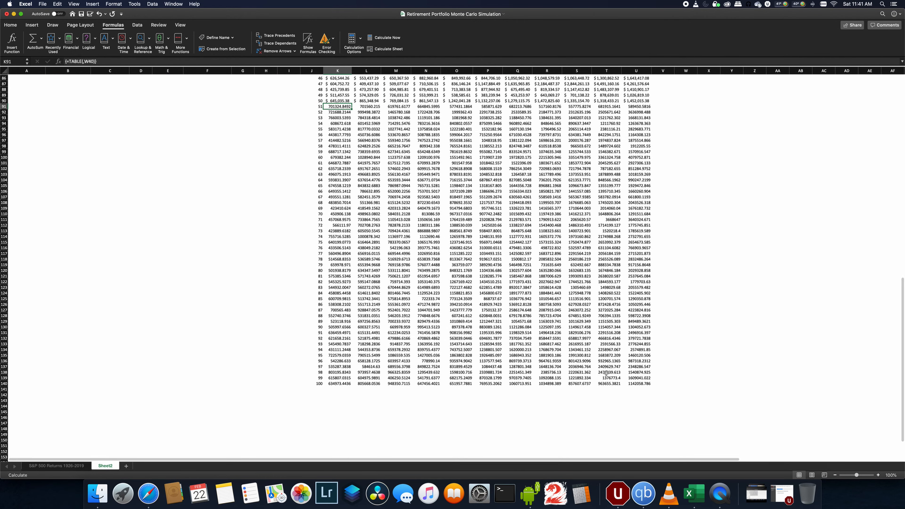
pyautogui.keyDown('shift'); pyautogui.click(636, 386); pyautogui.keyUp('shift')
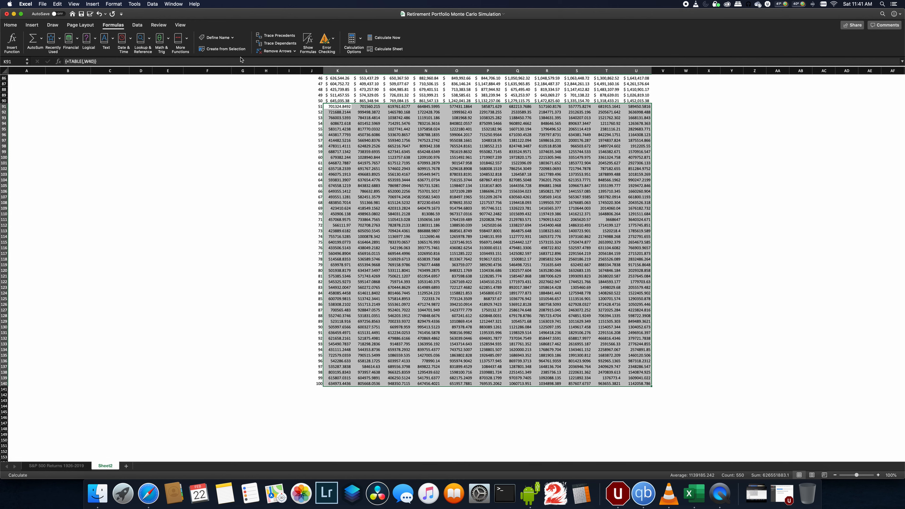
pyautogui.click(11, 25)
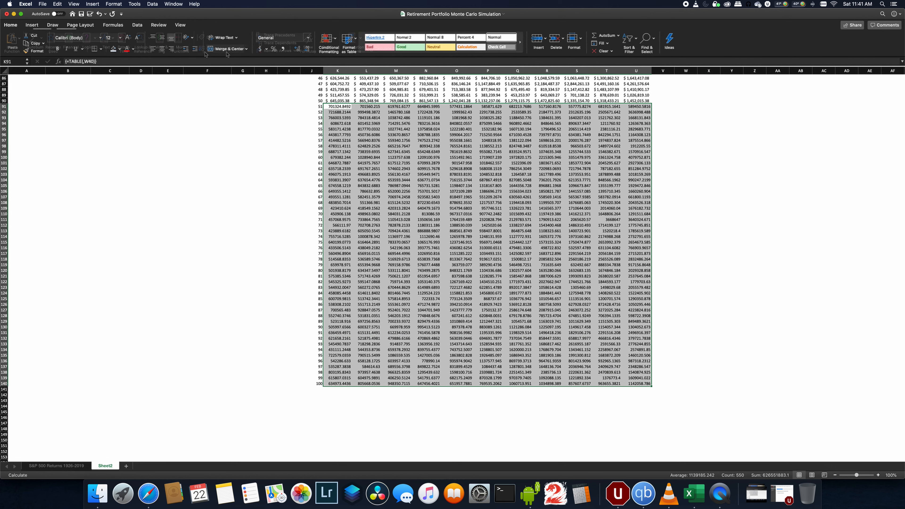
pyautogui.click(259, 49)
pyautogui.click(288, 175)
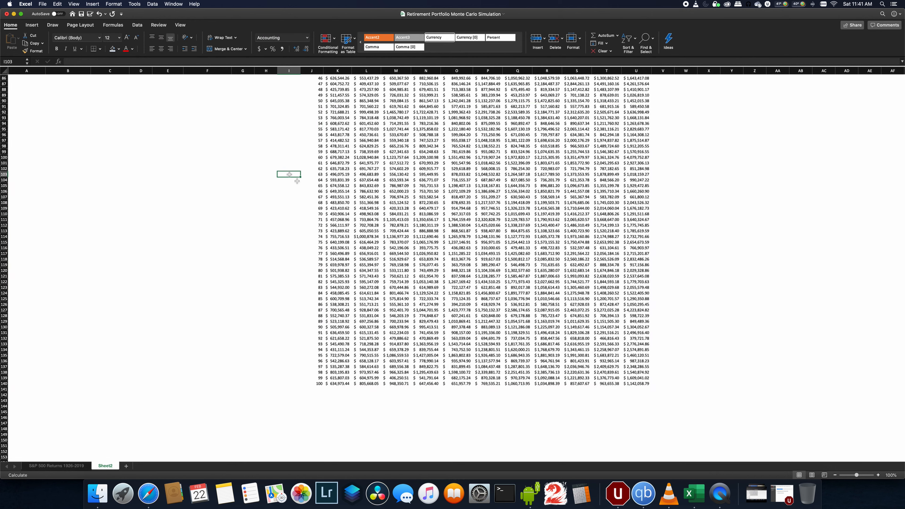
# - Select the simulated balances K41:U140 and insert a 2-D line chart
pyautogui.scroll(15, 297, 181)
pyautogui.scroll(10, 297, 182)
pyautogui.click(297, 181)
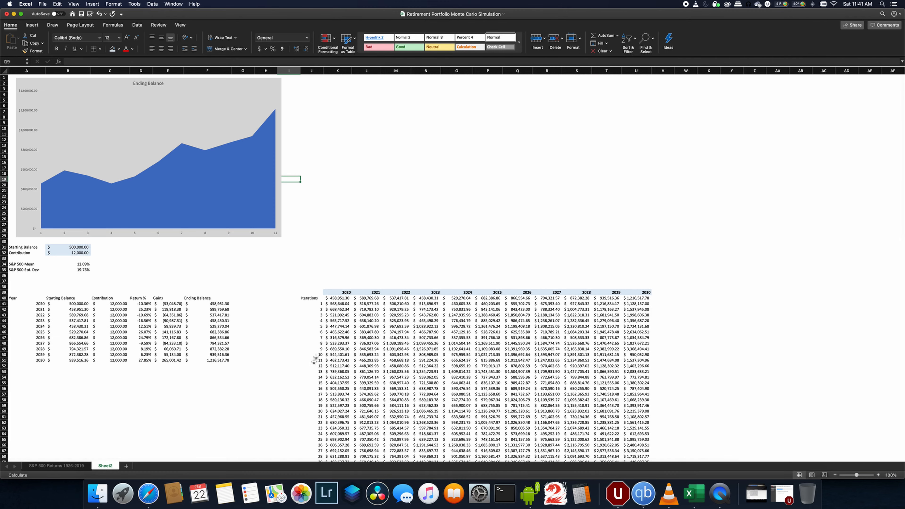
pyautogui.click(333, 306)
pyautogui.scroll(-20, 333, 305)
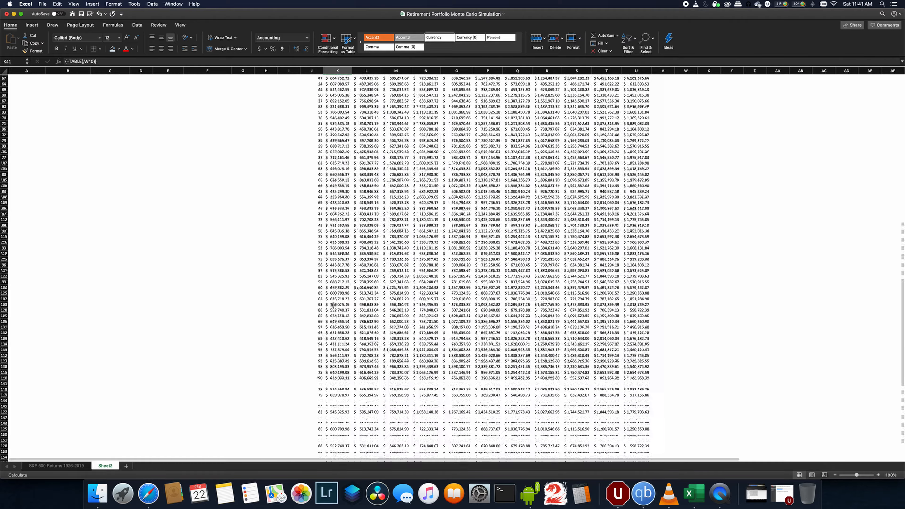
pyautogui.scroll(-10, 333, 305)
pyautogui.keyDown('shift'); pyautogui.click(636, 322); pyautogui.keyUp('shift')
pyautogui.scroll(20, 383, 95)
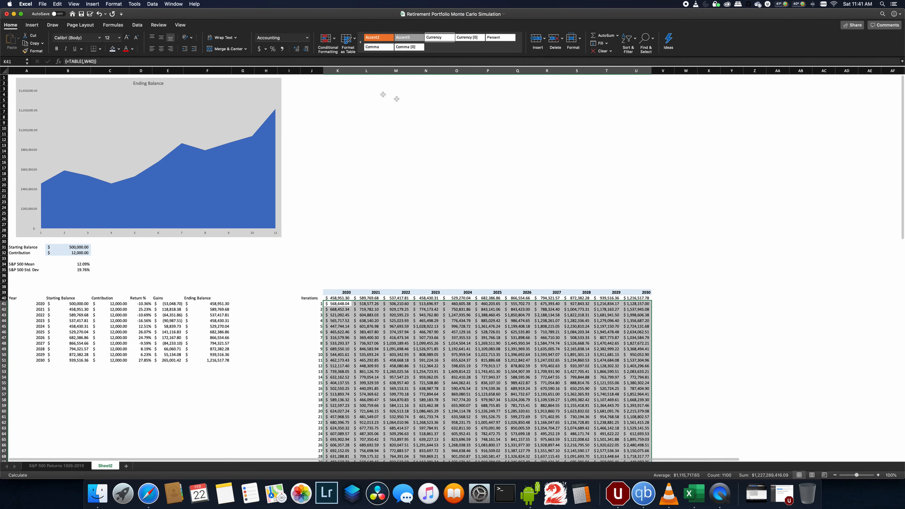
pyautogui.click(35, 26)
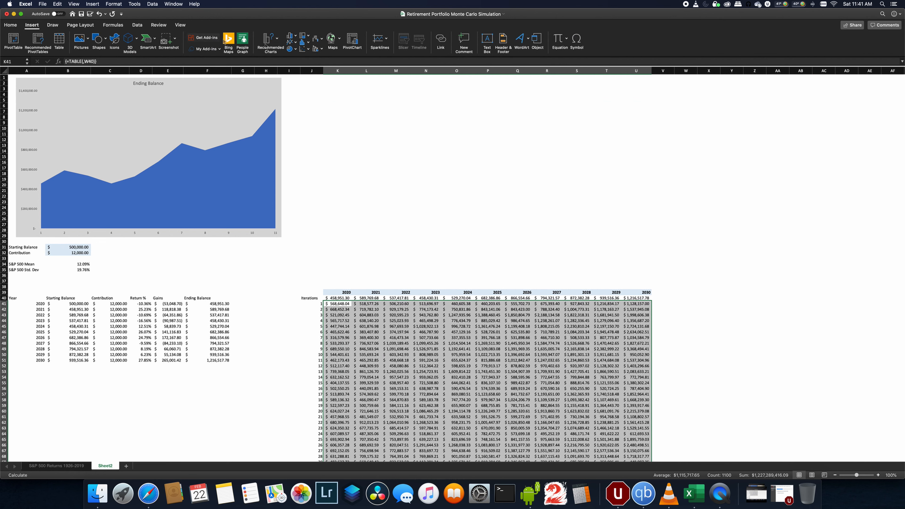
pyautogui.click(296, 43)
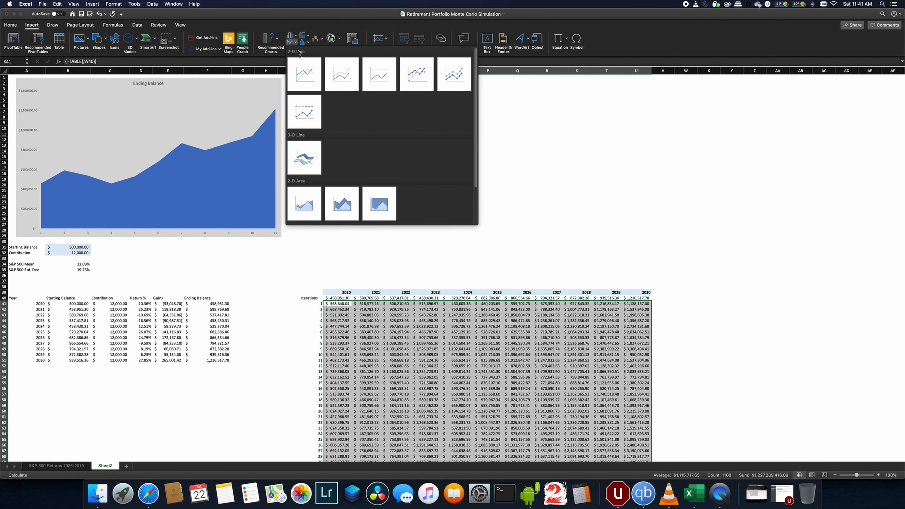
pyautogui.click(304, 70)
# - Move and enlarge the new line chart beside the Ending Balance chart
pyautogui.moveTo(427, 228); pyautogui.dragTo(350, 76)
pyautogui.moveTo(432, 155); pyautogui.dragTo(651, 243)
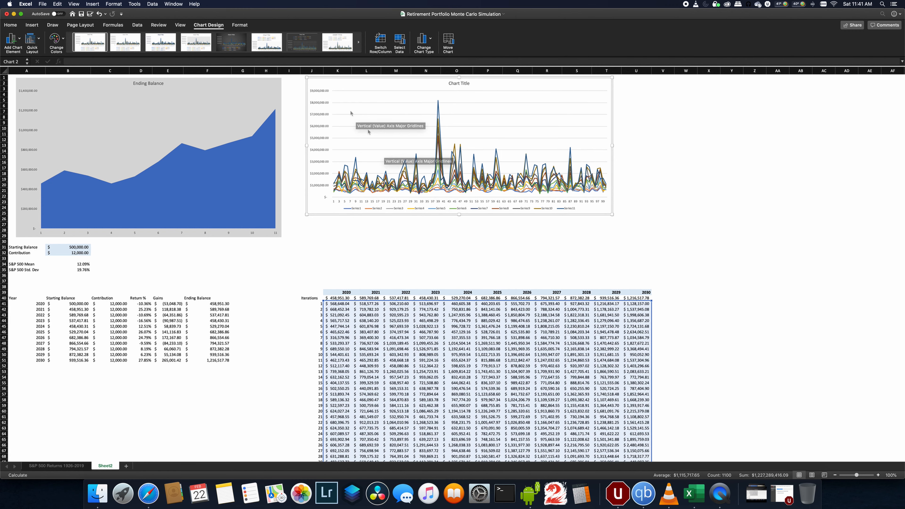
pyautogui.moveTo(332, 77); pyautogui.dragTo(342, 79)
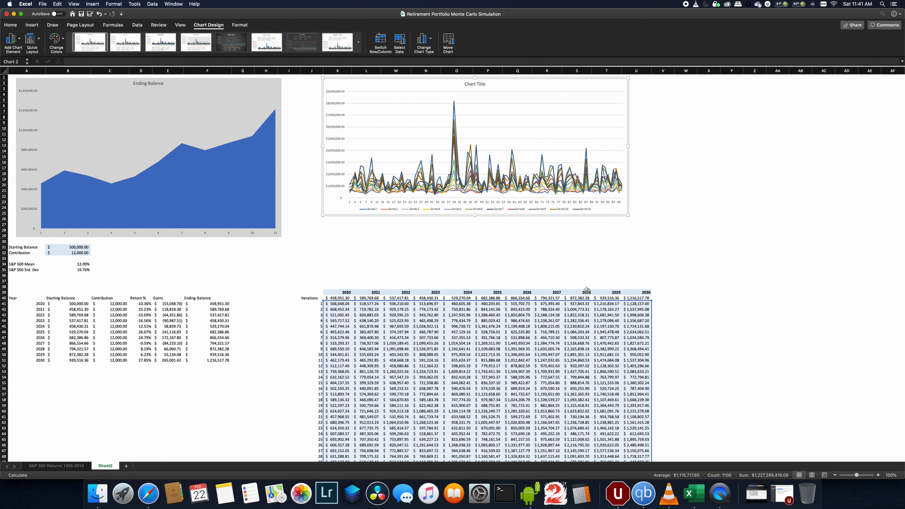
# - Switch the chart's rows and columns so each iteration becomes its own series across the years
pyautogui.rightClick(471, 177)
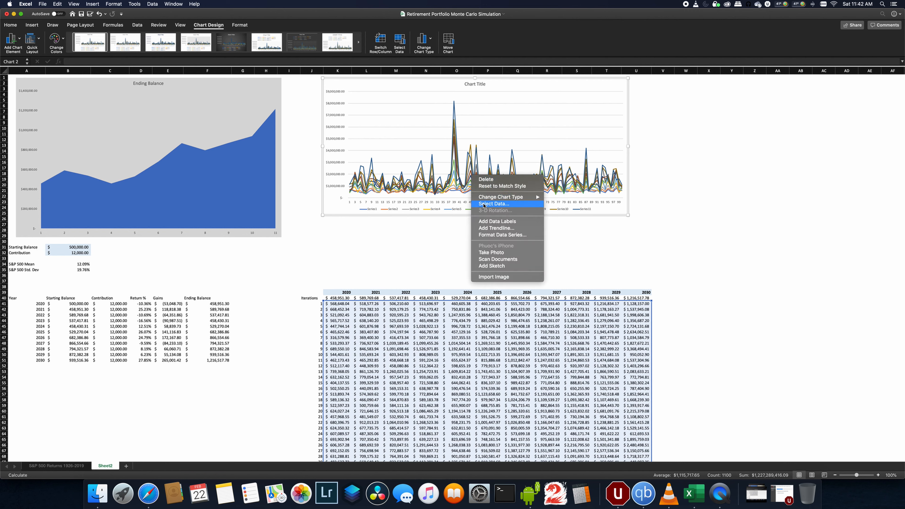
pyautogui.click(483, 205)
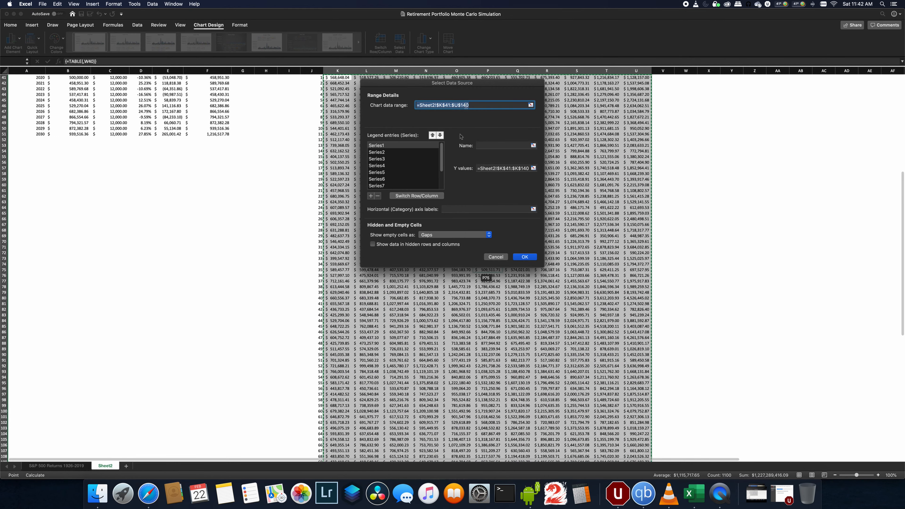
pyautogui.moveTo(463, 84); pyautogui.dragTo(716, 81)
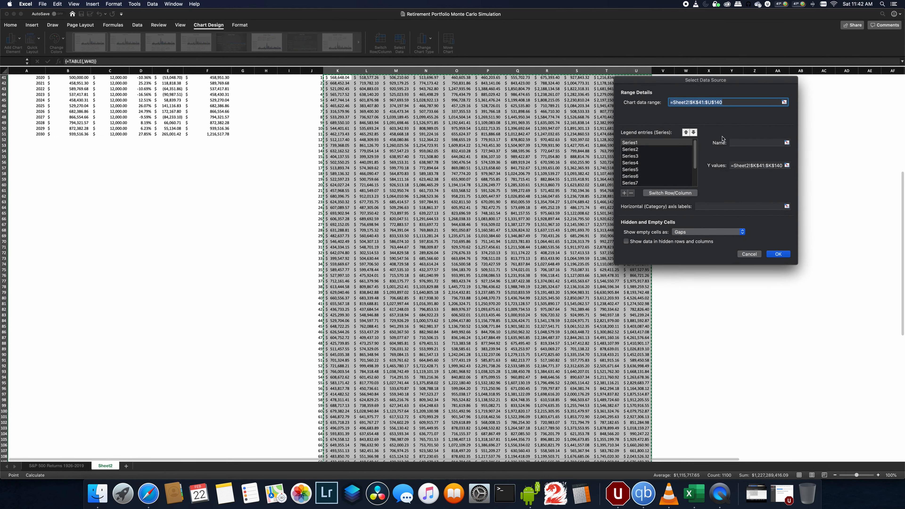
pyautogui.click(668, 193)
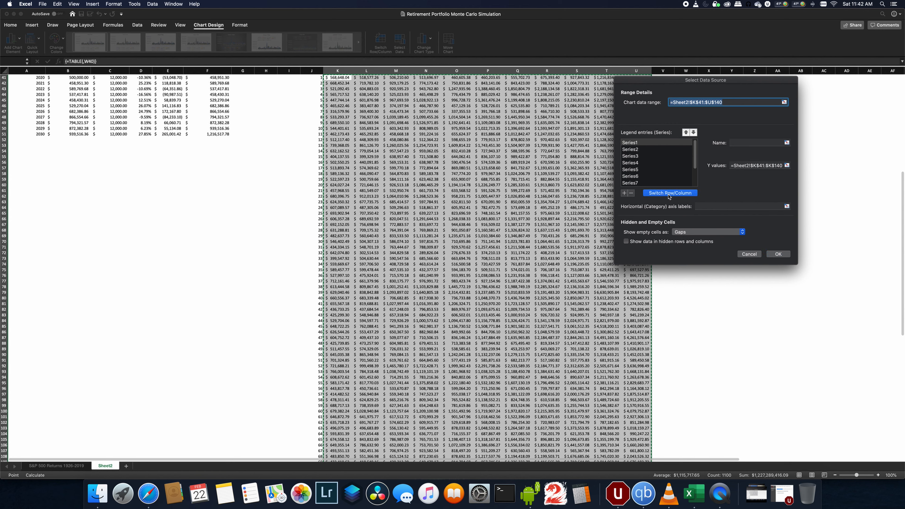
pyautogui.click(775, 254)
# - Delete the legend from the line chart
pyautogui.scroll(10, 633, 255)
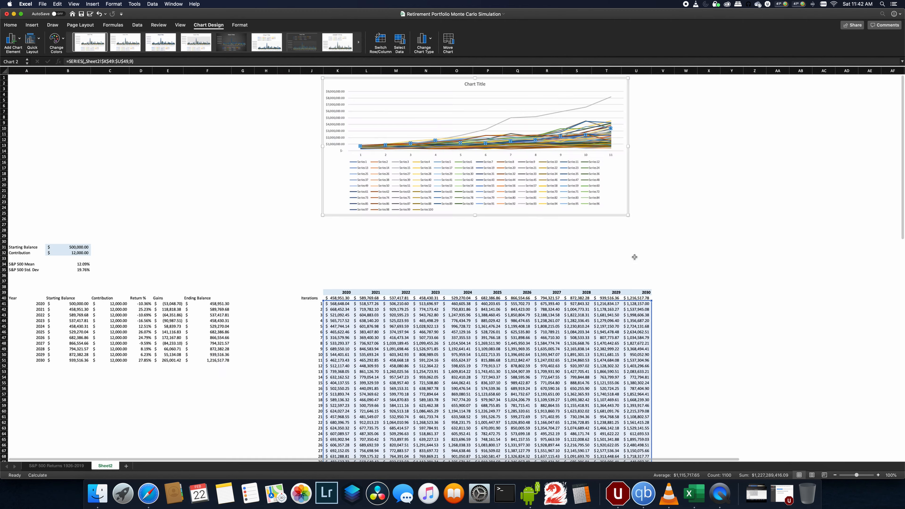
pyautogui.click(689, 219)
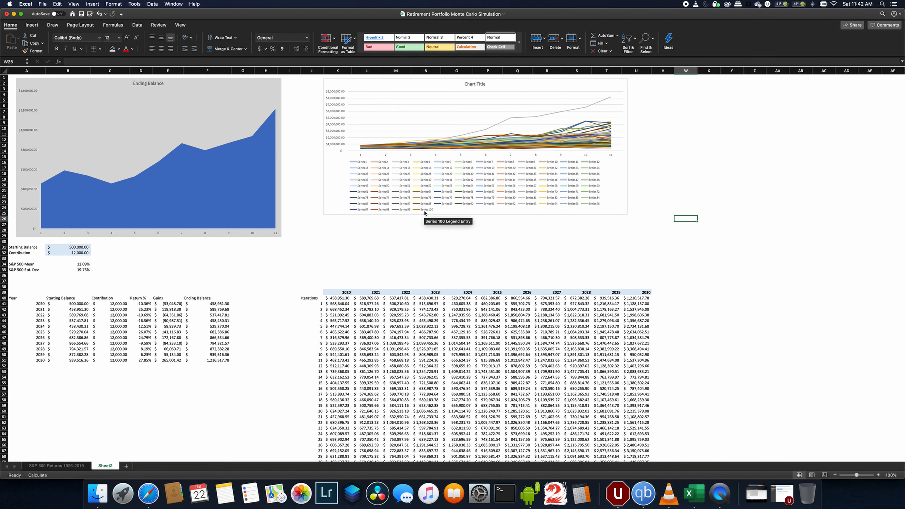
pyautogui.click(424, 211)
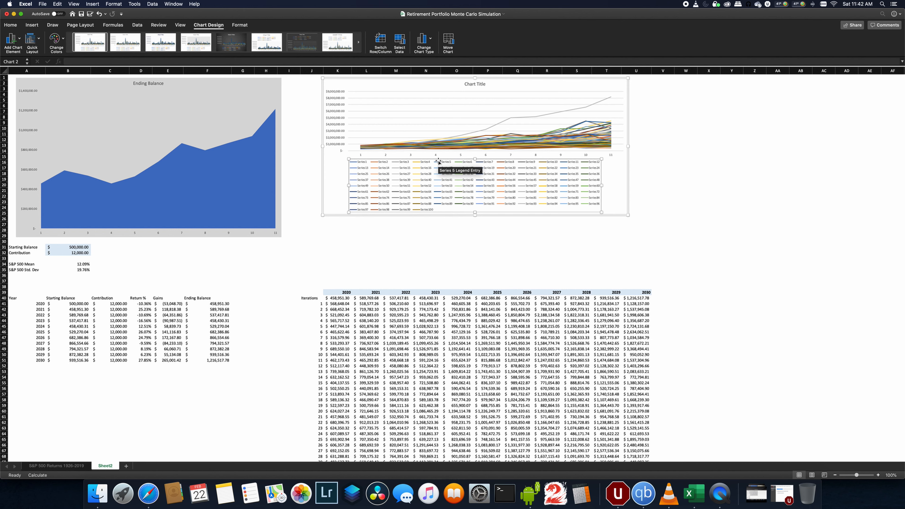
pyautogui.press('Delete')
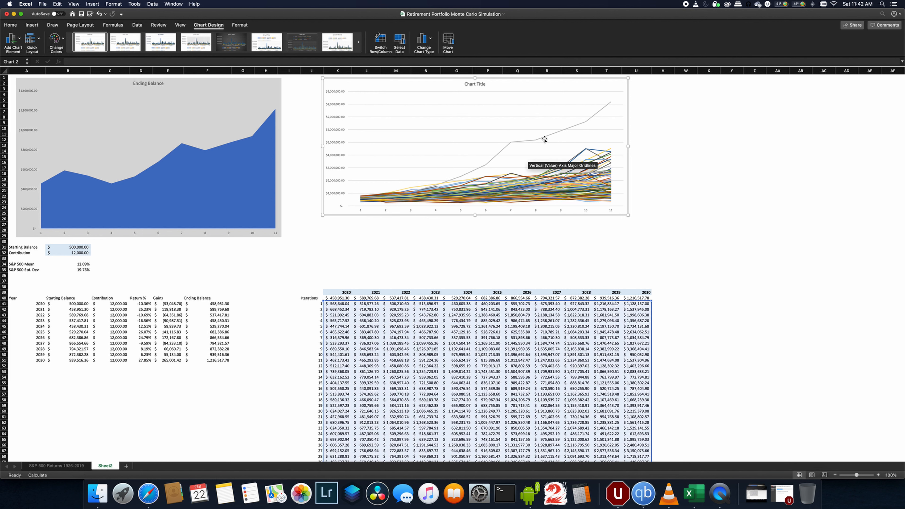
# - Format the line chart's area with a light gray solid fill
pyautogui.rightClick(624, 81)
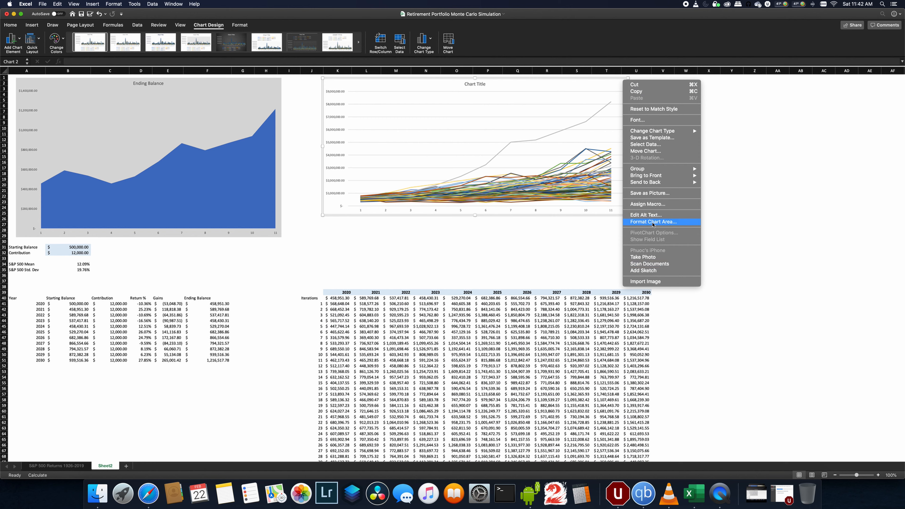
pyautogui.click(791, 173)
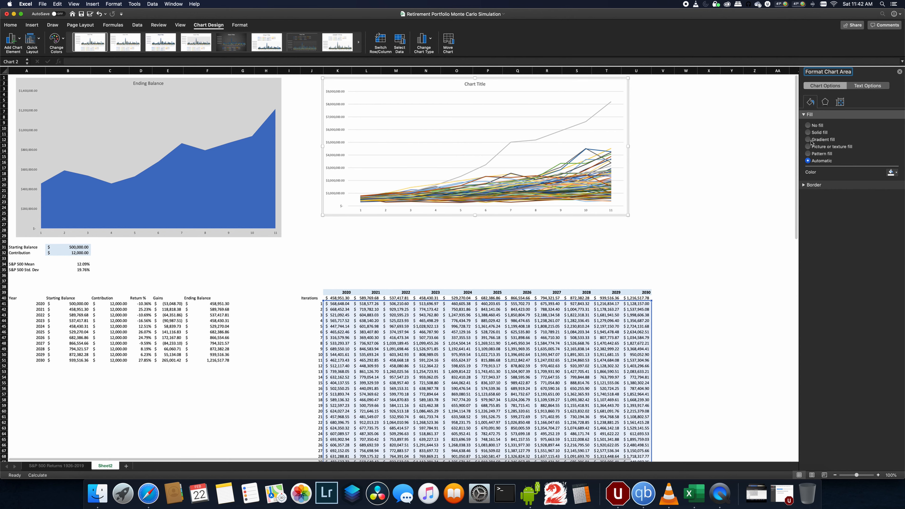
pyautogui.click(808, 133)
pyautogui.click(893, 172)
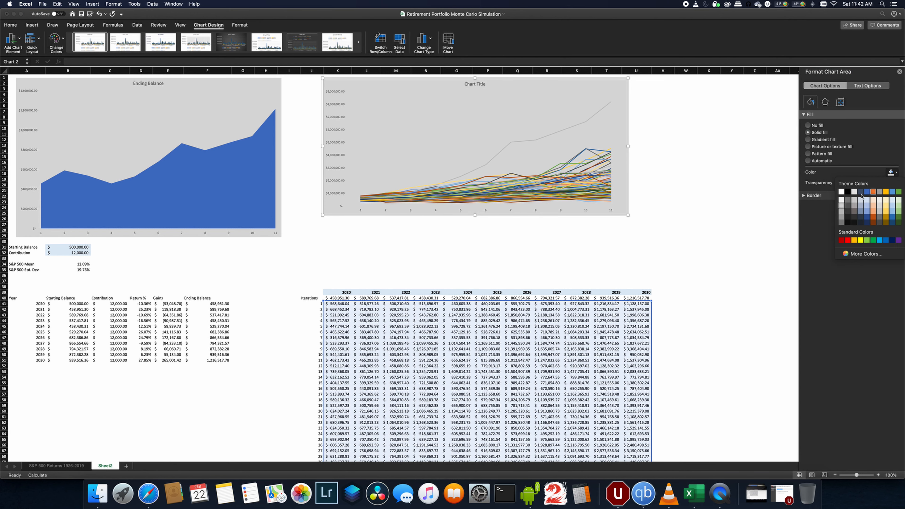
pyautogui.click(841, 207)
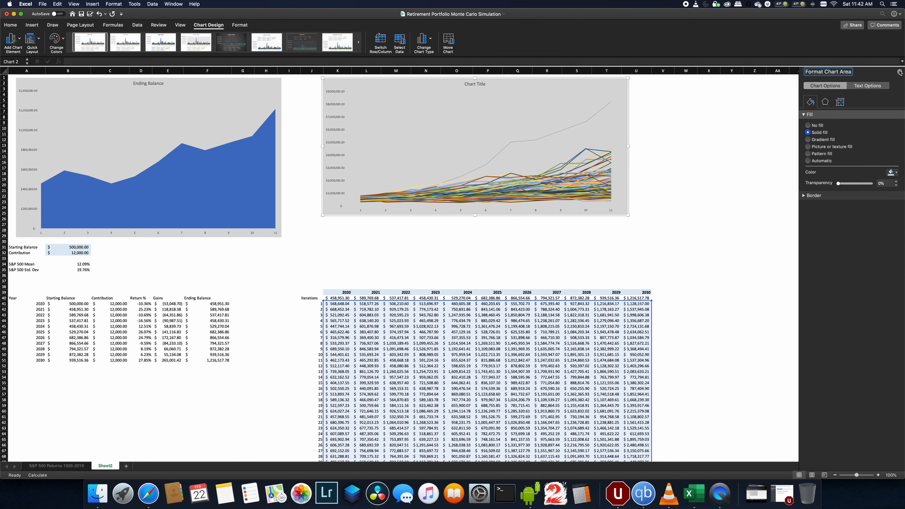
pyautogui.click(687, 129)
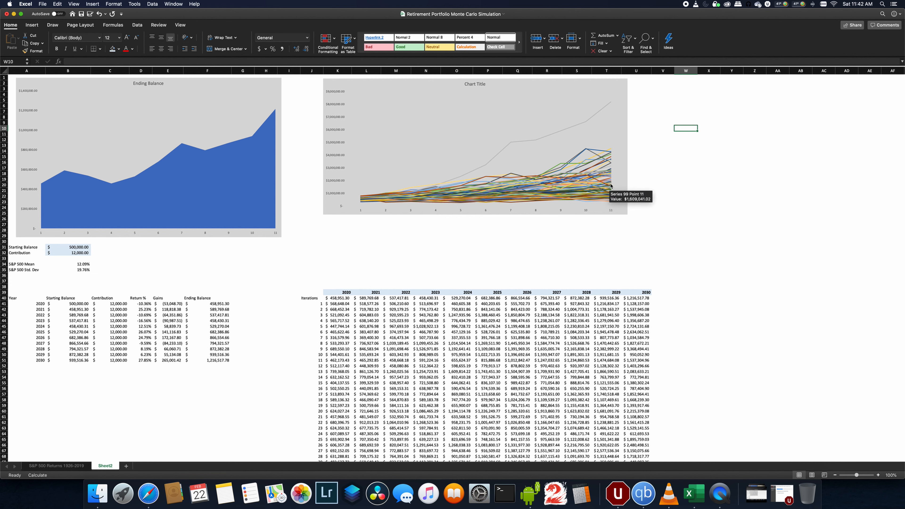
# - Reposition the line chart slightly to the right and adjust its left edge beside the Ending Balance chart
pyautogui.moveTo(323, 71); pyautogui.dragTo(345, 71)
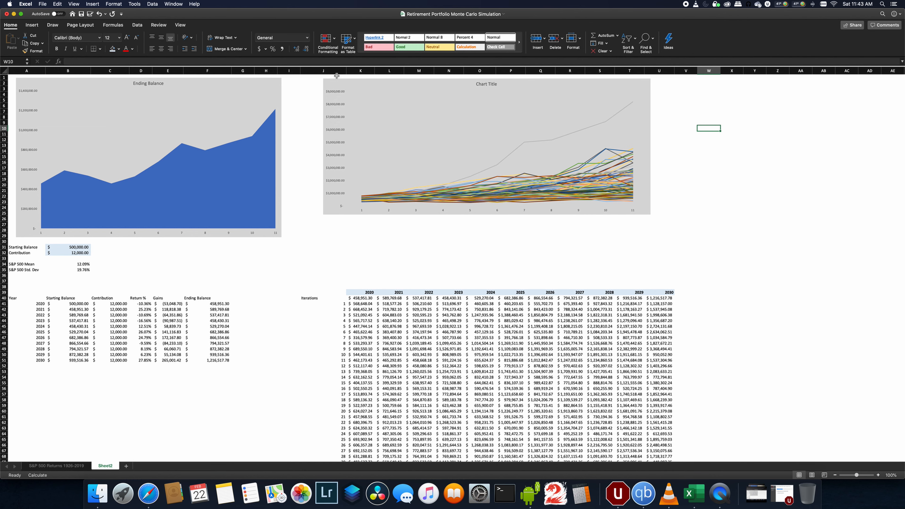
pyautogui.moveTo(330, 79); pyautogui.dragTo(350, 79)
pyautogui.click(318, 237)
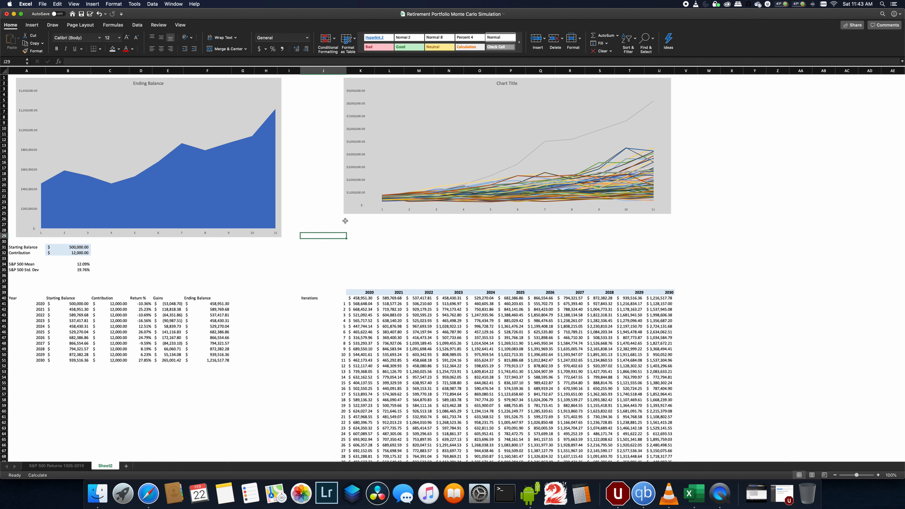
pyautogui.click(399, 153)
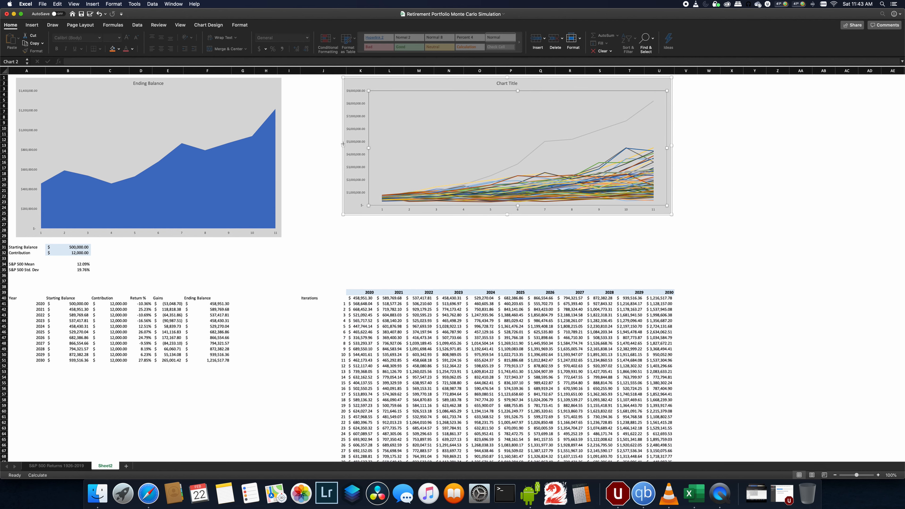
pyautogui.moveTo(342, 144); pyautogui.dragTo(348, 145)
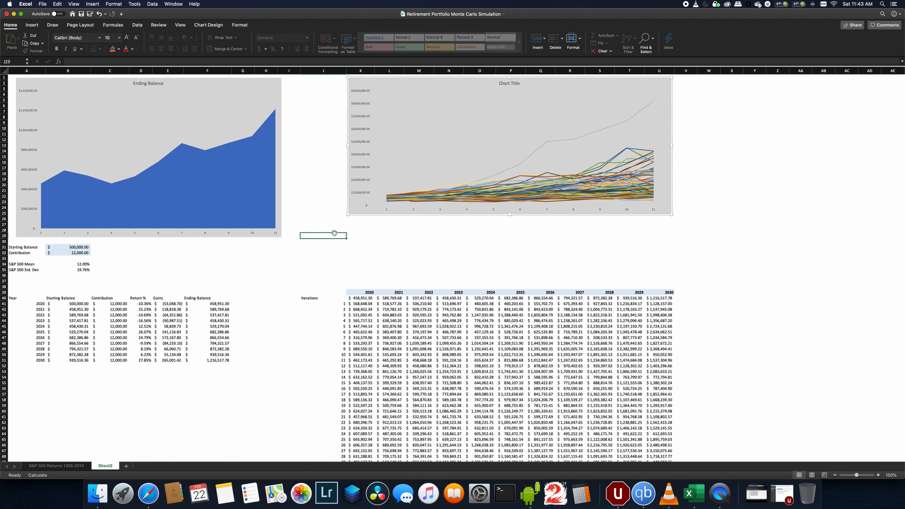
# - Enter the summary labels Average, Median, 5%, 10% and 25% in column J below the charts
pyautogui.click(334, 234)
pyautogui.press('Up')
pyautogui.write('Average')
pyautogui.press('Return')
pyautogui.write('Median')
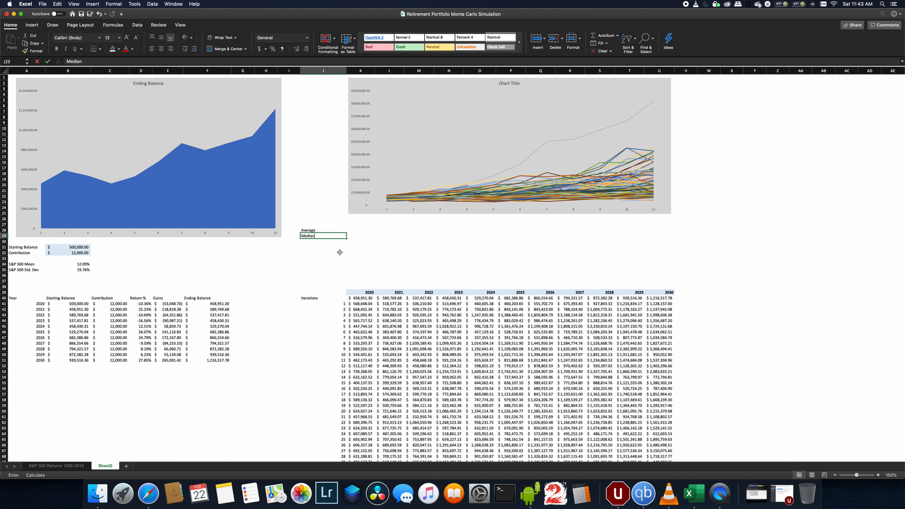
pyautogui.press('Return')
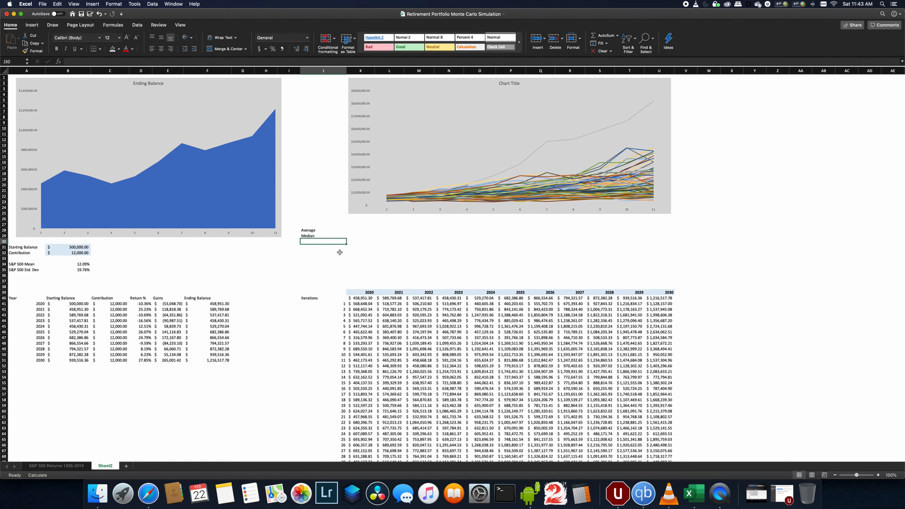
pyautogui.press('Return')
pyautogui.write('5%')
pyautogui.press('Return')
pyautogui.write('10%')
pyautogui.press('Return')
pyautogui.write('25%')
pyautogui.press('Return')
# - Right-align the Average and Median labels and make all five summary labels bold
pyautogui.press('Up')
pyautogui.press('Up')
pyautogui.press('Up')
pyautogui.press('Up')
pyautogui.press('Up')
pyautogui.hotkey('shift', 'Up')
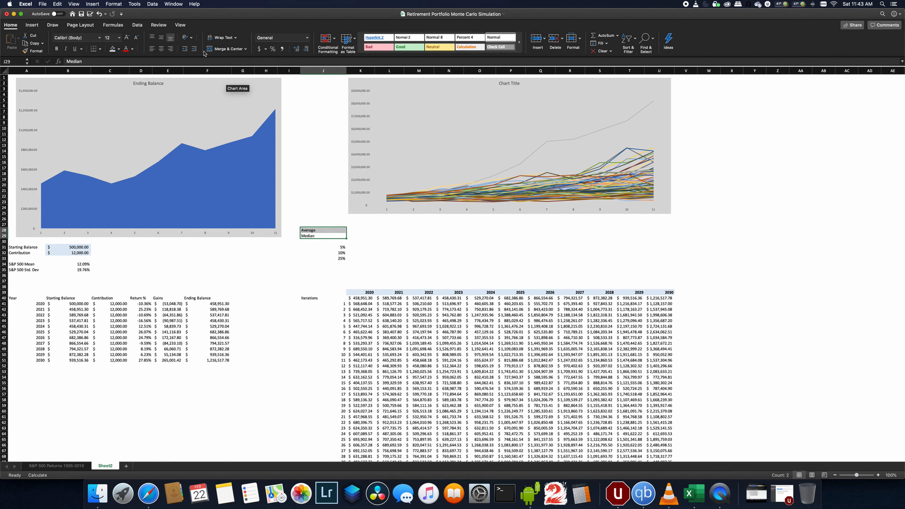
pyautogui.click(171, 48)
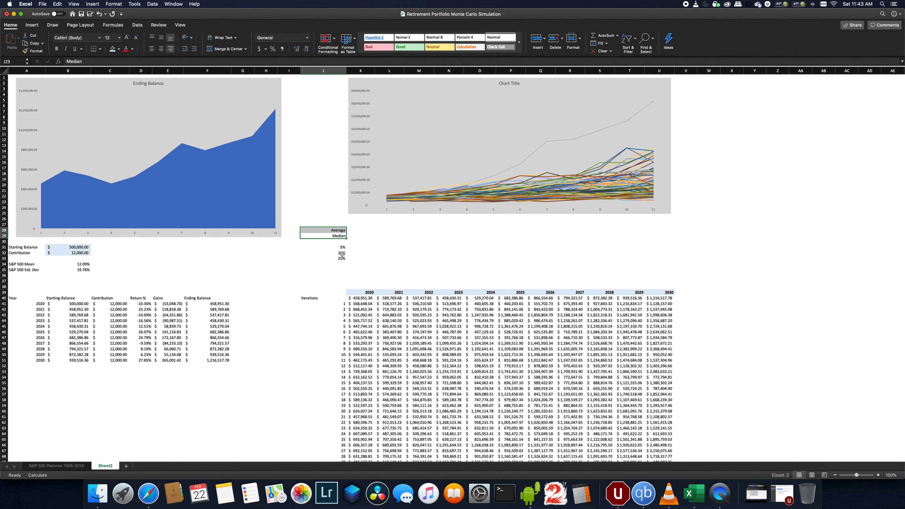
pyautogui.moveTo(339, 256); pyautogui.dragTo(334, 228)
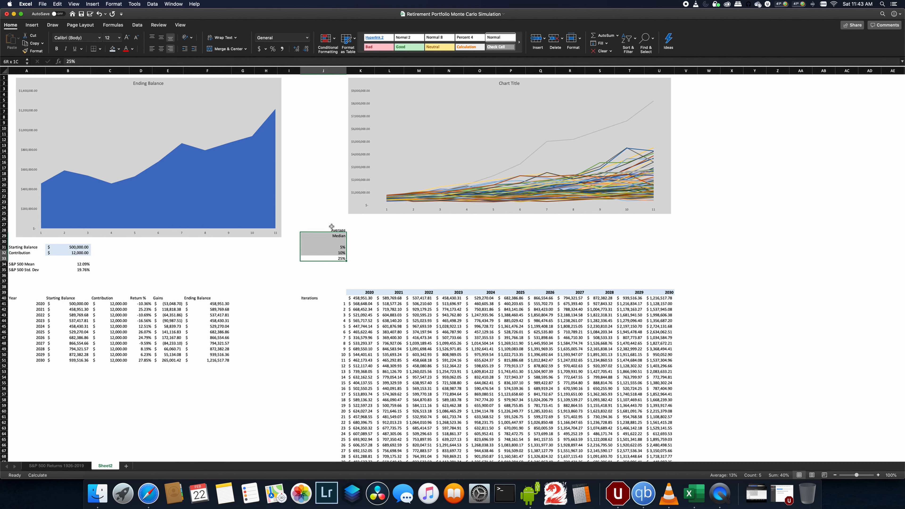
pyautogui.click(56, 48)
# - Enter an AVERAGE formula for the 2020 column covering all 100 iterations, K41:K140
pyautogui.click(357, 229)
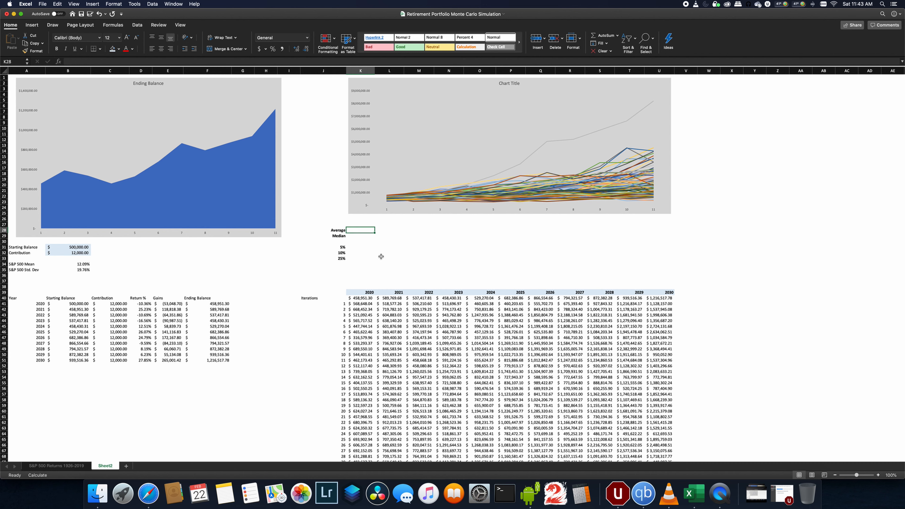
pyautogui.write('=average(')
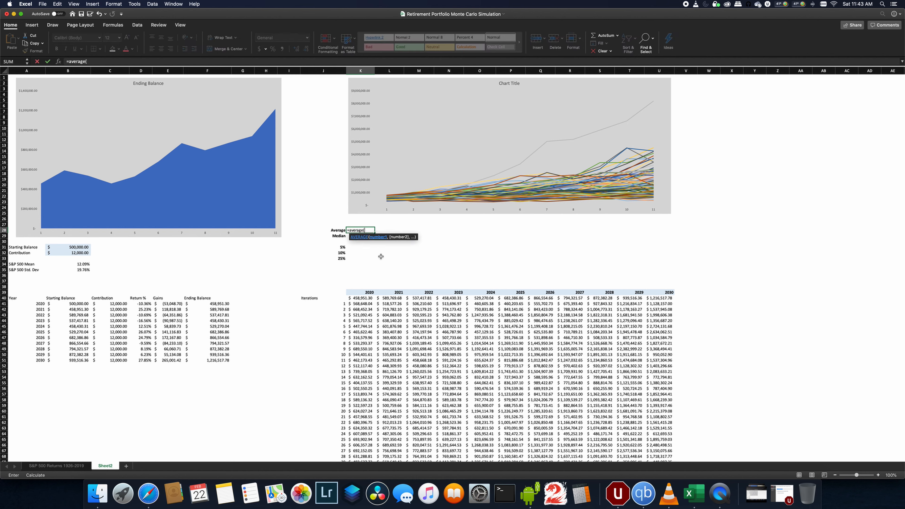
pyautogui.moveTo(360, 303); pyautogui.dragTo(367, 427)
pyautogui.click(90, 61)
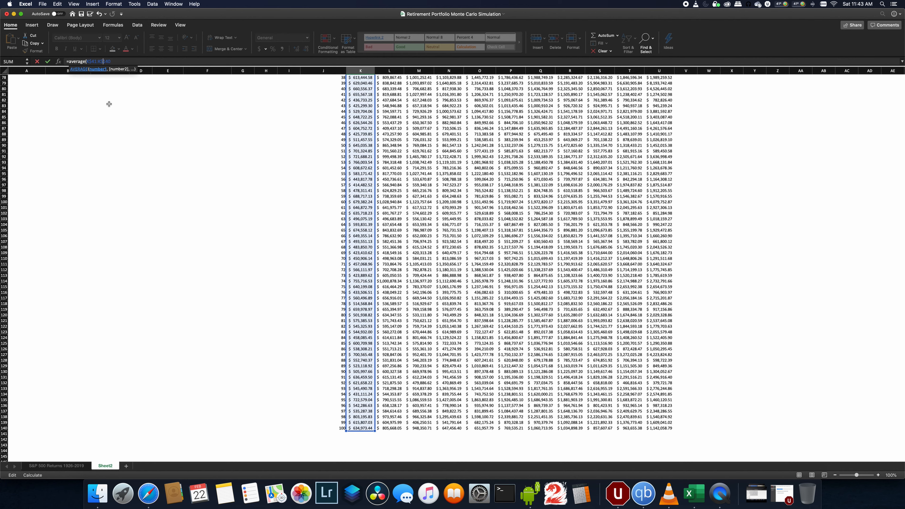
pyautogui.press('Return')
# - Copy the average formula into the Median row and change its function to MEDIAN
pyautogui.scroll(3, 289, 103)
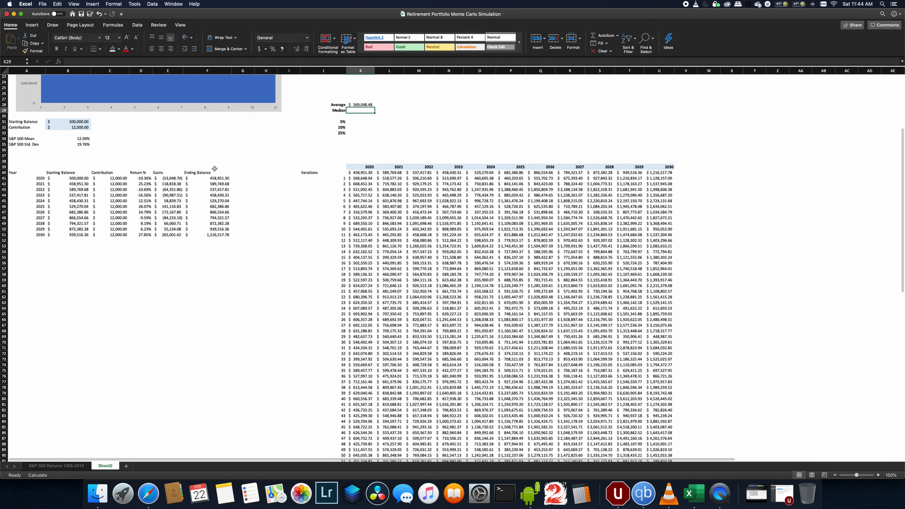
pyautogui.scroll(1, 344, 123)
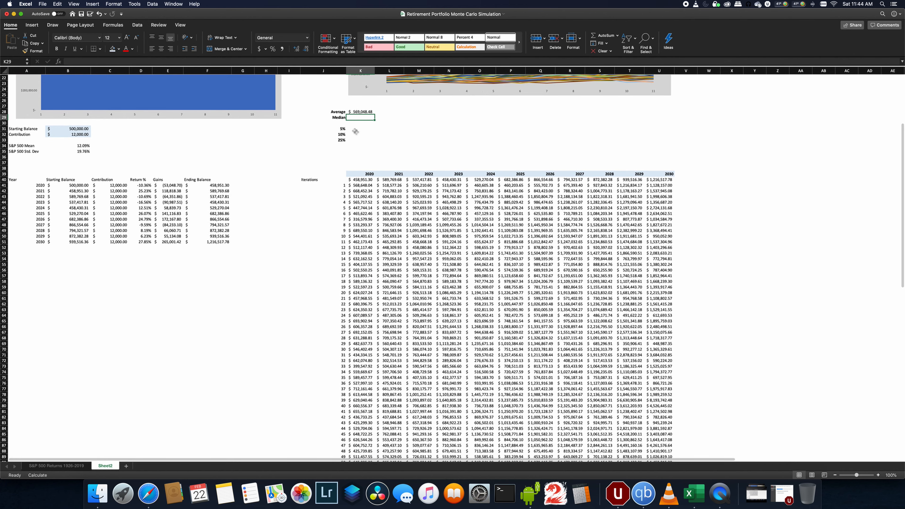
pyautogui.click(355, 112)
pyautogui.press('super+c')
pyautogui.click(353, 118)
pyautogui.press('super+v')
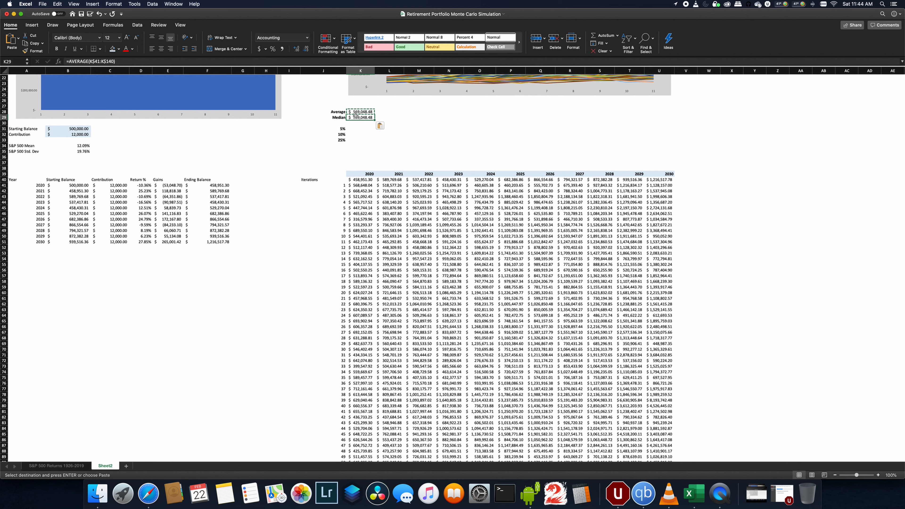
pyautogui.click(78, 61)
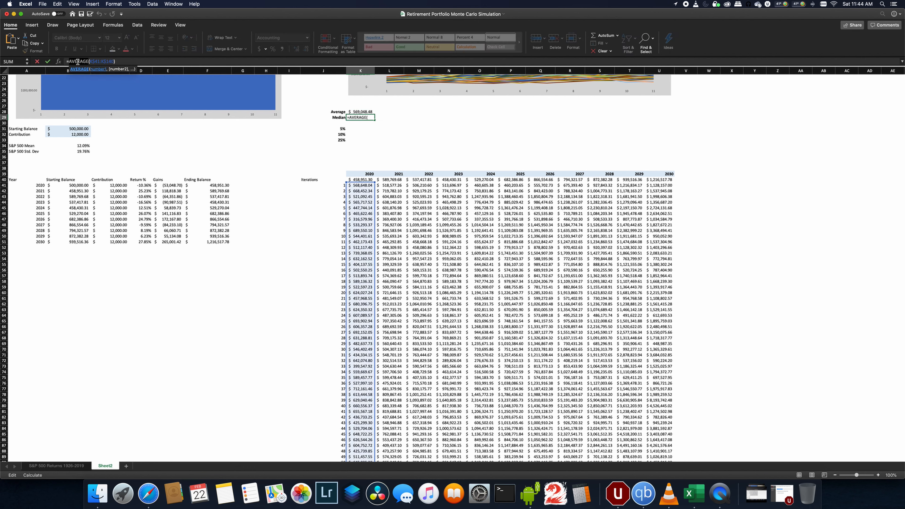
pyautogui.write('median')
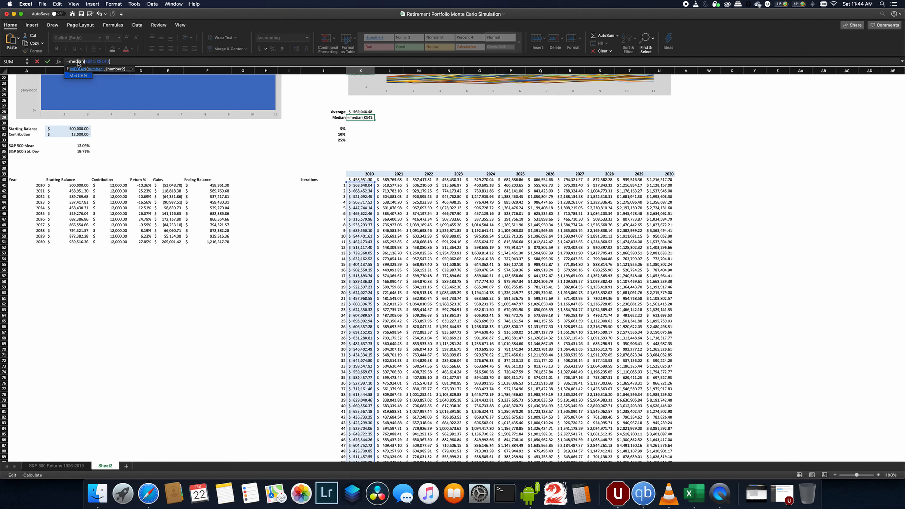
pyautogui.press('Return')
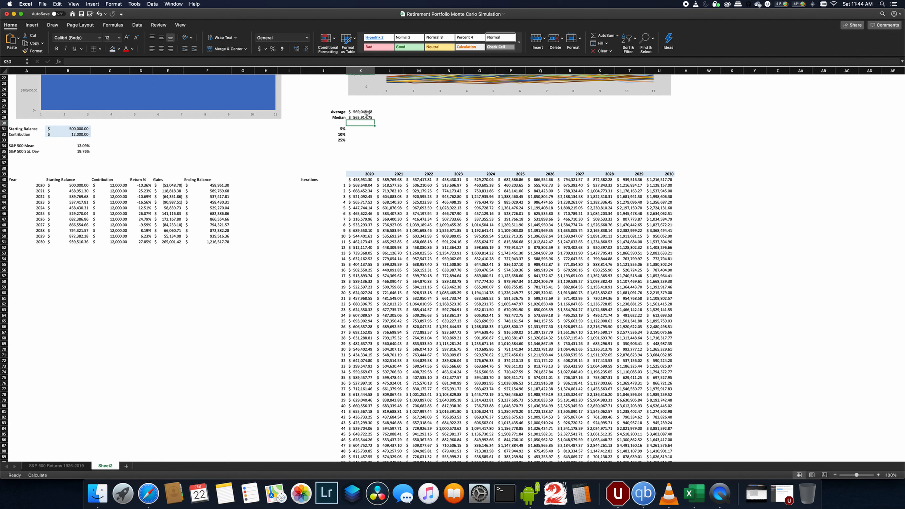
# - Fill the Average and Median formulas across all year columns through 2030
pyautogui.moveTo(366, 112); pyautogui.dragTo(661, 118)
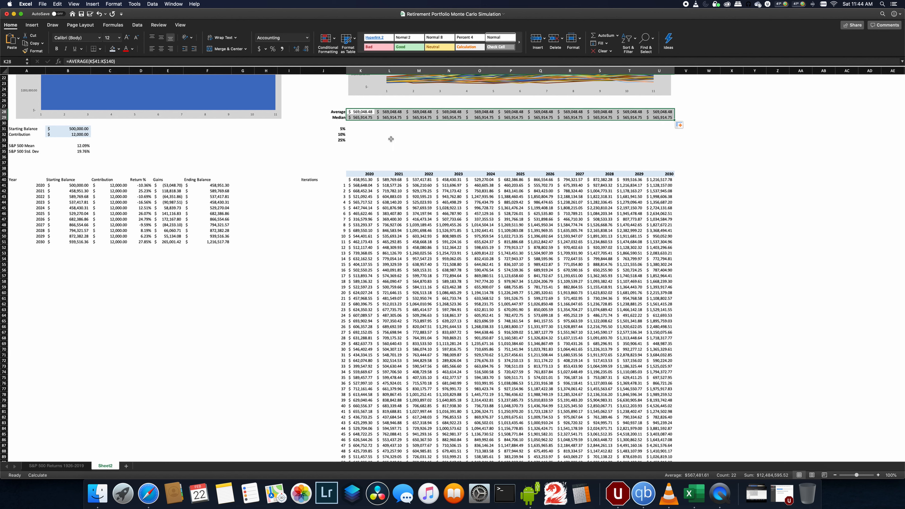
pyautogui.click(359, 131)
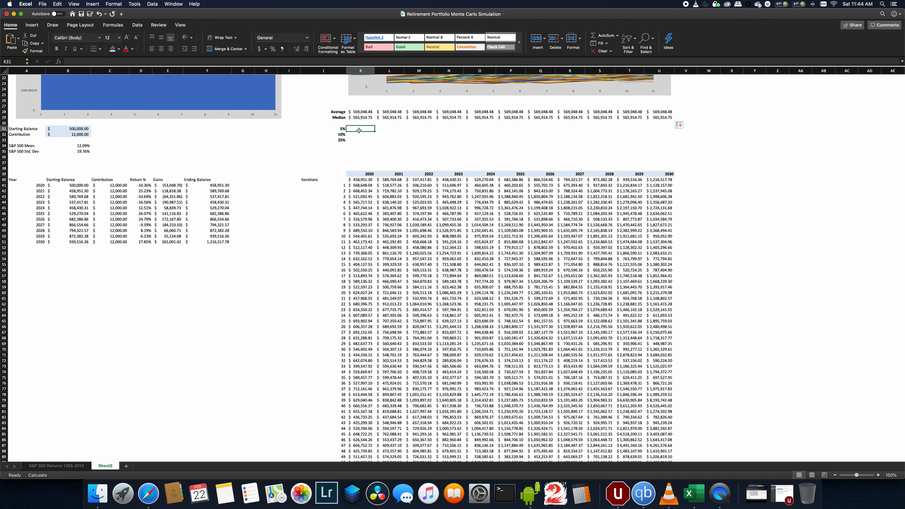
pyautogui.click(356, 116)
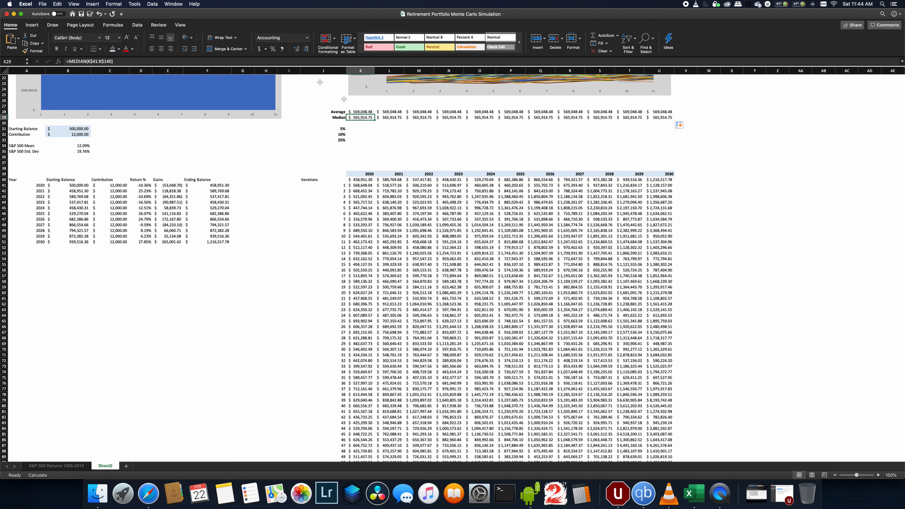
# - Recalculate the sheet and check the 2030 Average and Median formulas
pyautogui.click(113, 25)
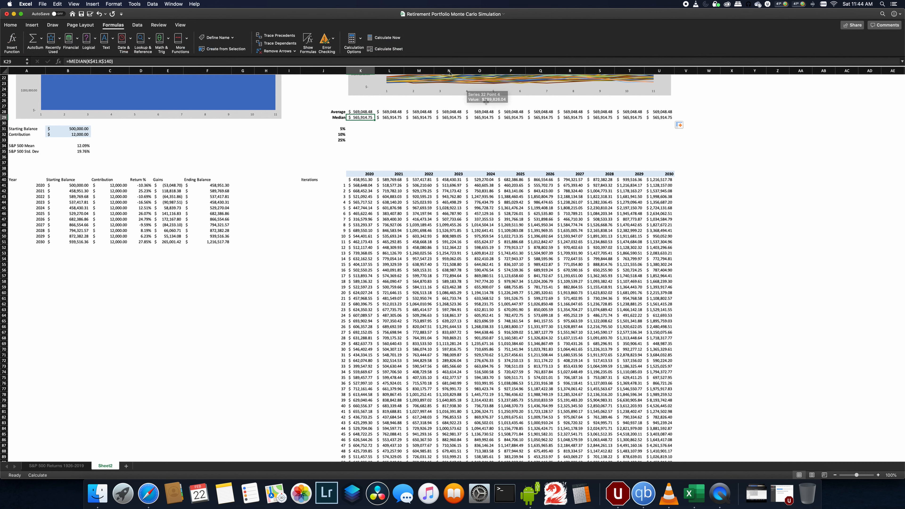
pyautogui.click(381, 49)
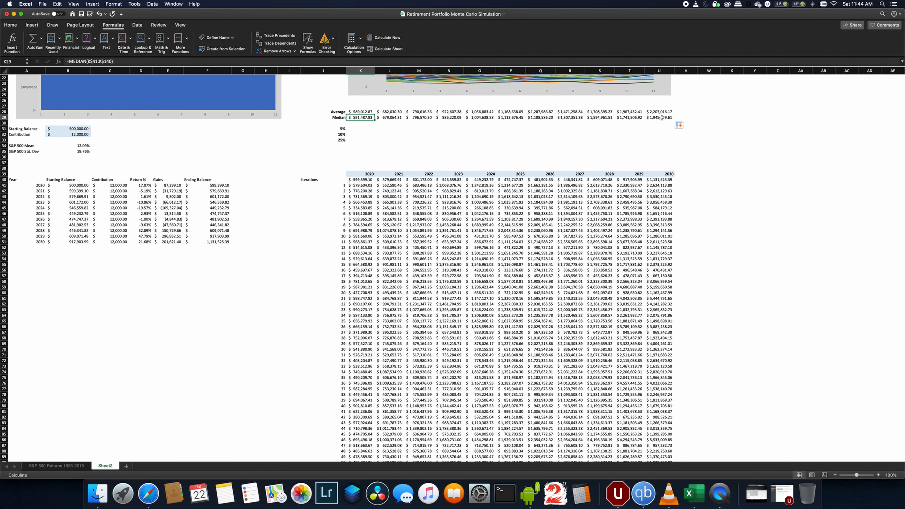
pyautogui.moveTo(661, 117); pyautogui.dragTo(660, 111)
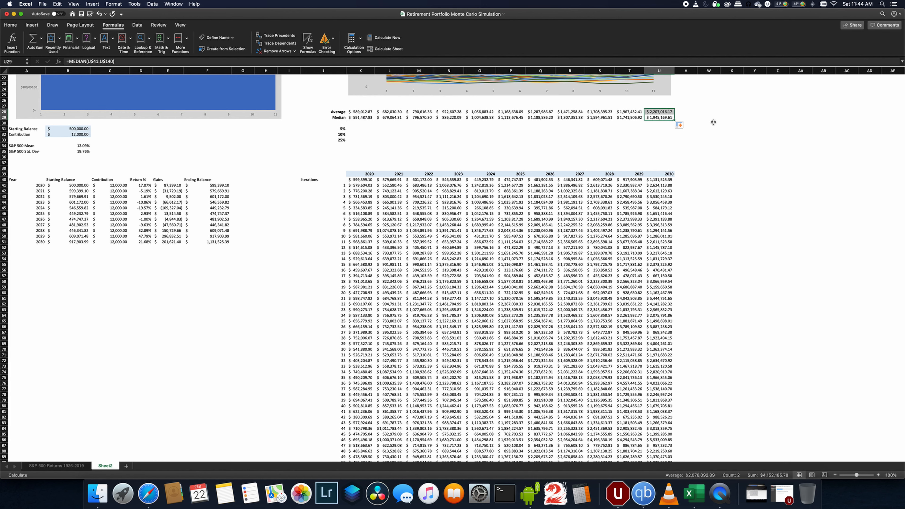
pyautogui.click(659, 119)
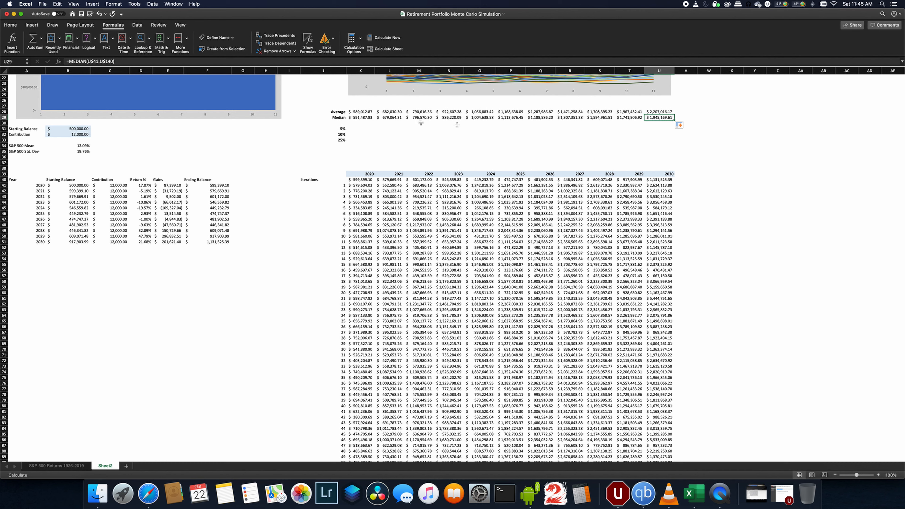
# - Set the Ending Balance chart's data to the Median row K29:U29, with the years K39:U39 as axis labels
pyautogui.scroll(6, 393, 144)
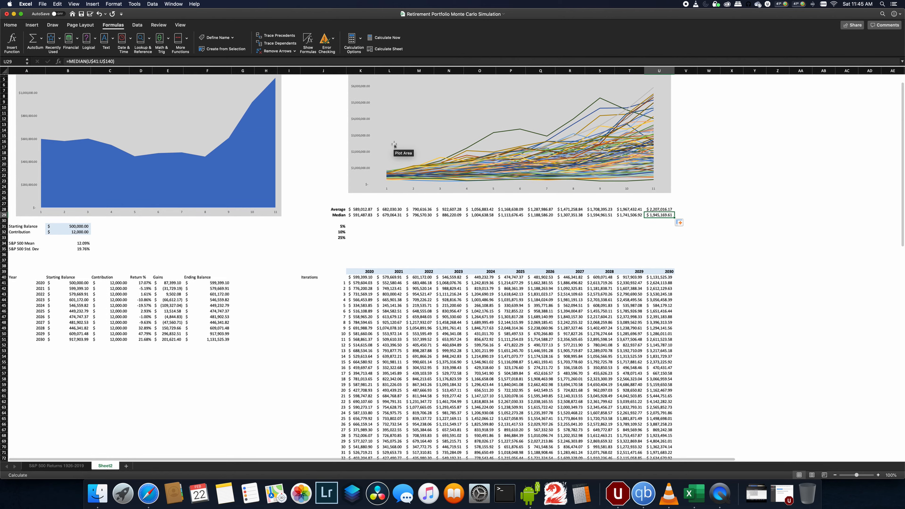
pyautogui.scroll(2, 298, 231)
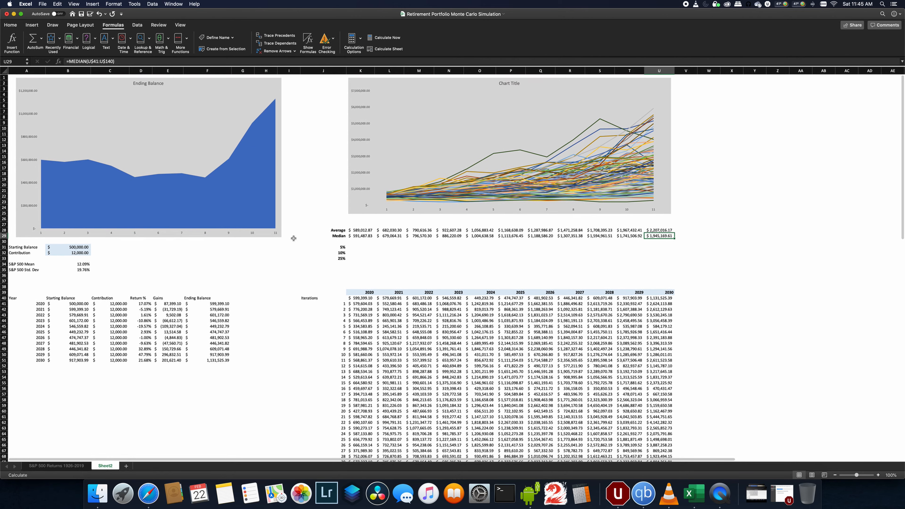
pyautogui.click(242, 208)
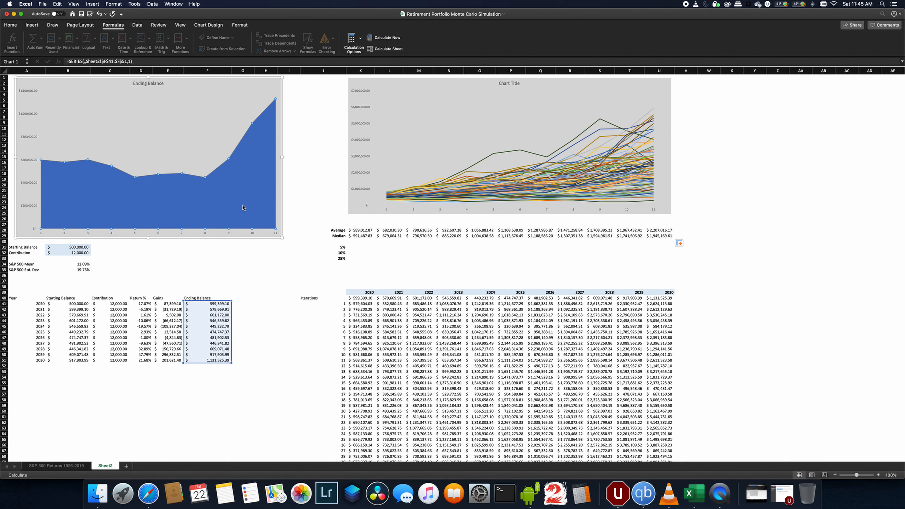
pyautogui.rightClick(242, 208)
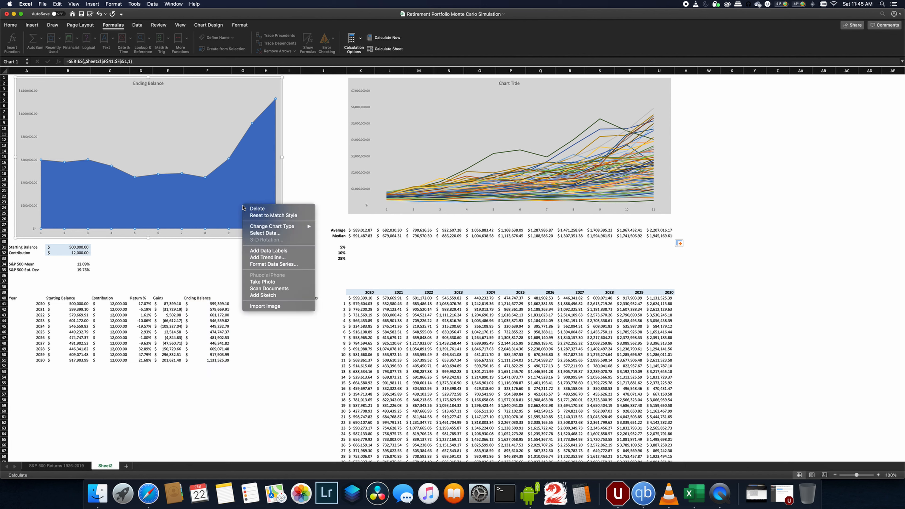
pyautogui.click(264, 233)
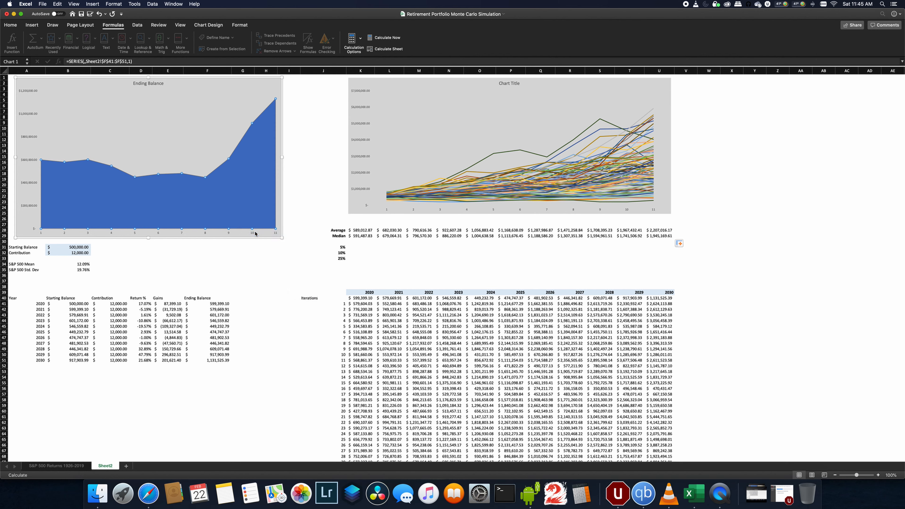
pyautogui.click(532, 168)
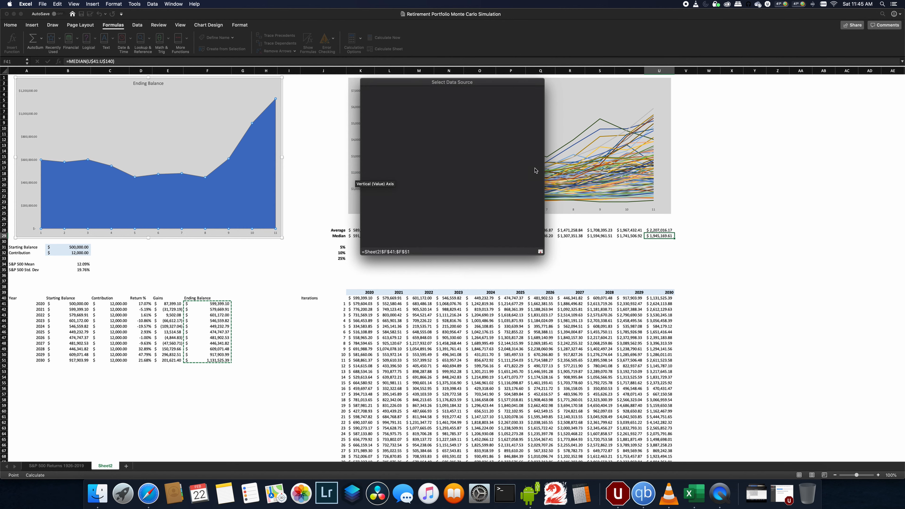
pyautogui.moveTo(360, 235); pyautogui.dragTo(662, 236)
pyautogui.press('Return')
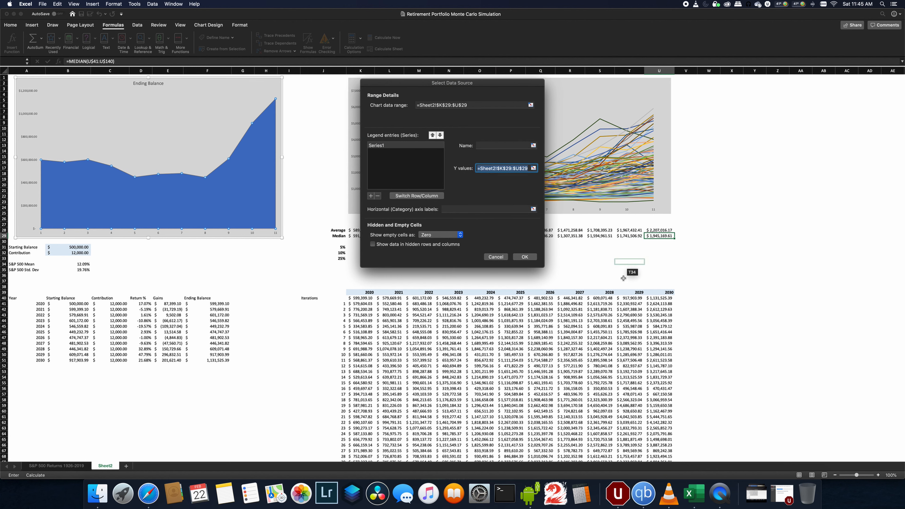
pyautogui.click(532, 209)
pyautogui.moveTo(363, 293); pyautogui.dragTo(666, 295)
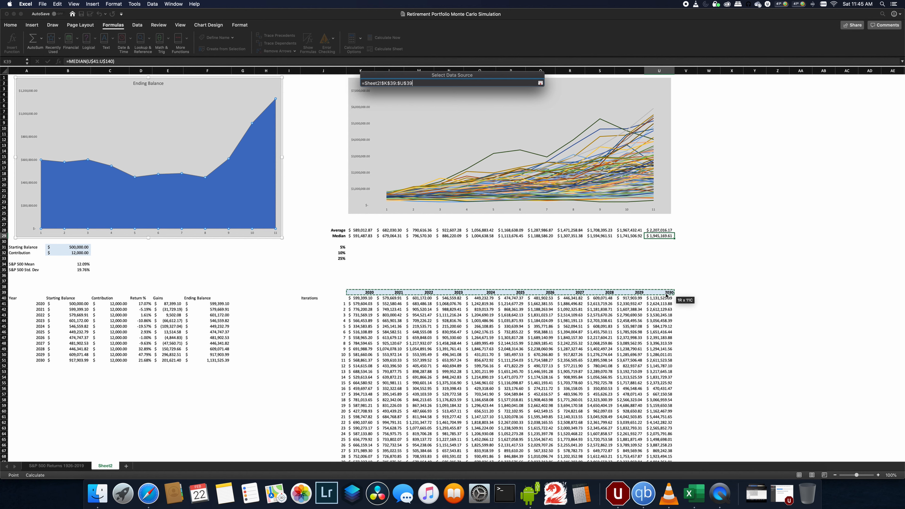
pyautogui.press('Return')
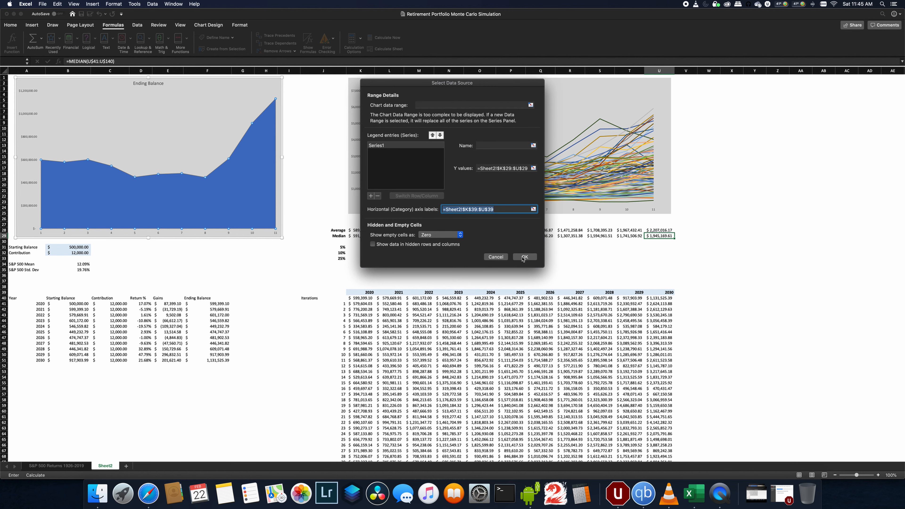
pyautogui.click(523, 257)
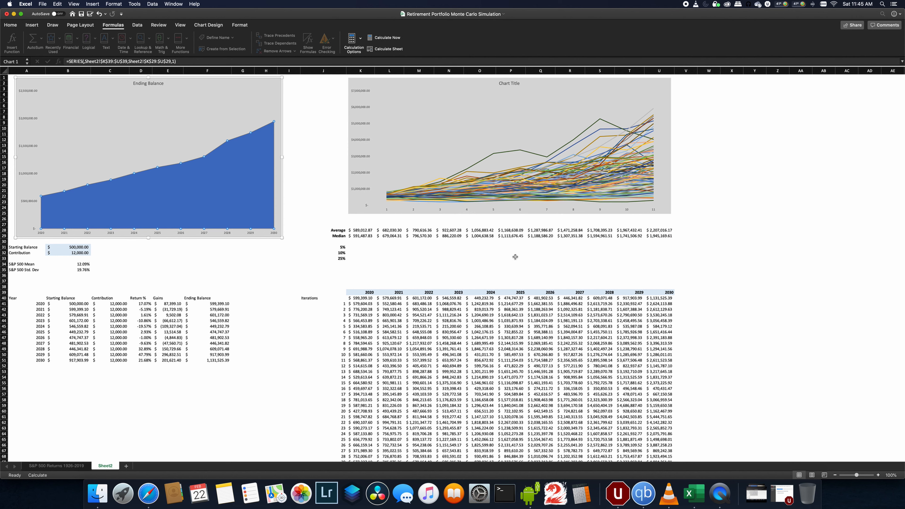
# - Recalculate the sheet several times to generate fresh simulated iterations
pyautogui.click(266, 258)
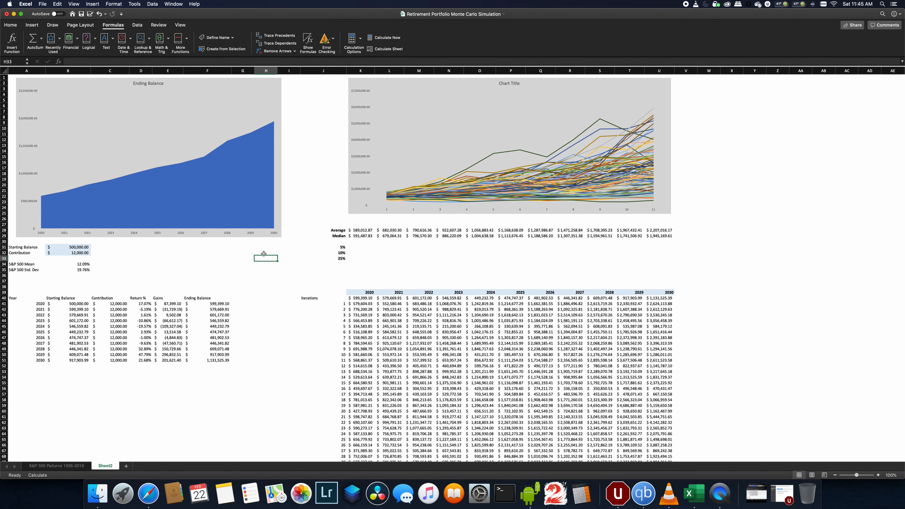
pyautogui.click(388, 49)
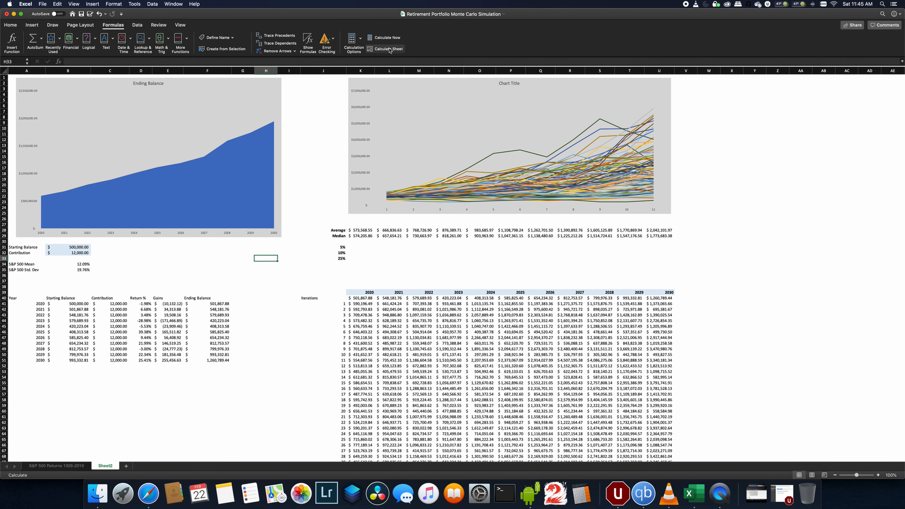
pyautogui.click(388, 49)
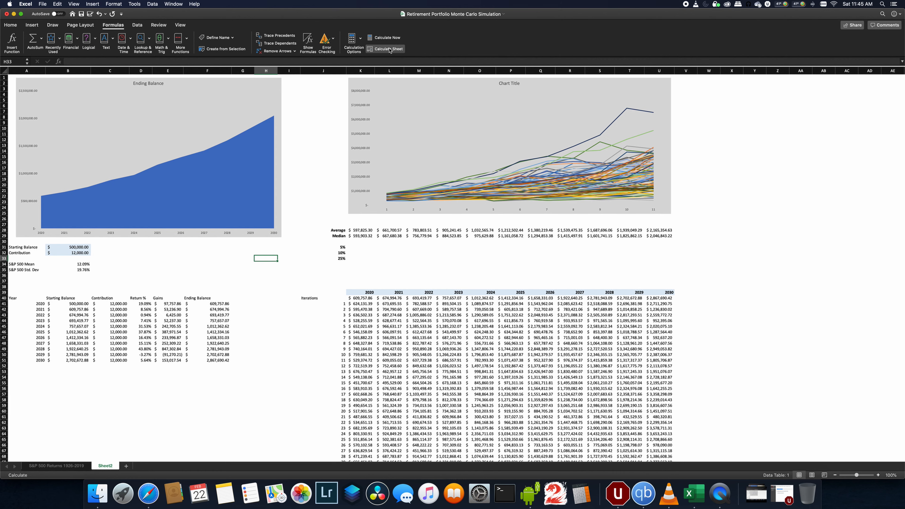
pyautogui.click(388, 49)
pyautogui.click(389, 48)
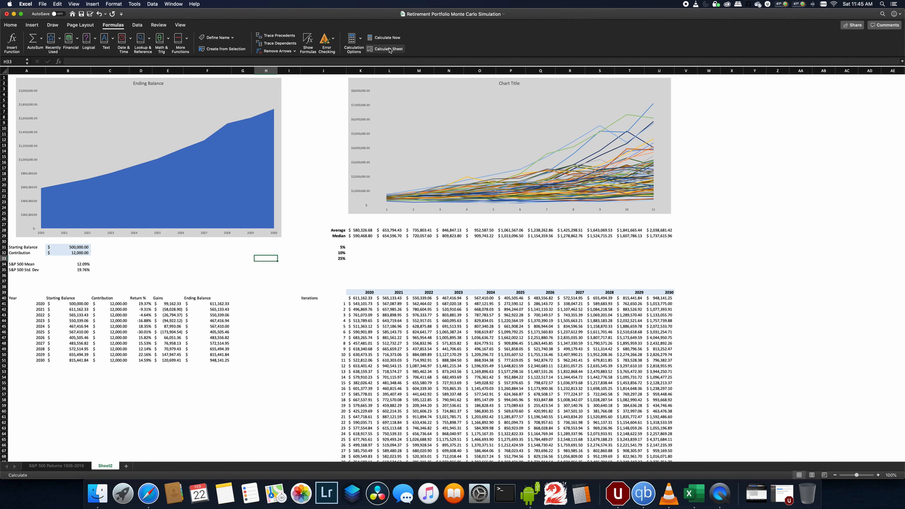
pyautogui.click(389, 49)
pyautogui.click(388, 49)
# - Retitle the Ending Balance chart as "Median Ending Balance"
pyautogui.click(135, 83)
pyautogui.click(134, 84)
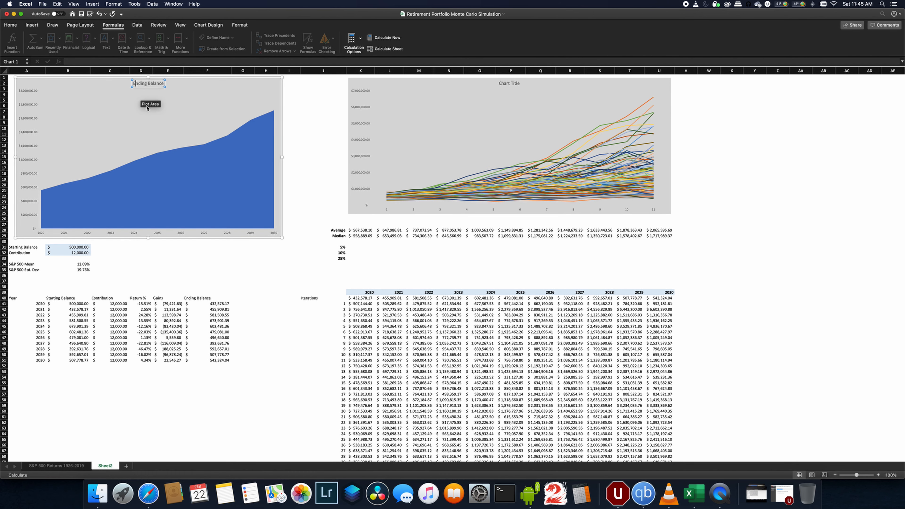
pyautogui.write('Median')
pyautogui.click(293, 157)
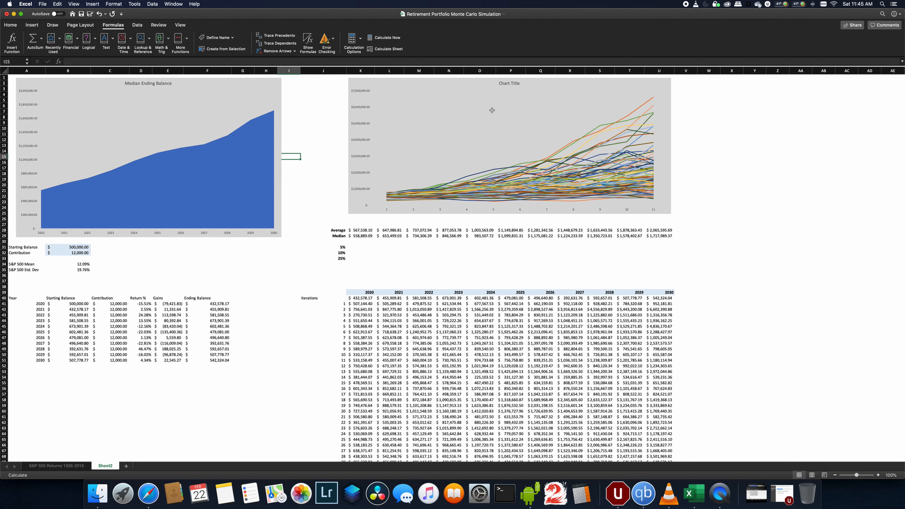
# - Retitle the second chart as "Monte Carlo Iteration Distribution"
pyautogui.click(500, 83)
pyautogui.doubleClick(503, 83)
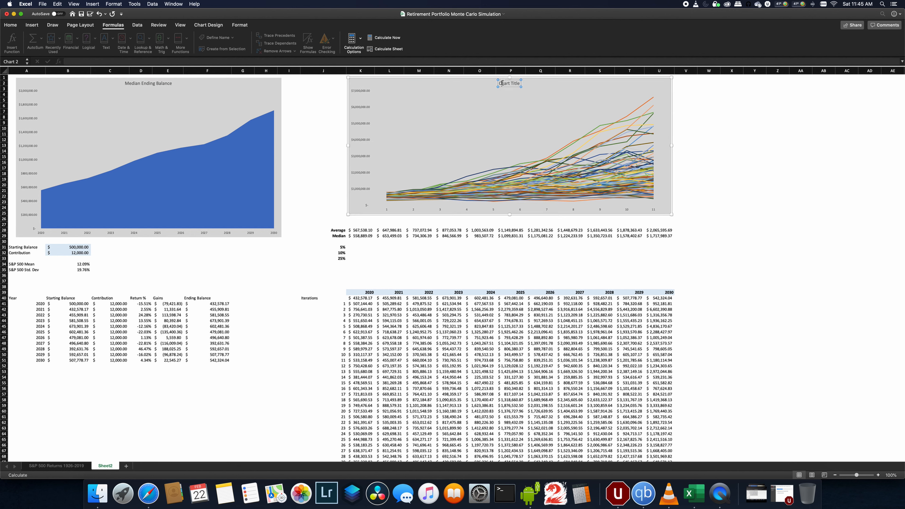
pyautogui.press('super+a')
pyautogui.write('Monte Carlo Distribution')
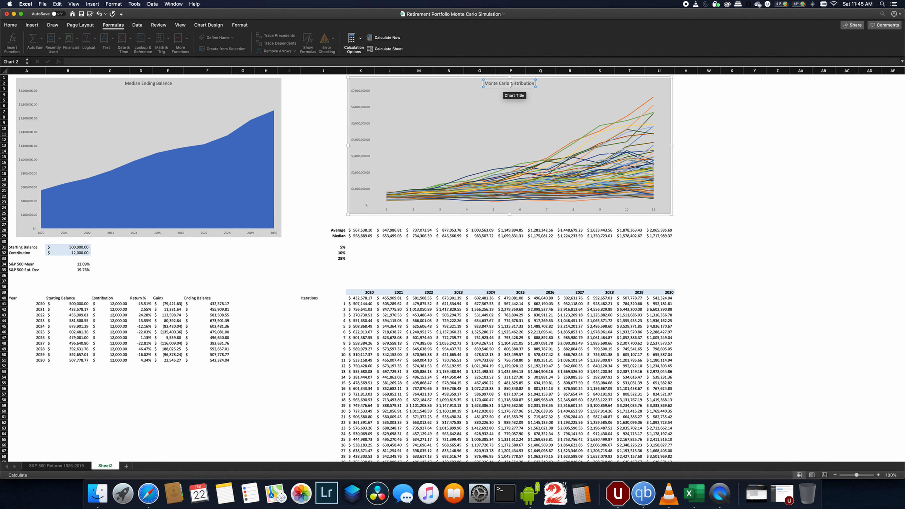
pyautogui.click(511, 84)
pyautogui.write('Iteration')
pyautogui.press('Return')
pyautogui.press('BackSpace')
pyautogui.click(697, 117)
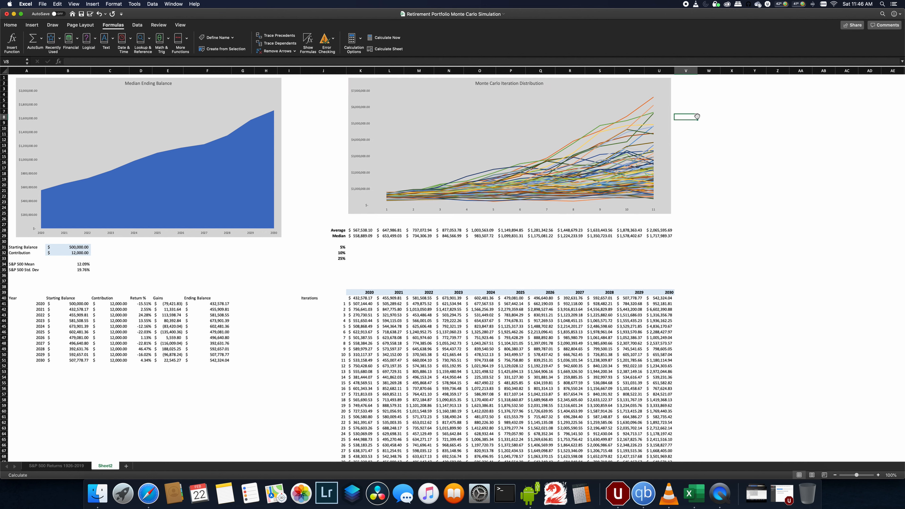
# - Recalculate the sheet repeatedly while watching the 2030 median balance, the charts and the 2020 median formula
pyautogui.click(661, 235)
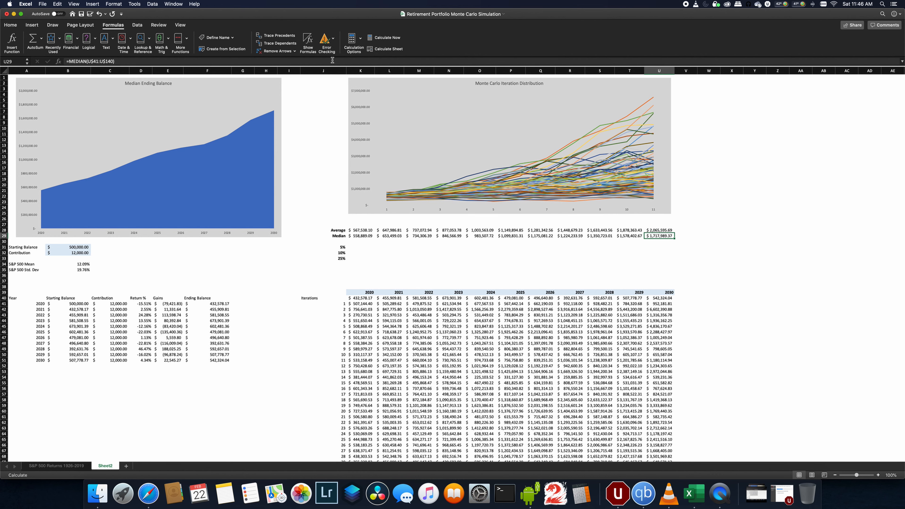
pyautogui.click(379, 50)
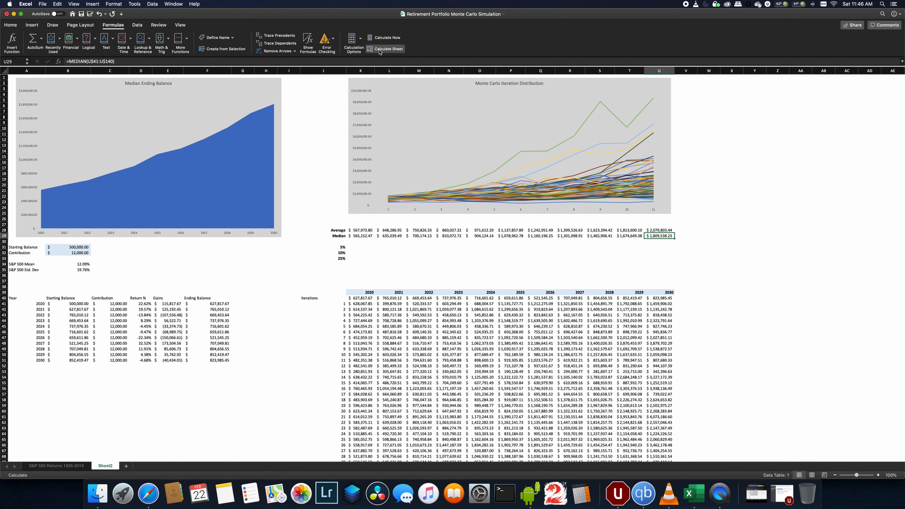
pyautogui.click(380, 51)
pyautogui.click(380, 51)
pyautogui.click(380, 51)
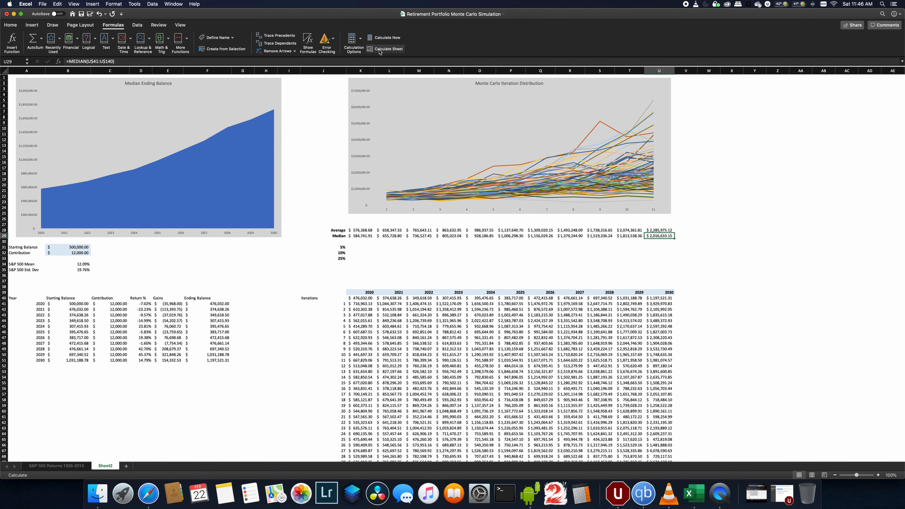
pyautogui.click(380, 52)
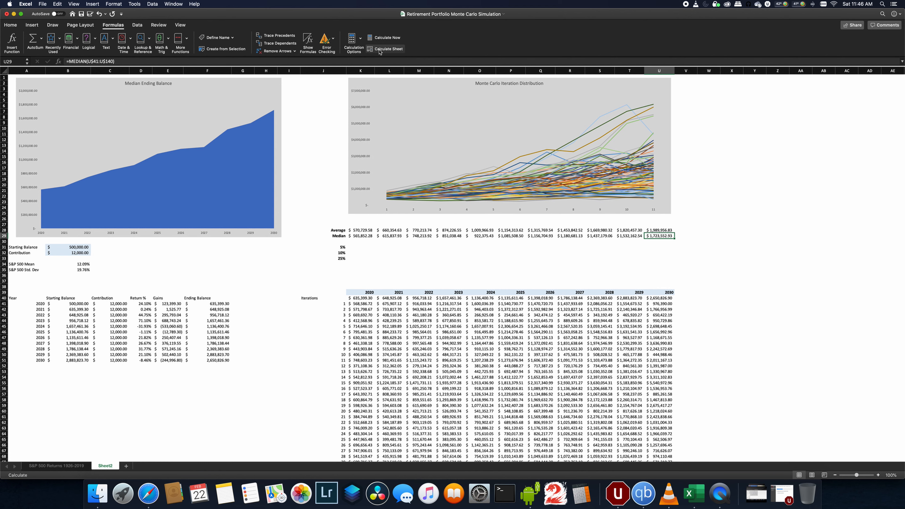
pyautogui.click(379, 52)
pyautogui.click(380, 51)
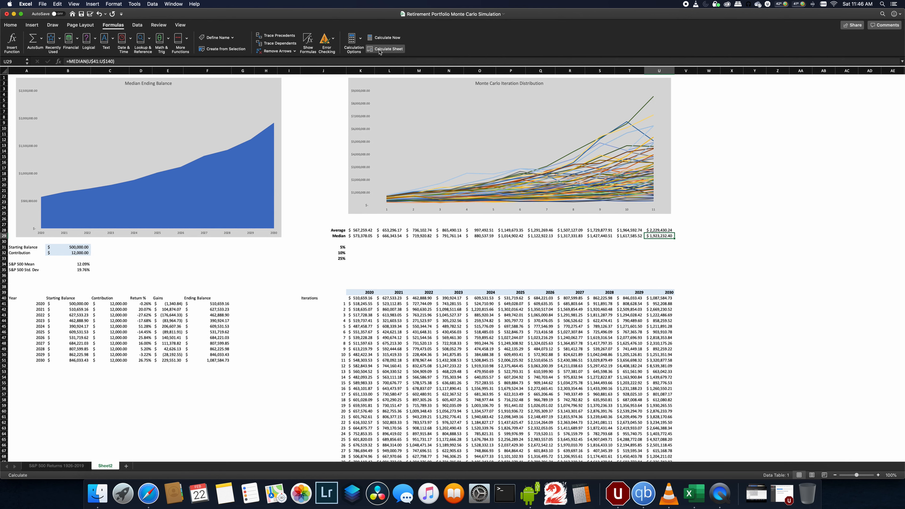
pyautogui.click(380, 52)
pyautogui.click(379, 52)
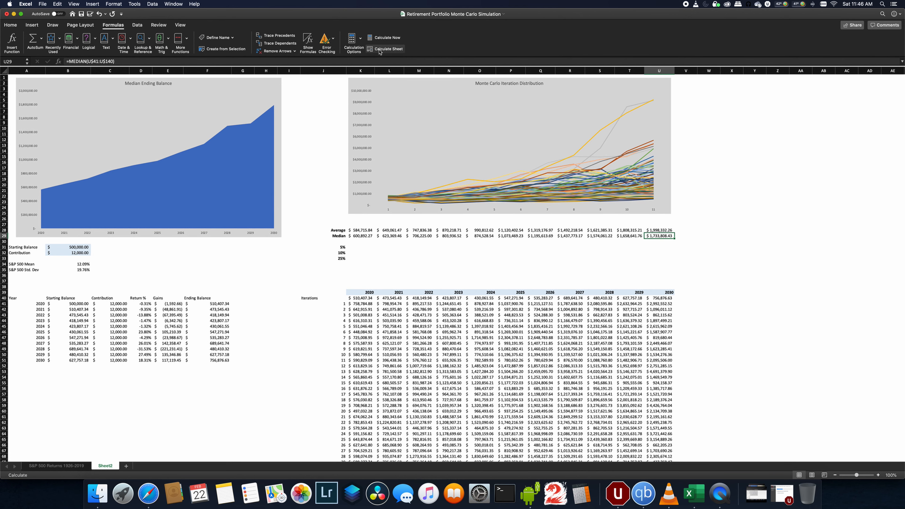
pyautogui.click(380, 51)
pyautogui.click(380, 51)
pyautogui.click(379, 51)
pyautogui.click(379, 51)
pyautogui.click(379, 52)
pyautogui.click(380, 52)
pyautogui.click(379, 52)
pyautogui.click(380, 52)
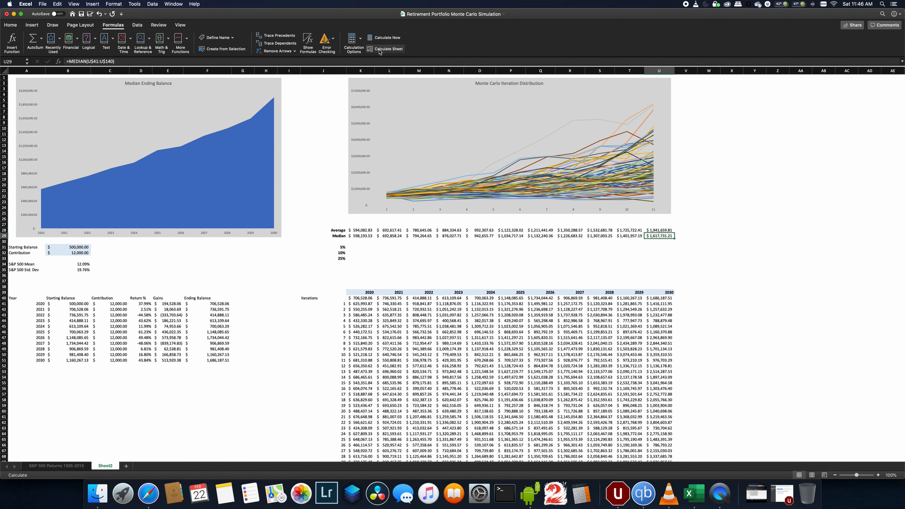
pyautogui.click(380, 51)
pyautogui.click(380, 51)
pyautogui.click(380, 51)
pyautogui.click(380, 52)
pyautogui.click(380, 52)
pyautogui.click(380, 52)
pyautogui.click(380, 52)
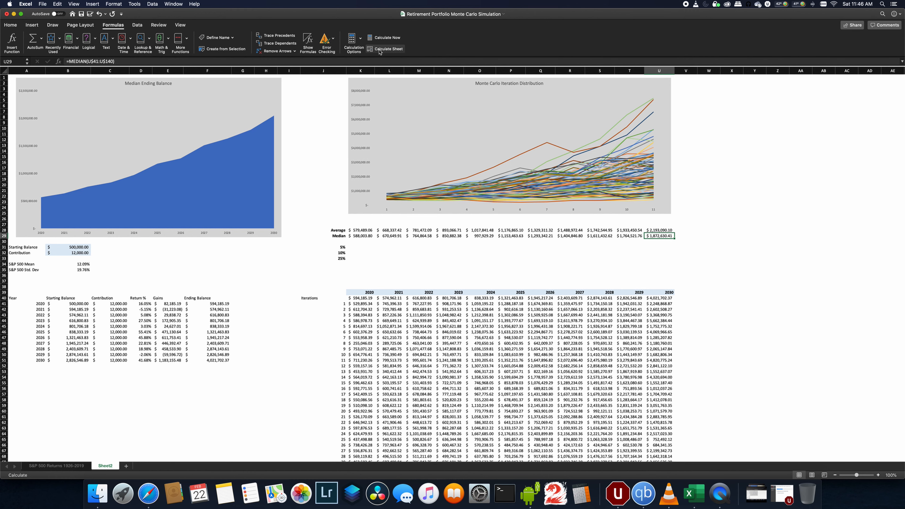
pyautogui.click(380, 51)
pyautogui.click(380, 51)
pyautogui.click(380, 51)
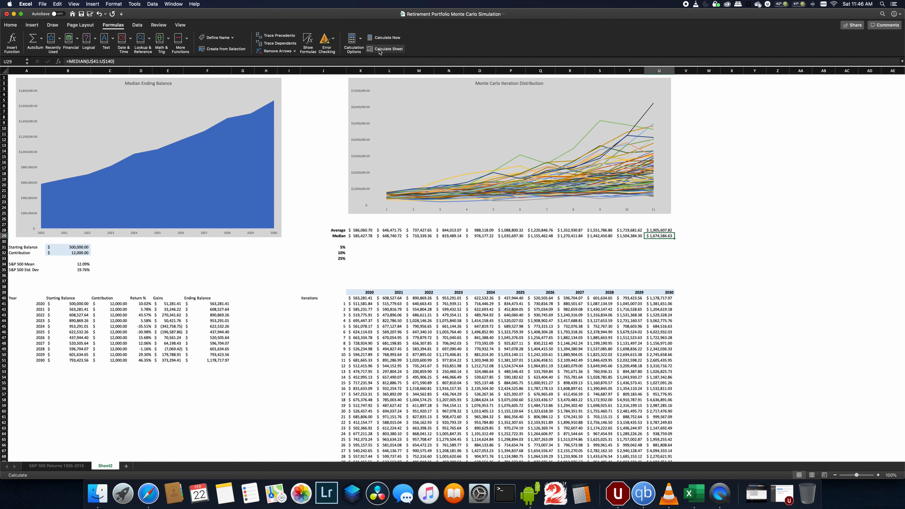
pyautogui.click(379, 51)
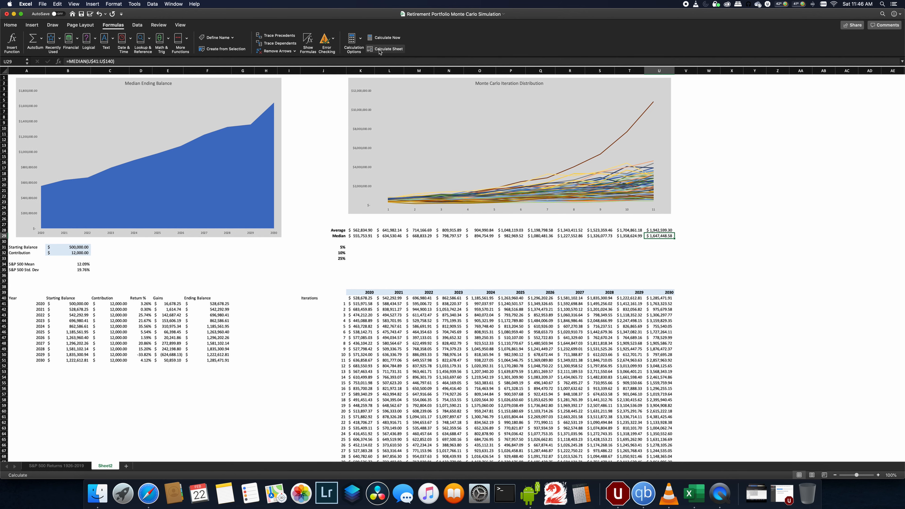
pyautogui.click(379, 52)
pyautogui.click(380, 51)
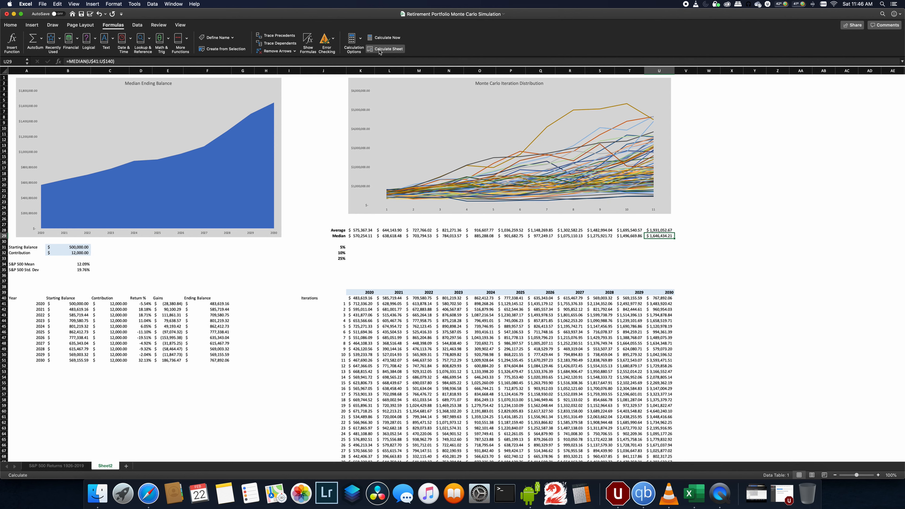
pyautogui.click(380, 52)
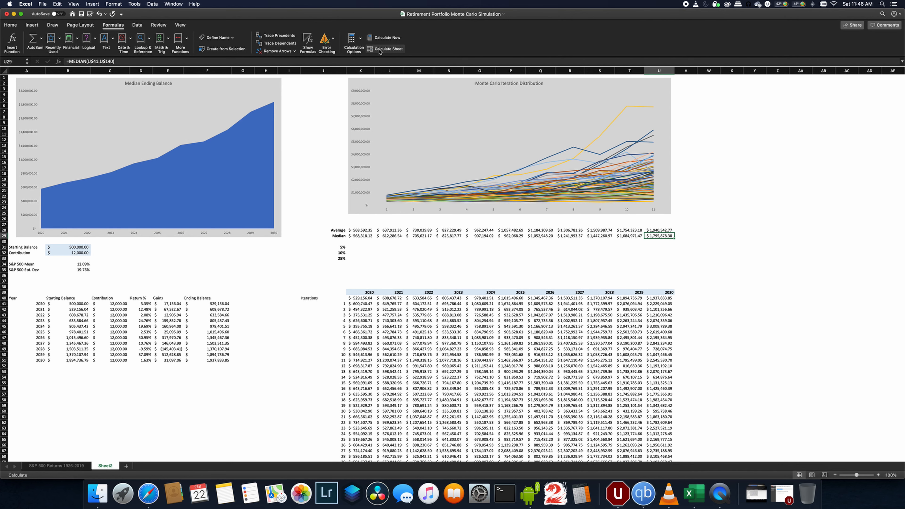
pyautogui.click(379, 51)
pyautogui.click(380, 51)
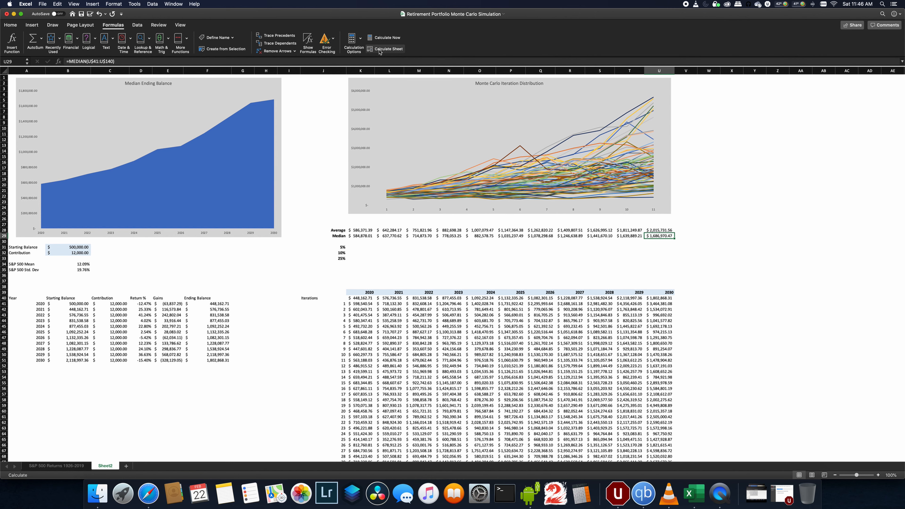
pyautogui.click(379, 52)
pyautogui.click(380, 52)
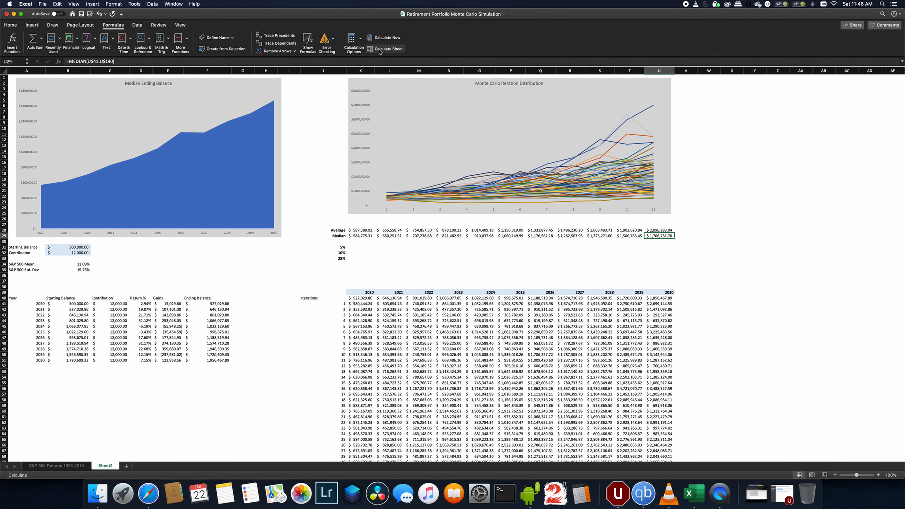
pyautogui.click(380, 51)
pyautogui.click(380, 52)
pyautogui.click(379, 52)
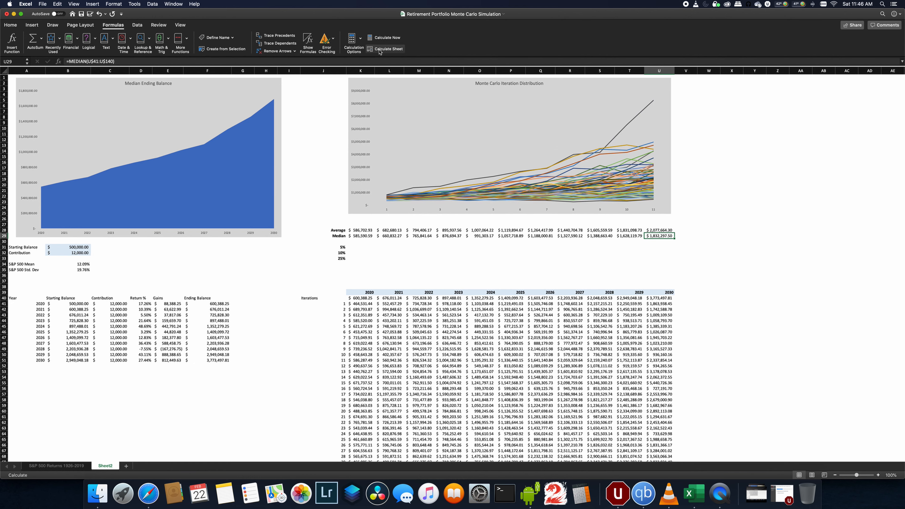
pyautogui.click(379, 52)
pyautogui.click(380, 52)
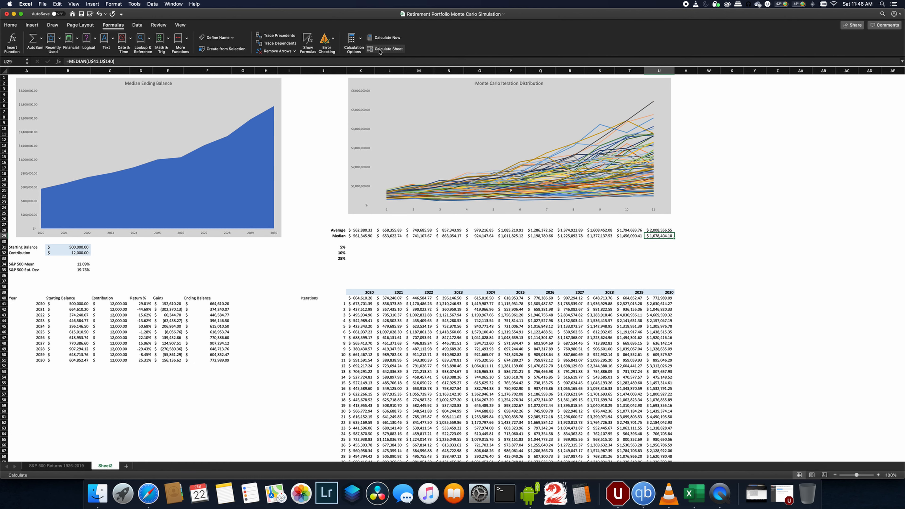
pyautogui.click(380, 51)
pyautogui.click(380, 51)
pyautogui.click(379, 52)
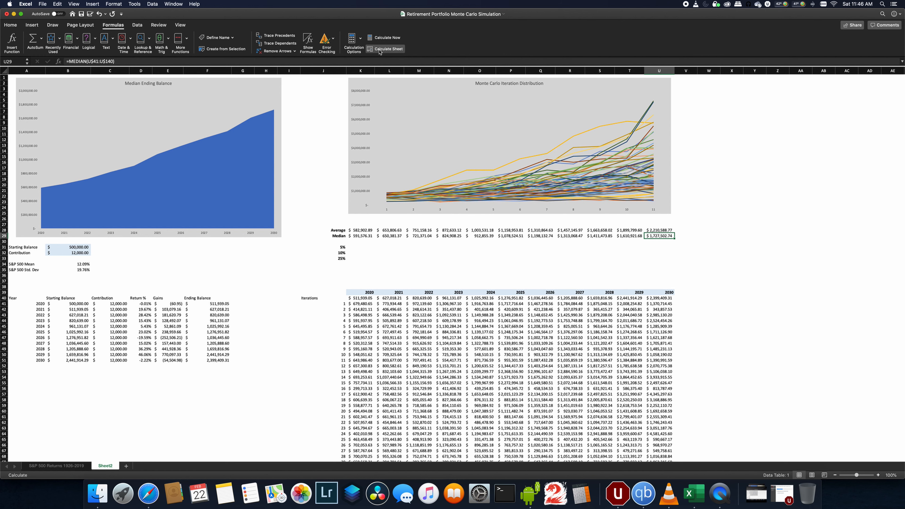
pyautogui.click(379, 52)
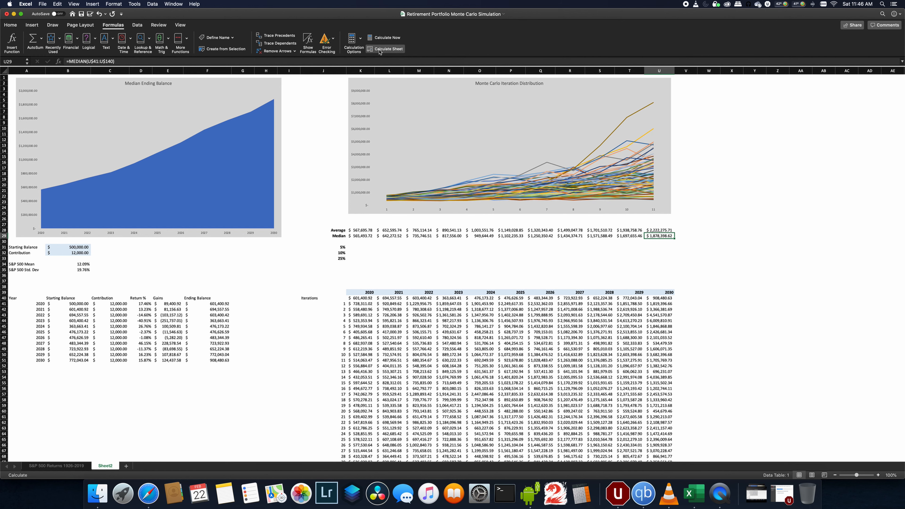
pyautogui.click(380, 52)
pyautogui.click(380, 52)
pyautogui.click(380, 52)
pyautogui.click(380, 51)
pyautogui.click(379, 51)
pyautogui.click(380, 51)
pyautogui.click(380, 52)
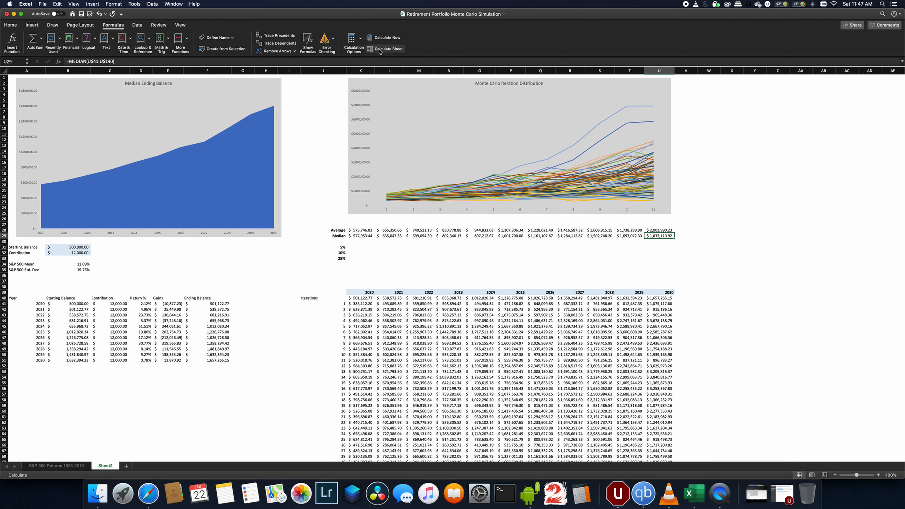
pyautogui.click(380, 51)
pyautogui.click(380, 51)
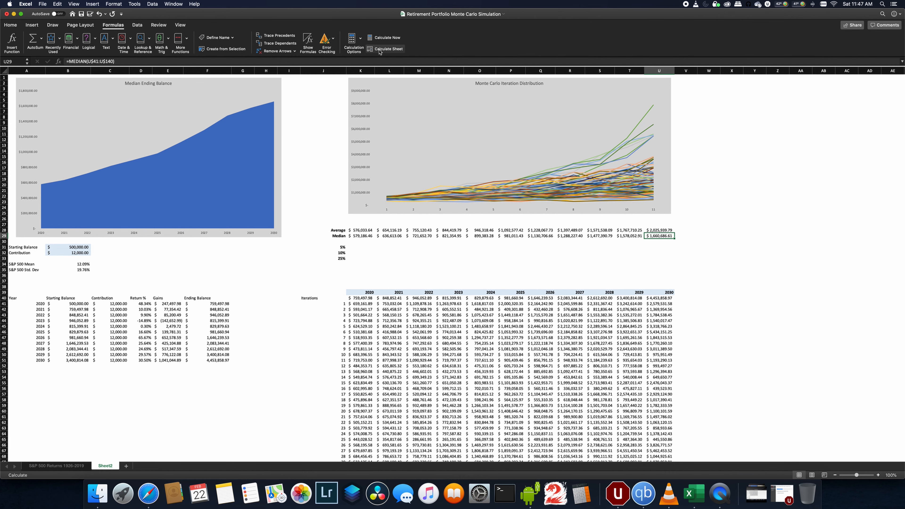
pyautogui.click(380, 52)
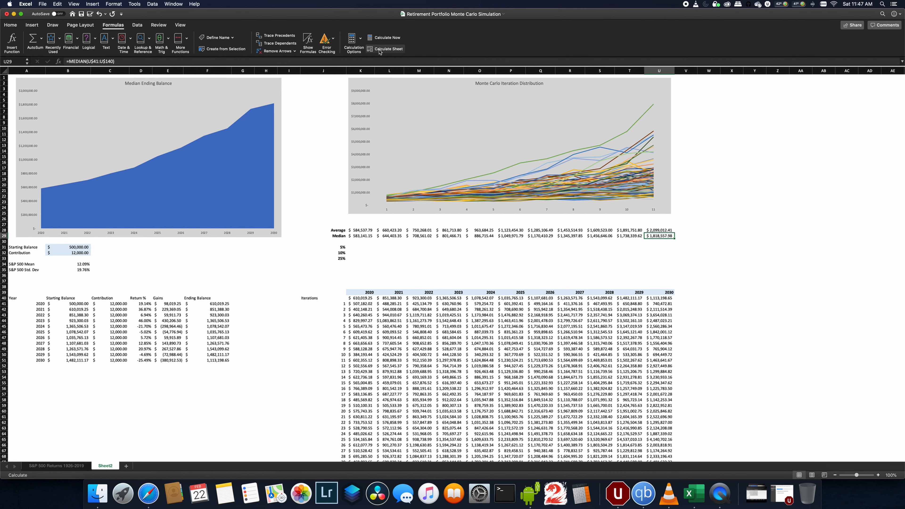
pyautogui.click(379, 52)
pyautogui.click(379, 51)
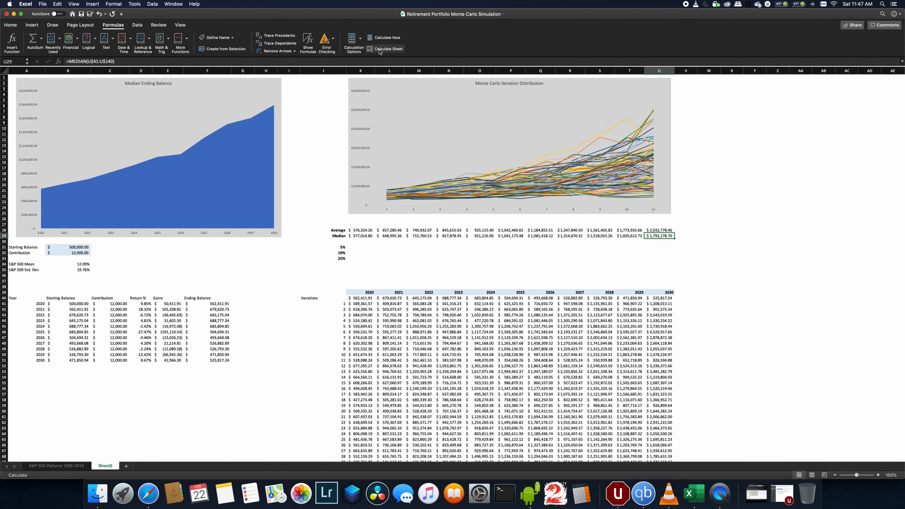
pyautogui.click(380, 51)
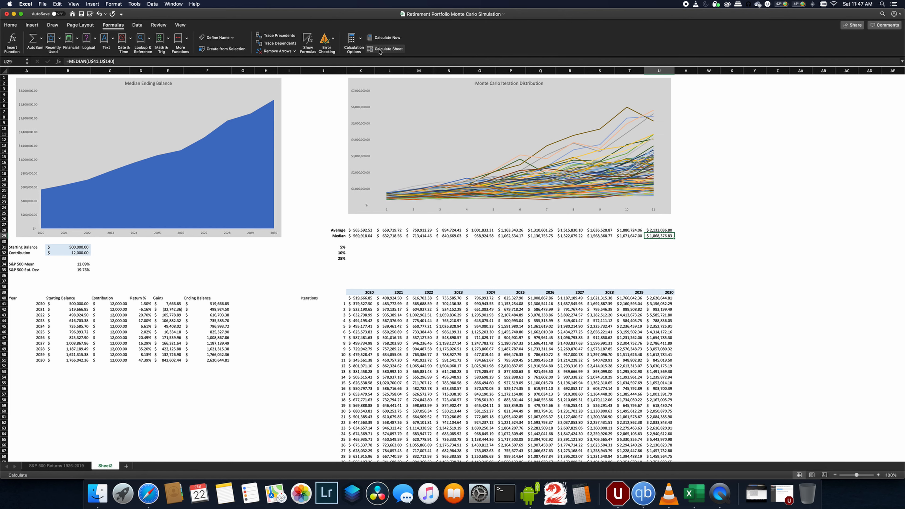
pyautogui.click(380, 52)
pyautogui.click(380, 52)
pyautogui.click(380, 52)
pyautogui.click(379, 51)
pyautogui.click(379, 51)
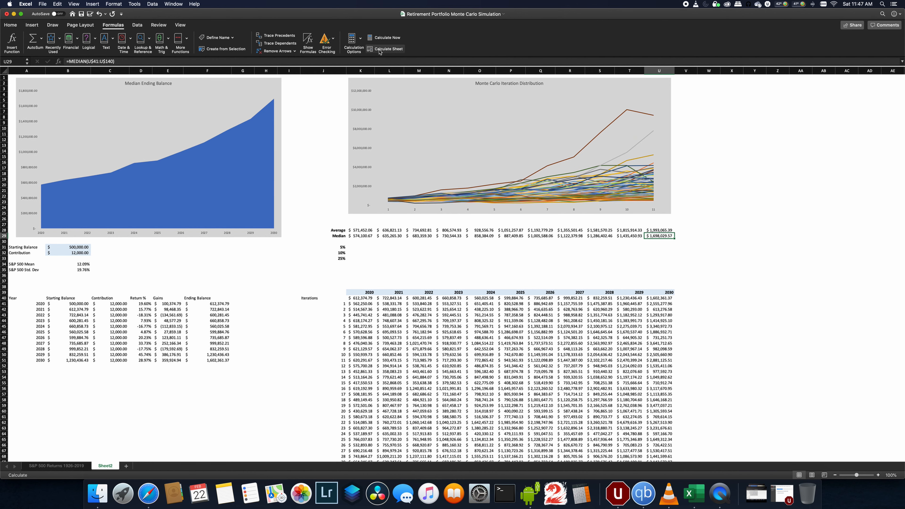
pyautogui.click(379, 51)
pyautogui.click(380, 51)
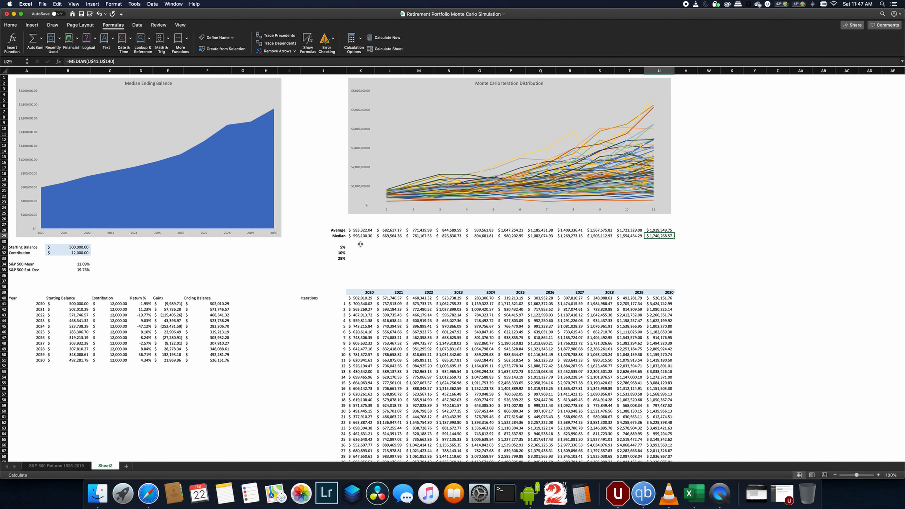
pyautogui.click(360, 237)
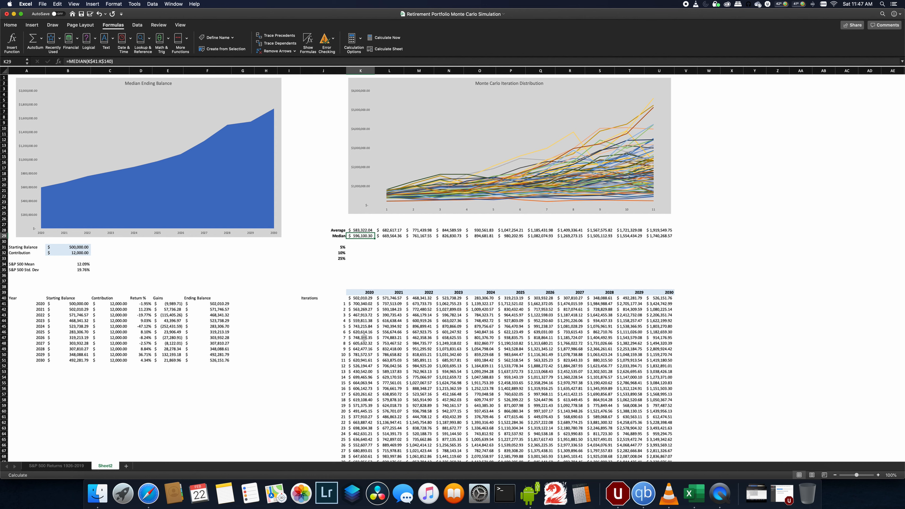
# - Copy the 2020 median formula into the 5% row cell below it
pyautogui.press('super+c')
pyautogui.press('Down')
pyautogui.press('Down')
pyautogui.press('super+v')
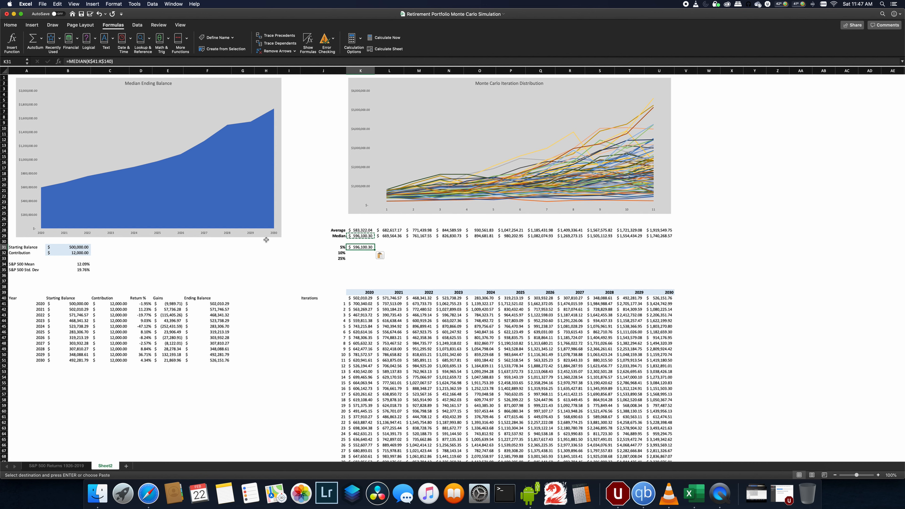
# - Change that copied formula to PERCENTILE.INC of the 2020 iterations, using the 5% label cell with a locked column as the percentile
pyautogui.click(85, 62)
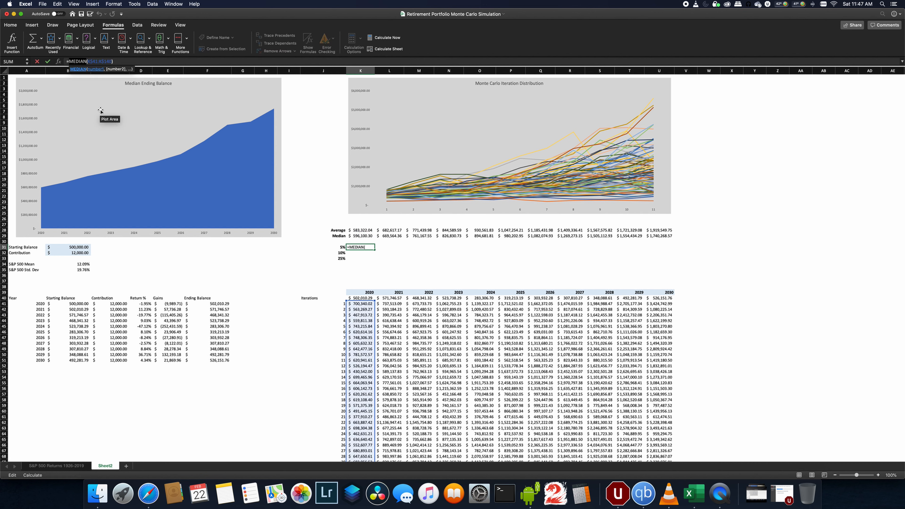
pyautogui.write('per')
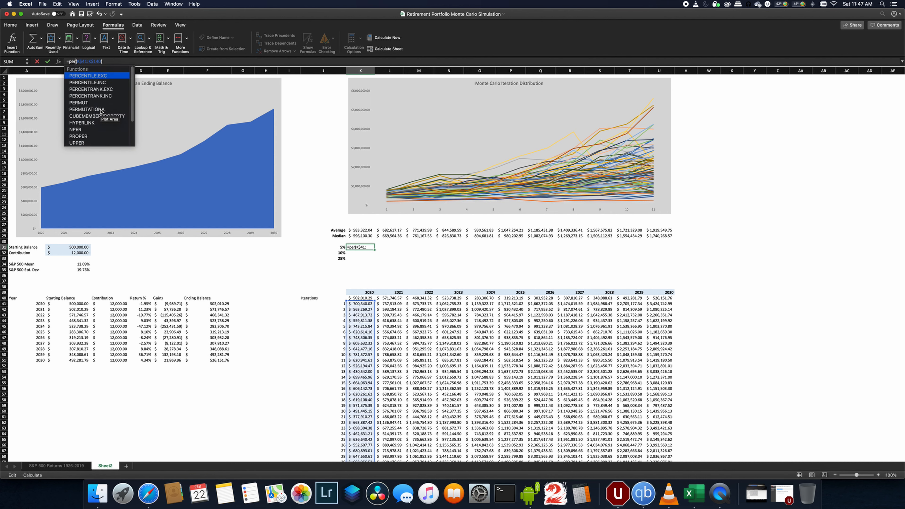
pyautogui.doubleClick(98, 83)
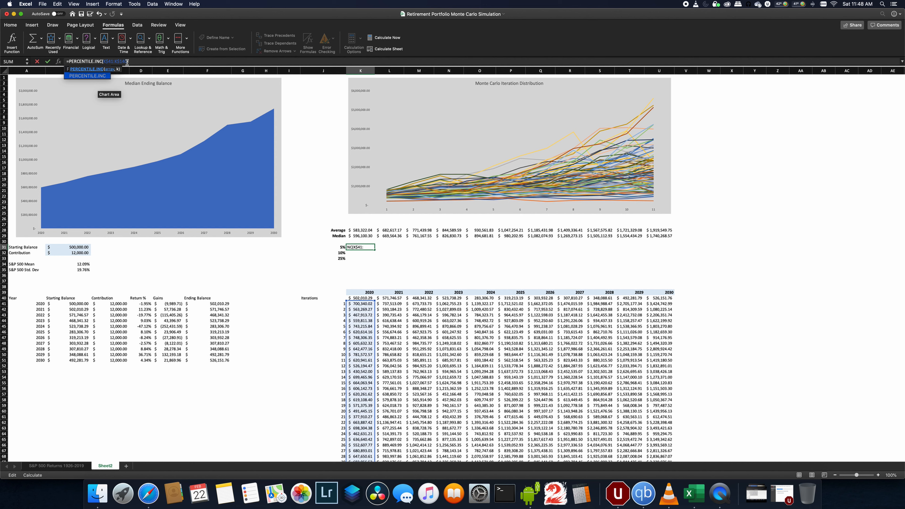
pyautogui.click(127, 62)
pyautogui.write(',')
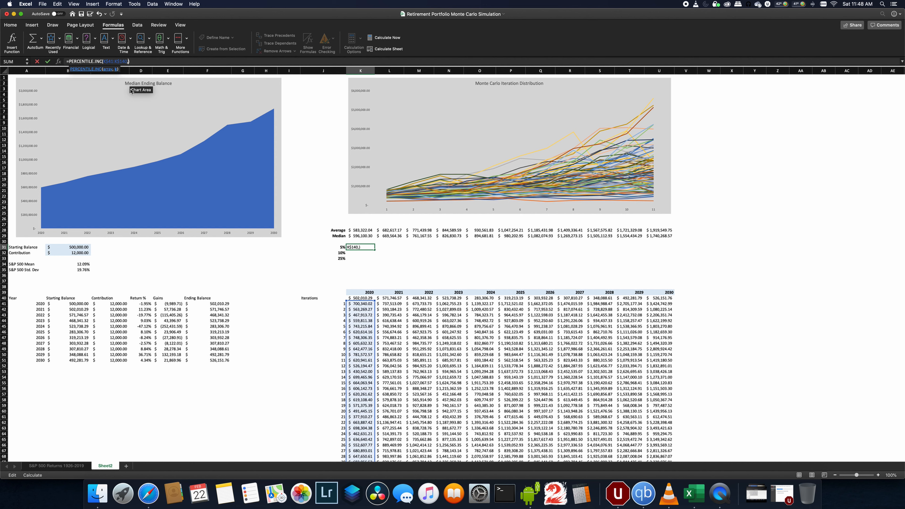
pyautogui.click(342, 247)
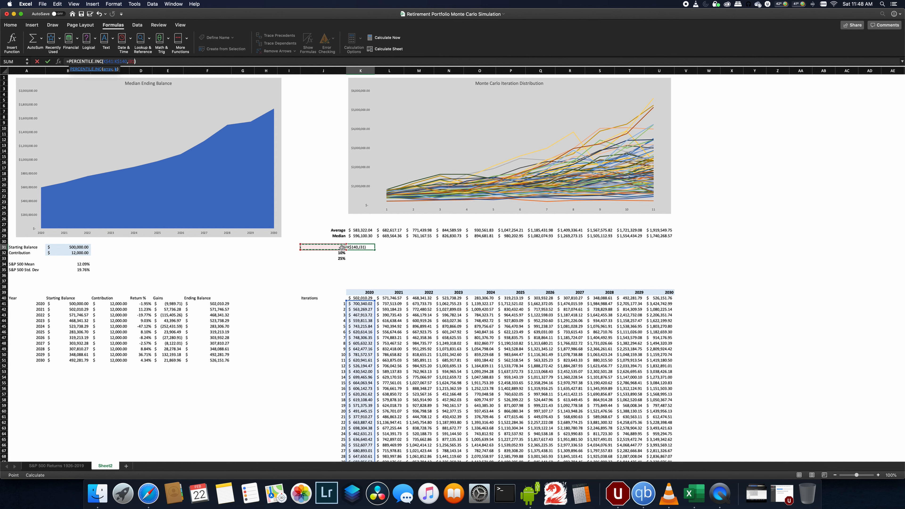
pyautogui.click(129, 62)
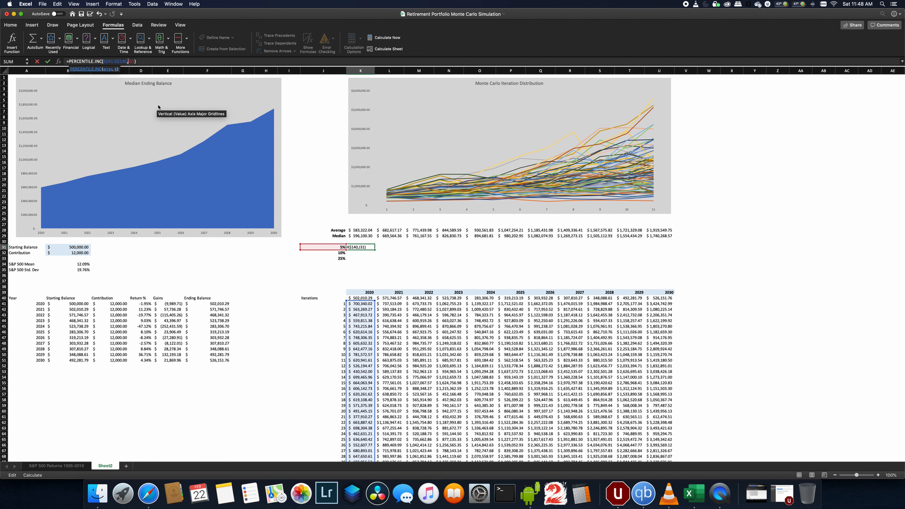
pyautogui.write('$')
pyautogui.press('Return')
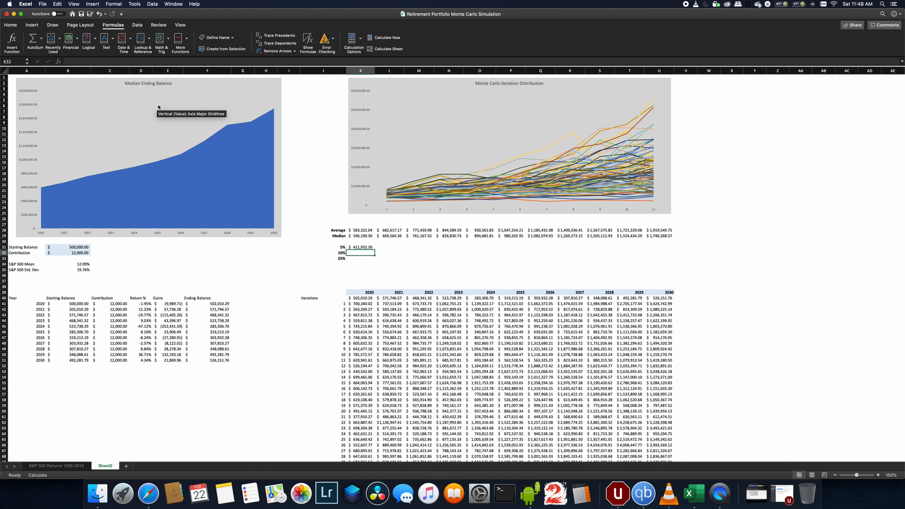
# - Copy the 5% percentile formula into the 10% and 25% rows for 2020
pyautogui.press('super+c')
pyautogui.press('Down')
pyautogui.press('super+v')
pyautogui.press('Down')
pyautogui.press('super+v')
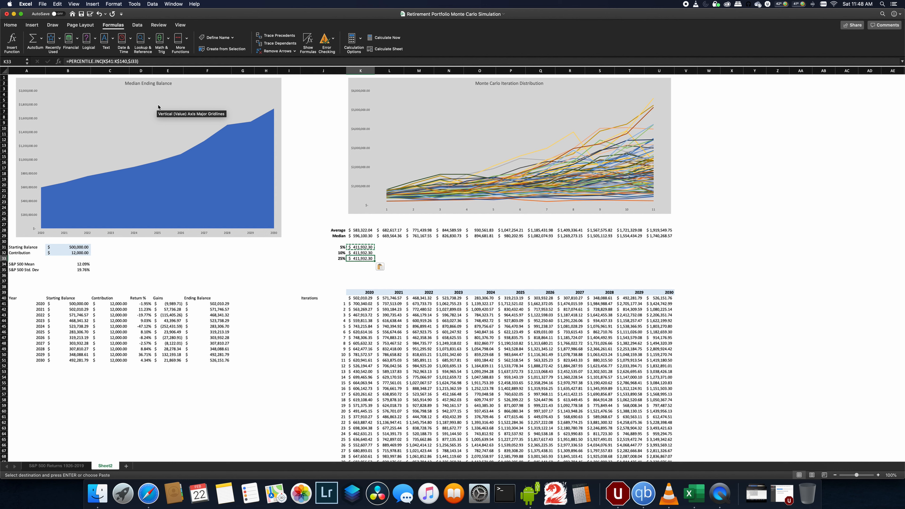
# - Fill the three 2020 percentile formulas across the columns through 2030
pyautogui.press('Left')
pyautogui.press('Right')
pyautogui.press('Up')
pyautogui.press('Up')
pyautogui.hotkey('shift', 'Down')
pyautogui.hotkey('shift', 'Down')
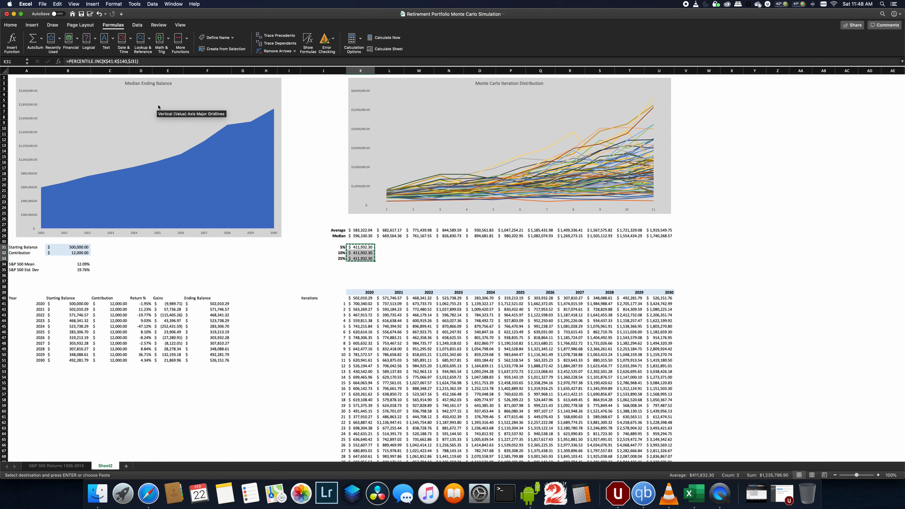
pyautogui.moveTo(375, 261); pyautogui.dragTo(660, 255)
pyautogui.click(632, 252)
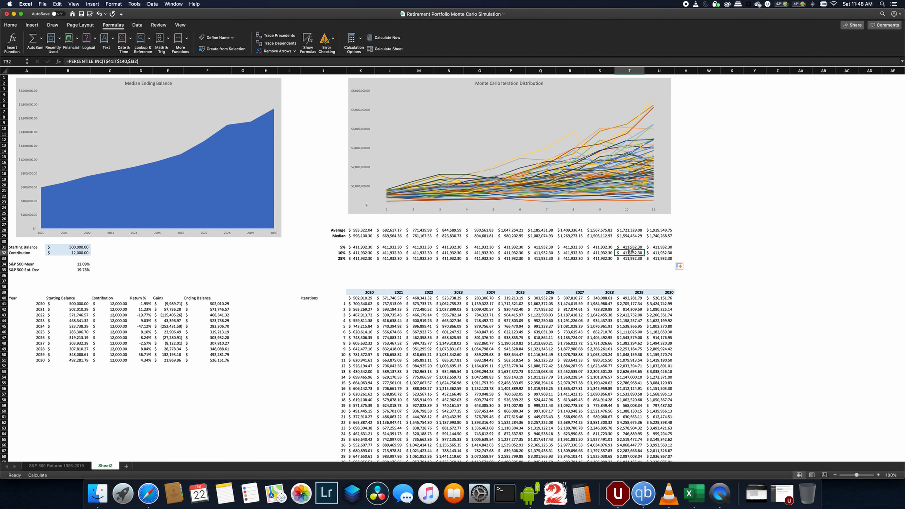
# - Recalculate the sheet several times to refresh the simulated iterations and percentile rows
pyautogui.click(388, 49)
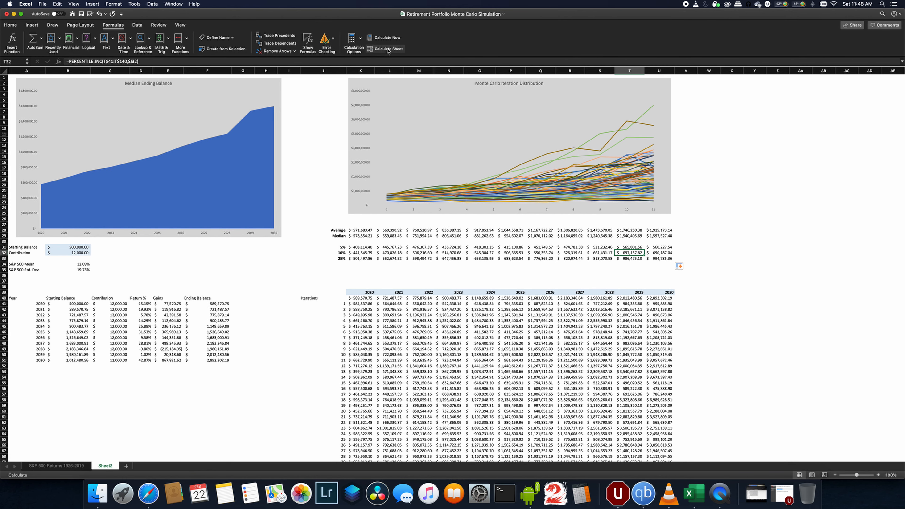
pyautogui.click(387, 49)
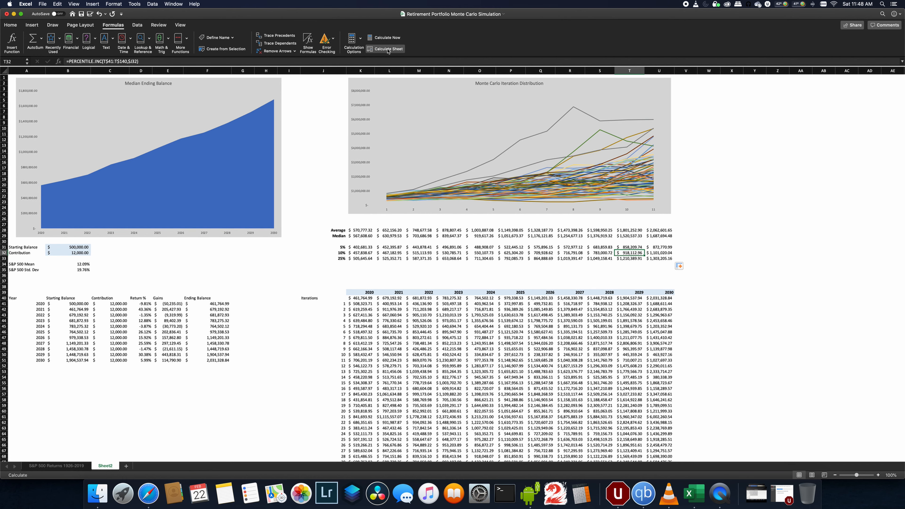
pyautogui.click(387, 49)
pyautogui.click(388, 49)
pyautogui.click(387, 50)
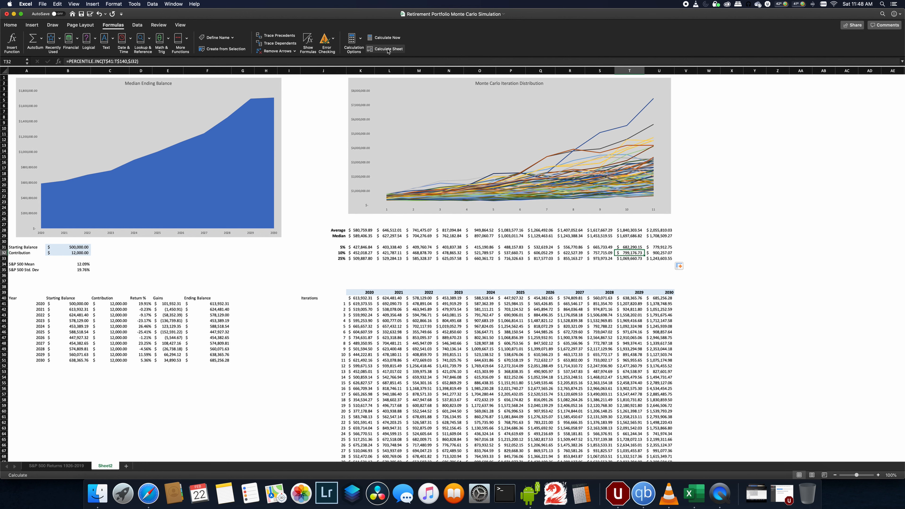
pyautogui.click(304, 269)
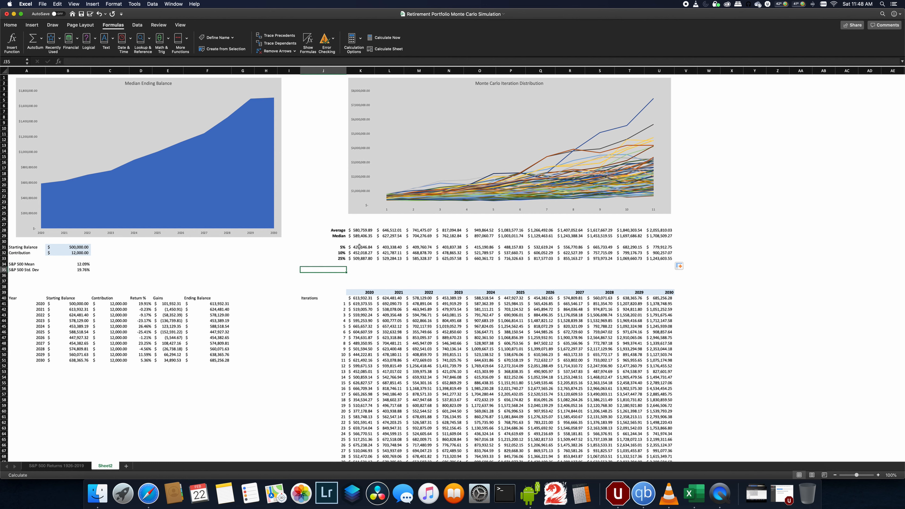
# - Inspect the percentile and median formulas in several year columns to check their references
pyautogui.moveTo(359, 246); pyautogui.dragTo(382, 248)
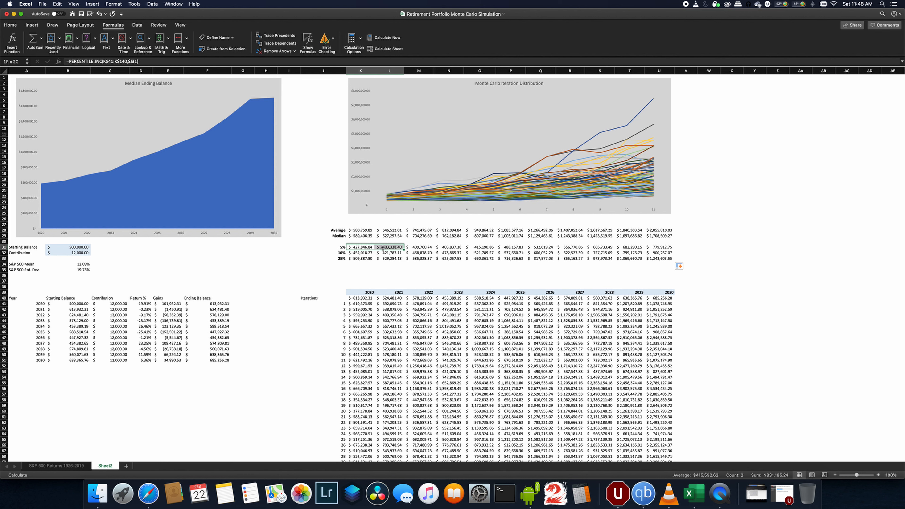
pyautogui.click(359, 247)
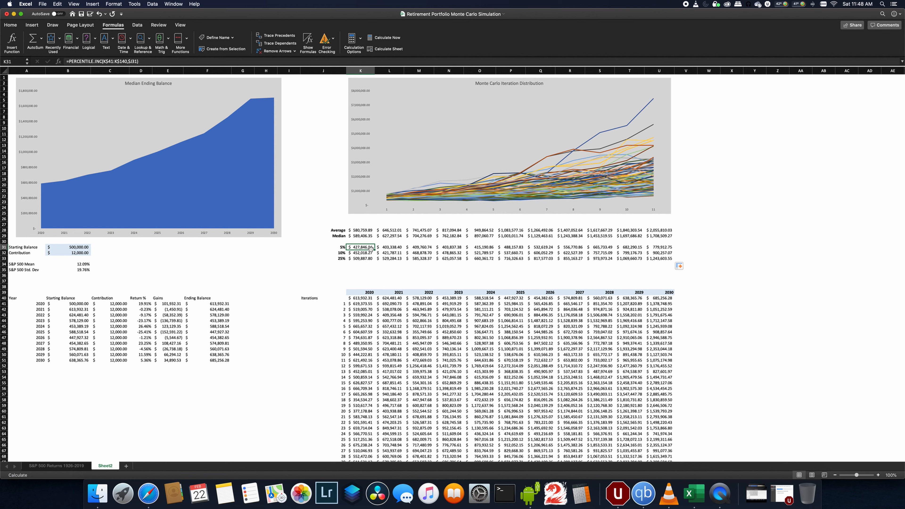
pyautogui.click(518, 249)
pyautogui.click(669, 249)
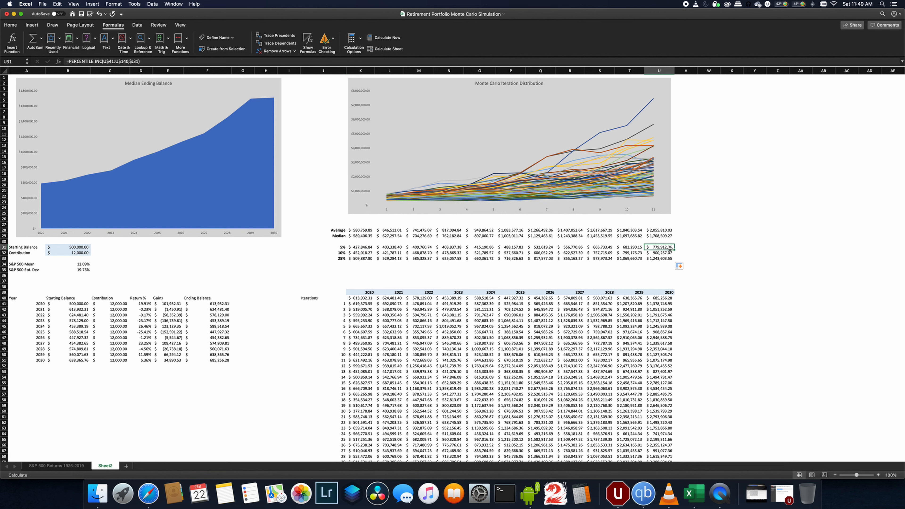
pyautogui.click(362, 253)
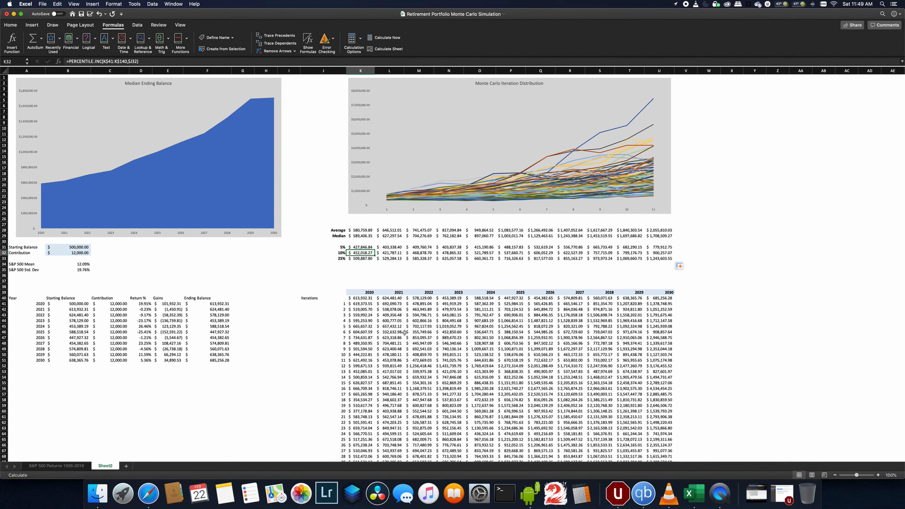
pyautogui.click(353, 257)
pyautogui.press('Up')
pyautogui.press('Up')
pyautogui.press('Right')
pyautogui.press('Right')
pyautogui.press('Right')
pyautogui.press('Right')
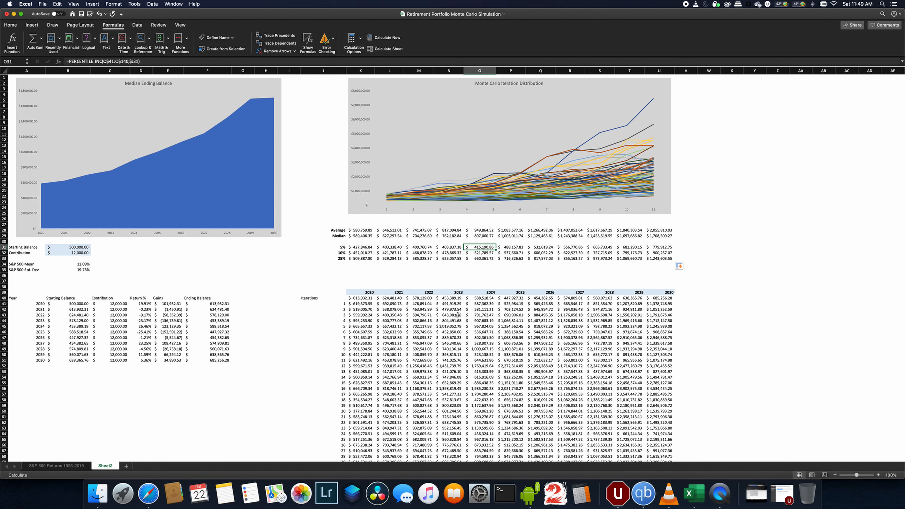
pyautogui.click(480, 253)
pyautogui.click(661, 253)
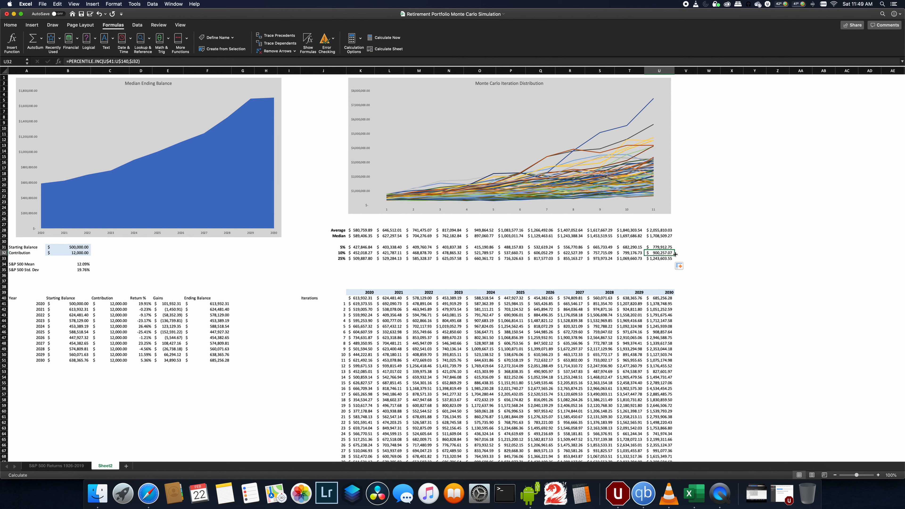
pyautogui.click(659, 260)
pyautogui.click(684, 234)
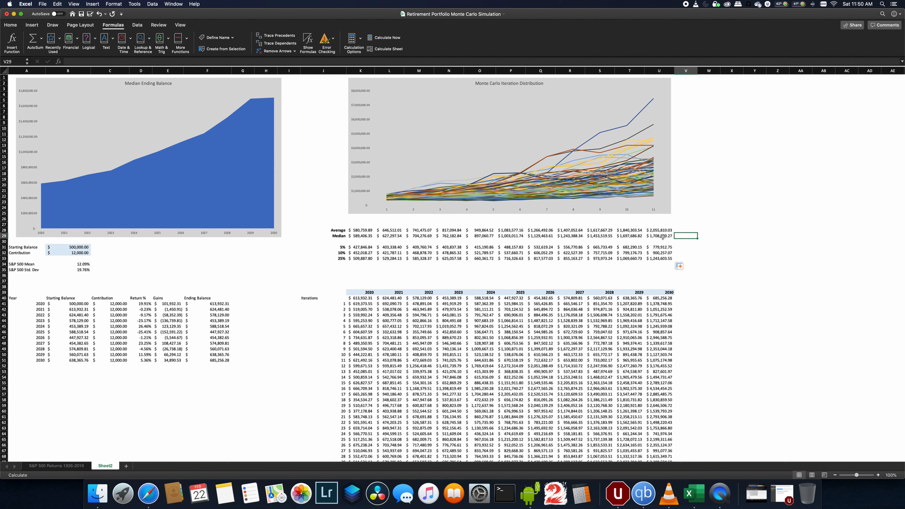
pyautogui.click(661, 236)
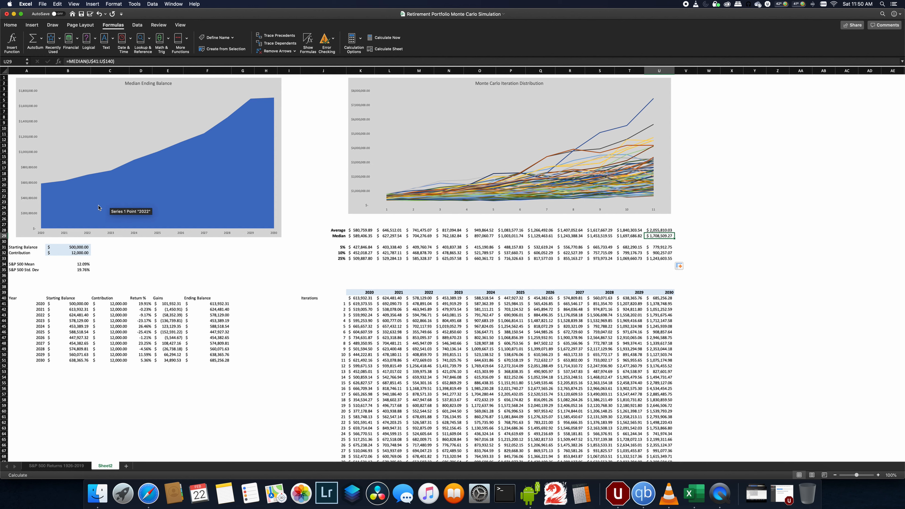
# - Add a second series to the Median Ending Balance chart using the 5% percentile row from 2020 to 2030
pyautogui.rightClick(151, 195)
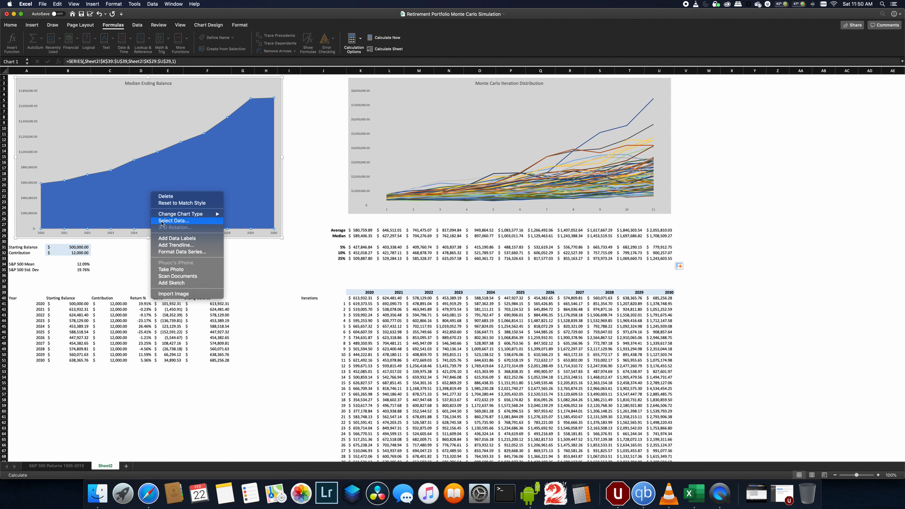
pyautogui.click(173, 221)
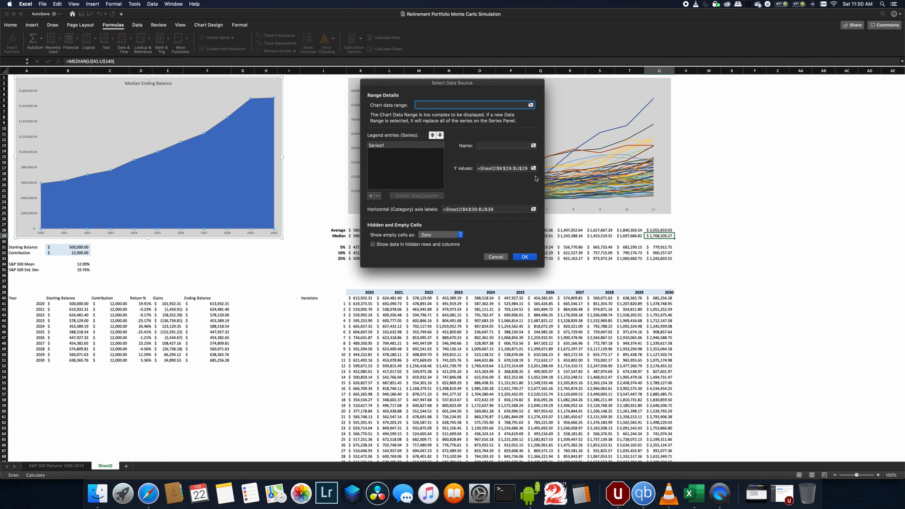
pyautogui.click(370, 196)
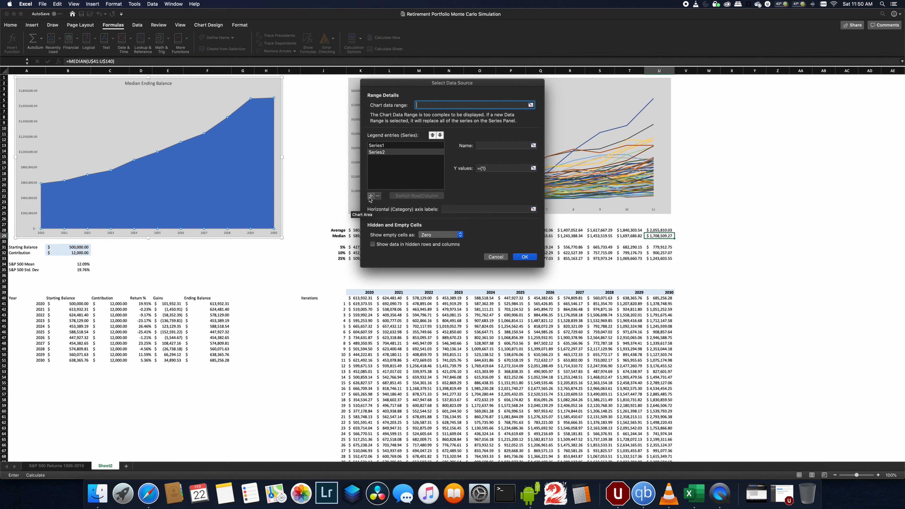
pyautogui.click(533, 168)
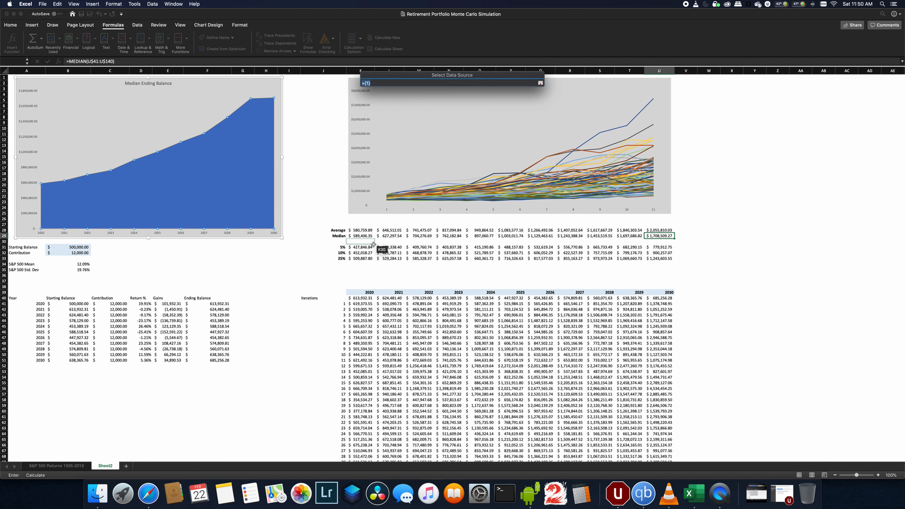
pyautogui.moveTo(372, 247); pyautogui.dragTo(669, 260)
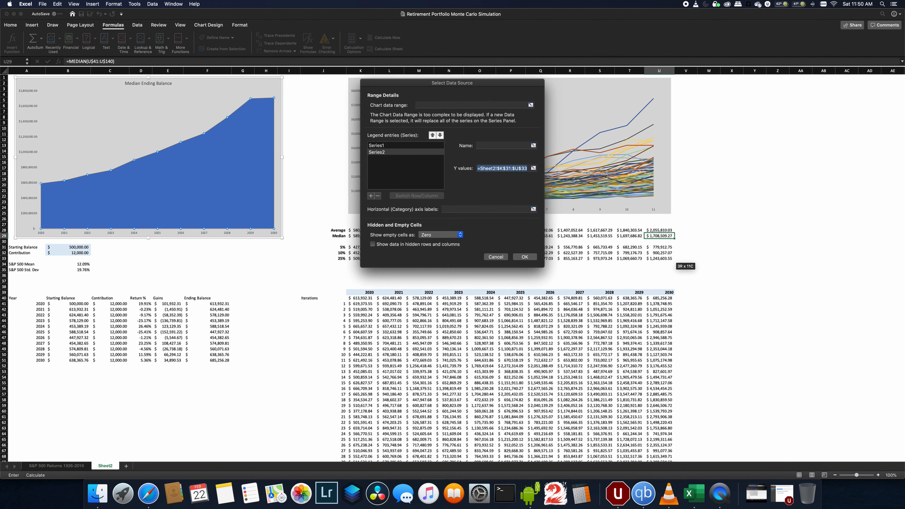
pyautogui.click(508, 146)
pyautogui.click(533, 168)
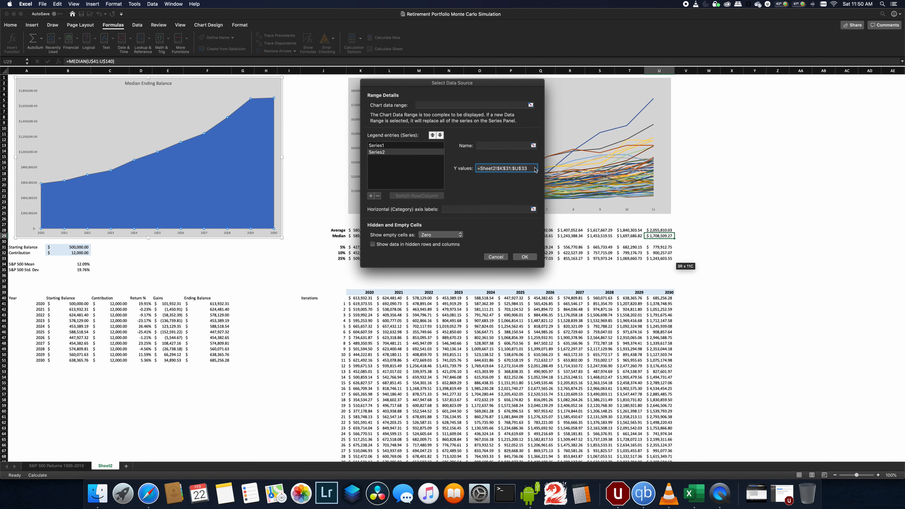
pyautogui.click(511, 147)
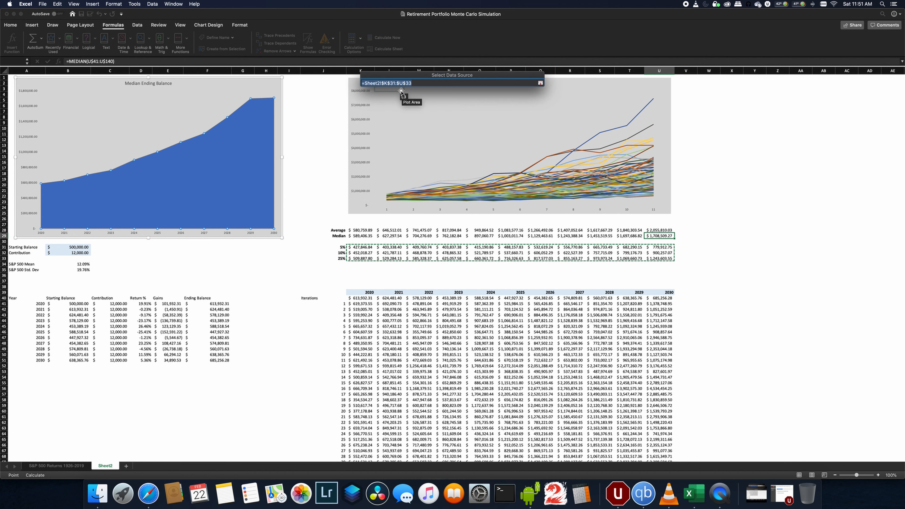
pyautogui.moveTo(363, 249); pyautogui.dragTo(657, 249)
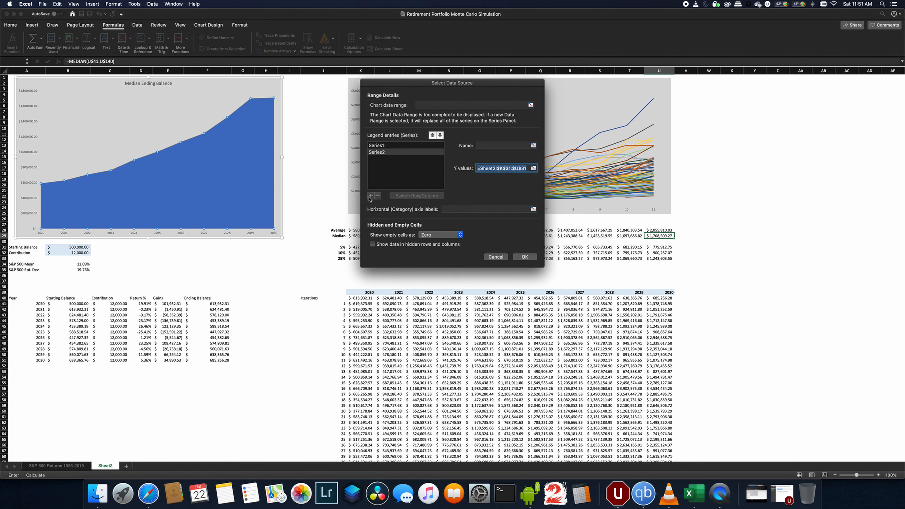
# - Add a third series to the Median Ending Balance chart using the 10% percentile row from 2020 to 2030
pyautogui.click(370, 195)
pyautogui.click(532, 168)
pyautogui.moveTo(362, 253); pyautogui.dragTo(658, 256)
pyautogui.press('Return')
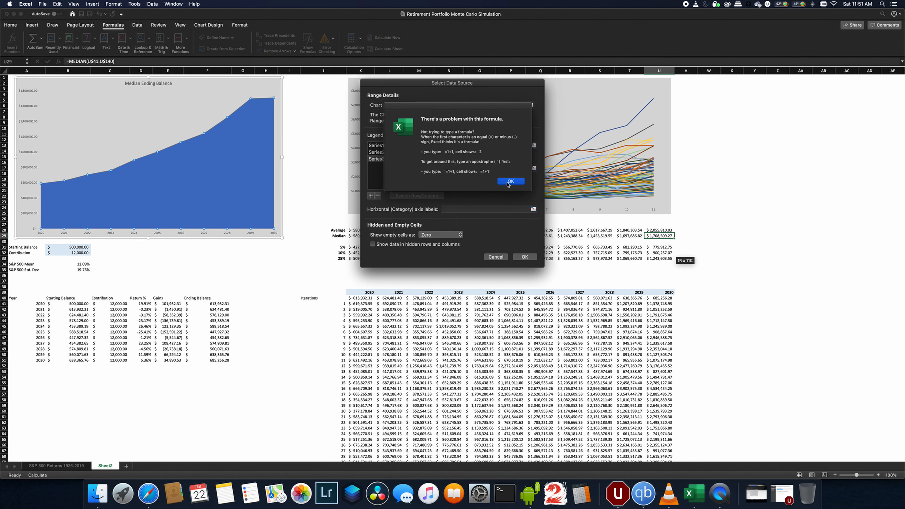
pyautogui.click(510, 181)
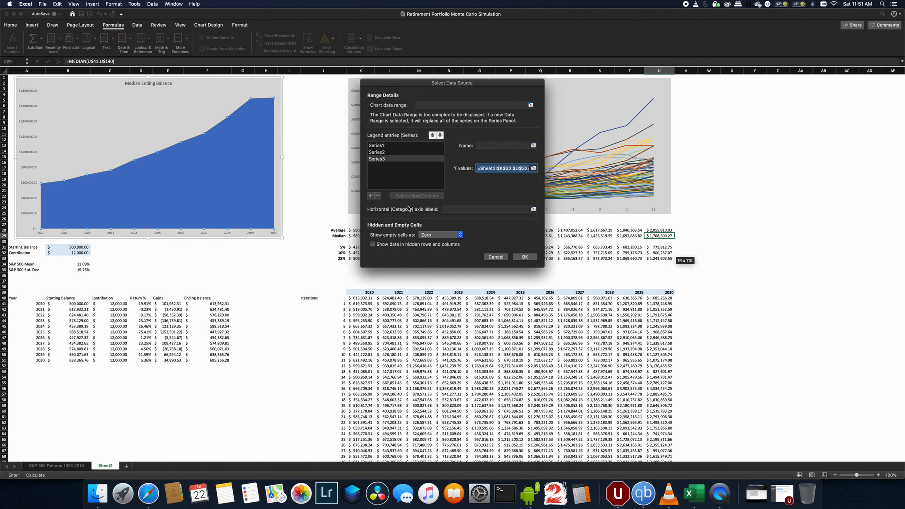
pyautogui.click(371, 196)
pyautogui.click(511, 181)
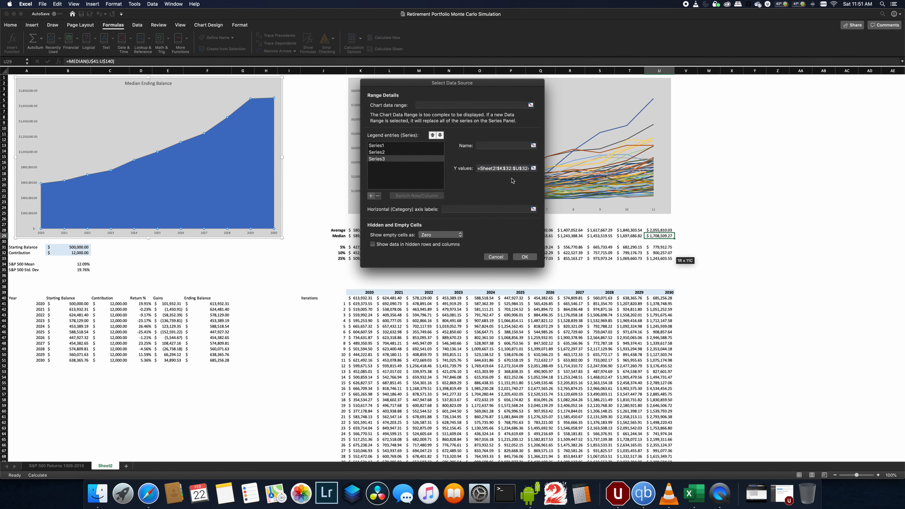
pyautogui.click(508, 182)
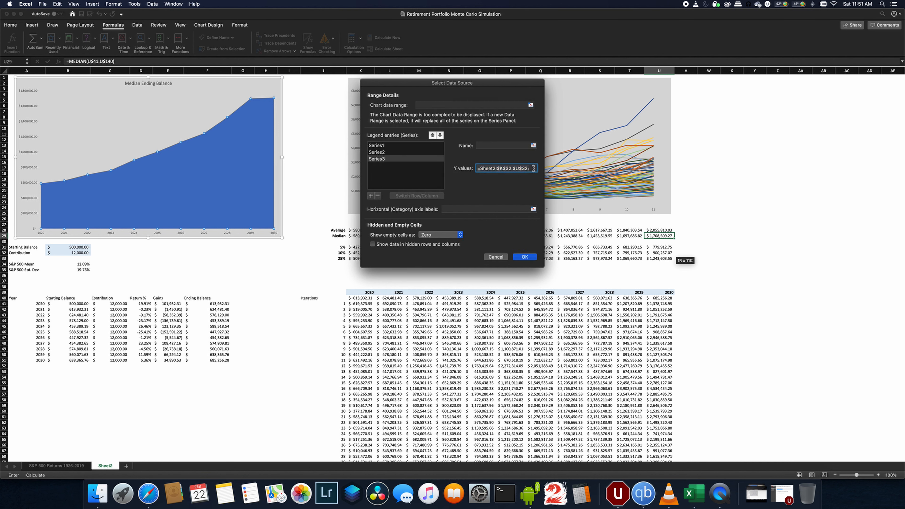
pyautogui.click(509, 181)
pyautogui.moveTo(351, 248); pyautogui.dragTo(662, 254)
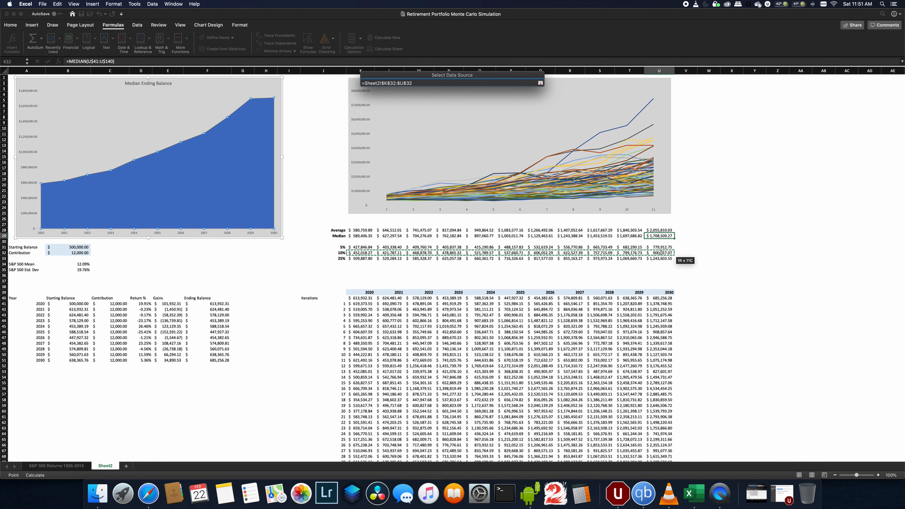
pyautogui.press('Return')
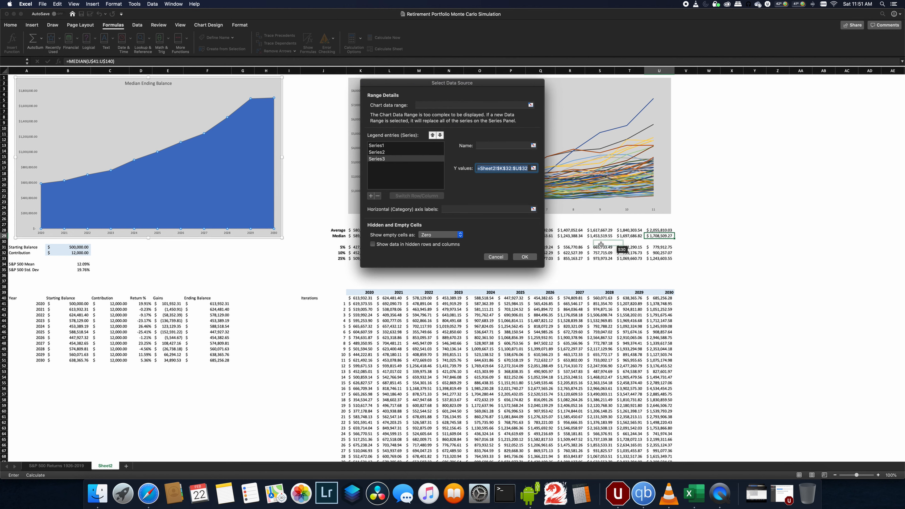
# - Try to add a fourth series using the 25% percentile row from 2020 to 2030
pyautogui.click(371, 196)
pyautogui.click(533, 167)
pyautogui.moveTo(360, 258); pyautogui.dragTo(646, 258)
pyautogui.click(524, 256)
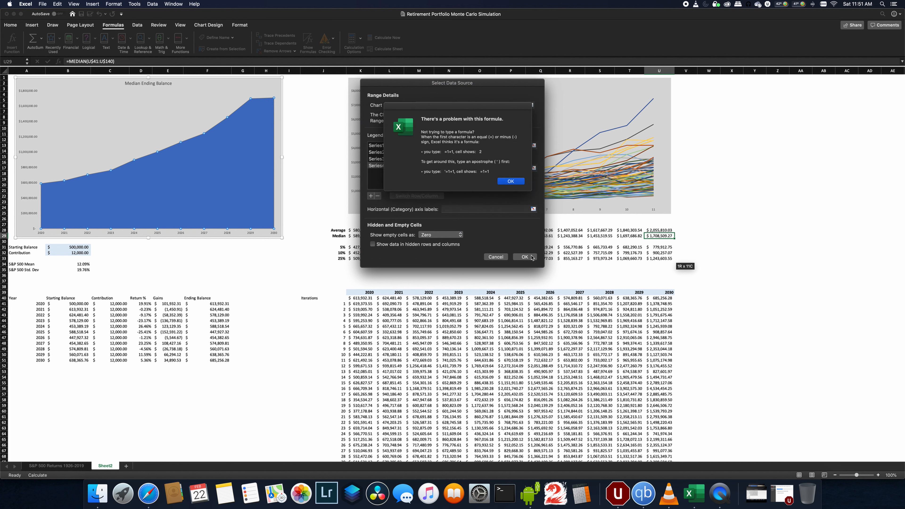
pyautogui.click(506, 181)
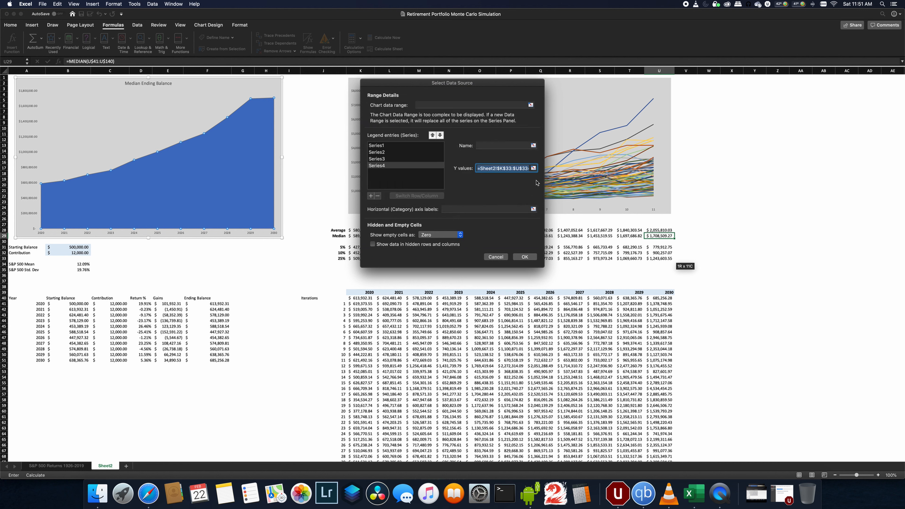
pyautogui.moveTo(519, 169); pyautogui.dragTo(547, 168)
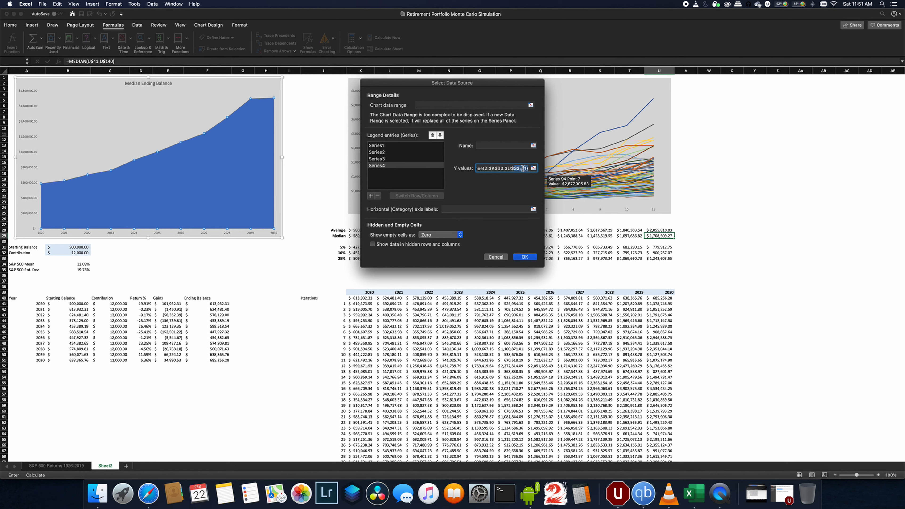
pyautogui.press('Right')
pyautogui.press('Right')
pyautogui.press('Right')
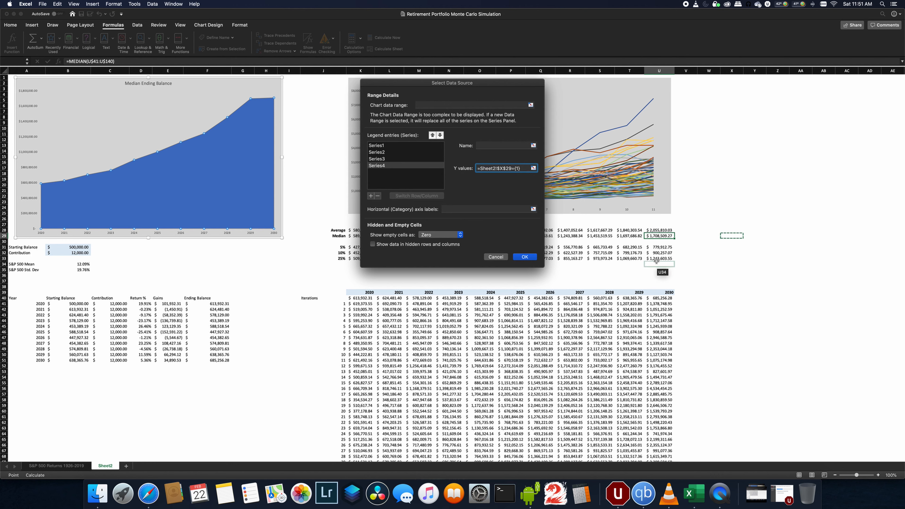
pyautogui.moveTo(659, 258); pyautogui.dragTo(368, 261)
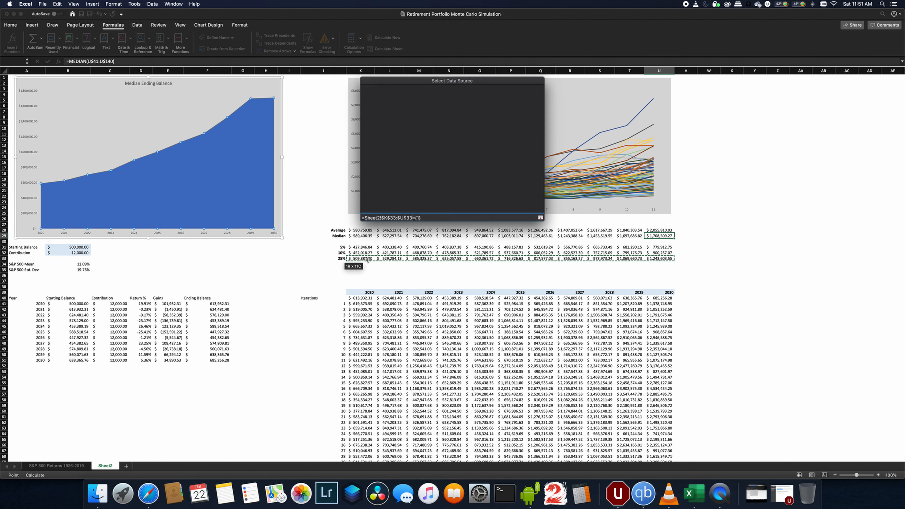
pyautogui.click(527, 257)
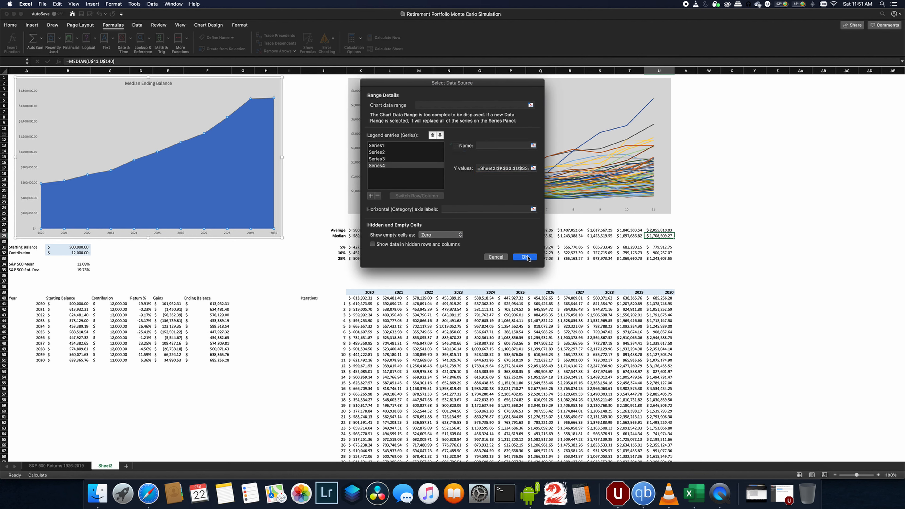
pyautogui.click(509, 180)
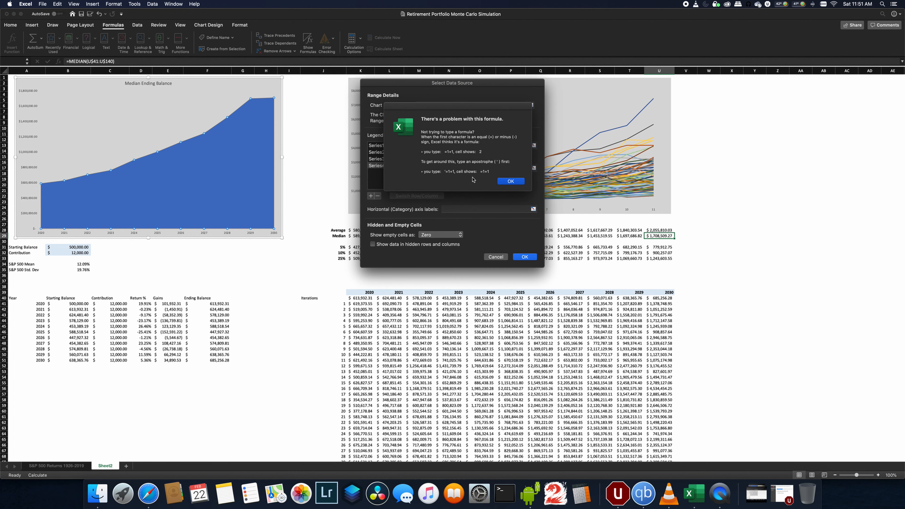
pyautogui.click(511, 180)
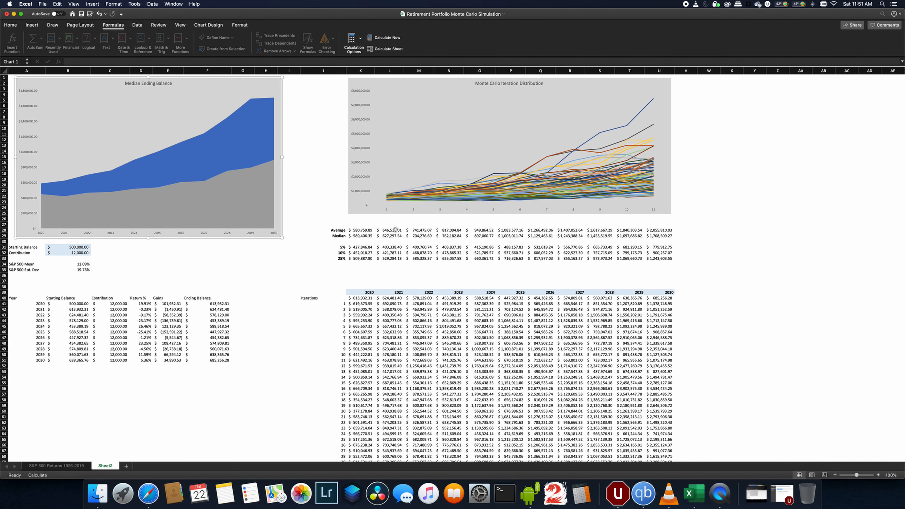
# - Reopen the chart's data sources and set the fourth series' values to the 25% percentile row
pyautogui.rightClick(238, 200)
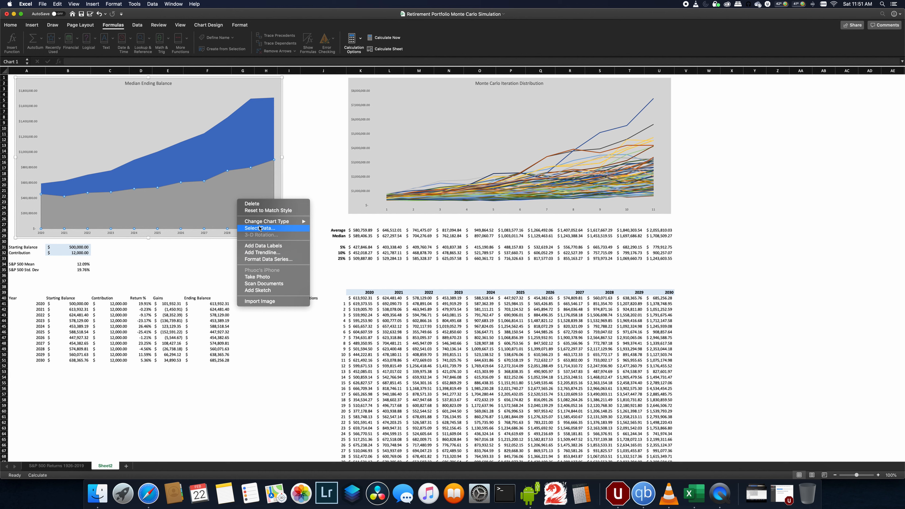
pyautogui.click(260, 228)
pyautogui.click(381, 152)
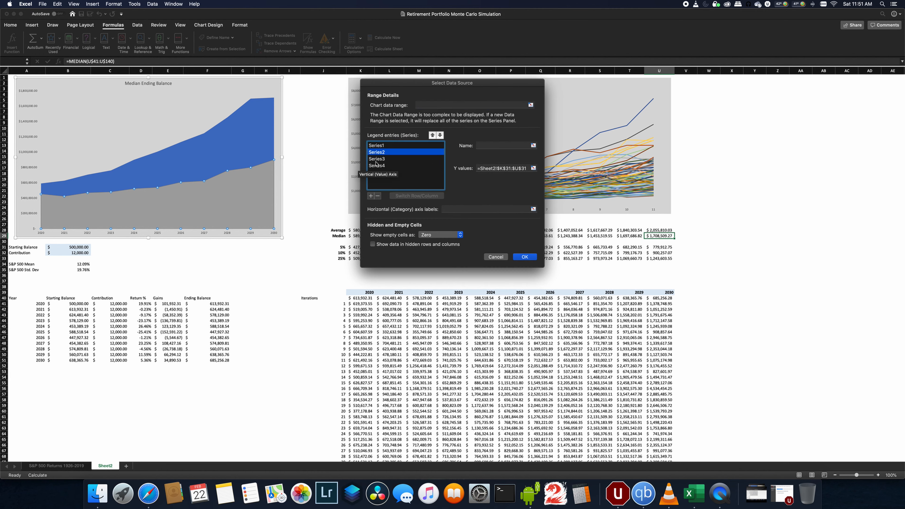
pyautogui.click(376, 161)
pyautogui.click(500, 169)
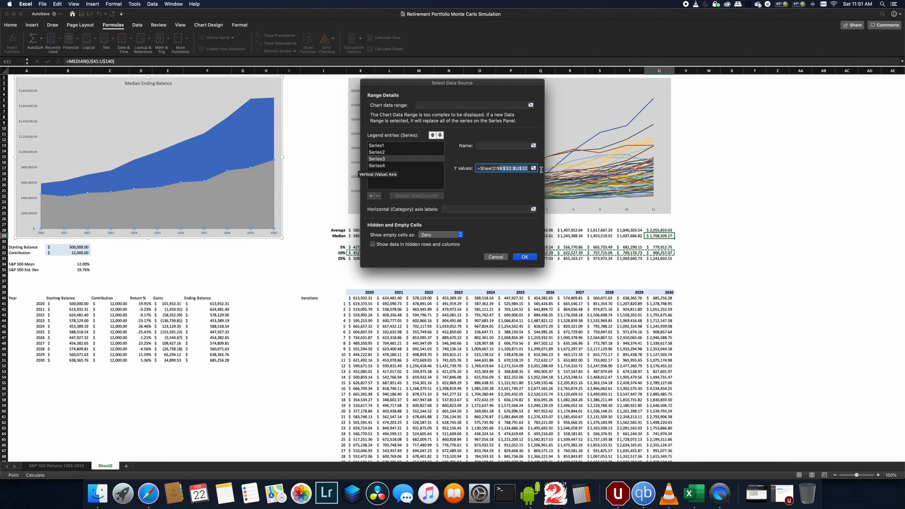
pyautogui.click(387, 166)
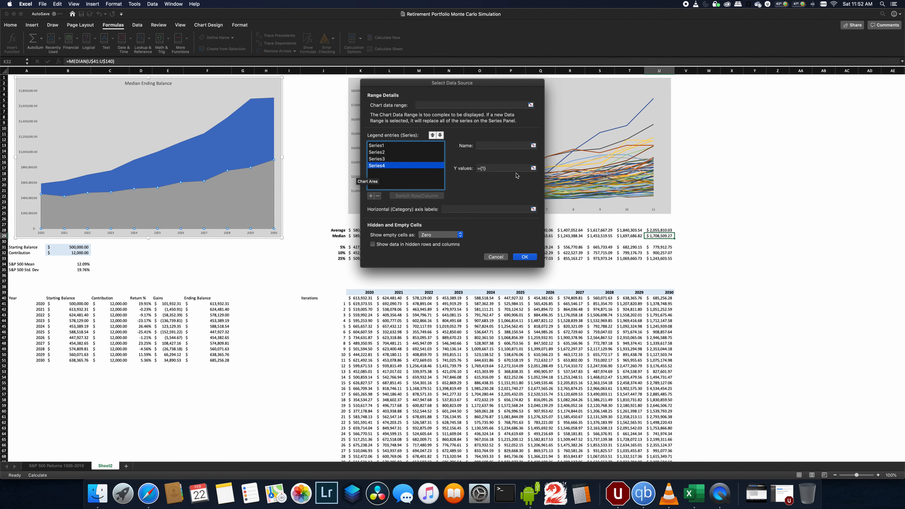
pyautogui.click(533, 168)
pyautogui.moveTo(360, 259); pyautogui.dragTo(660, 259)
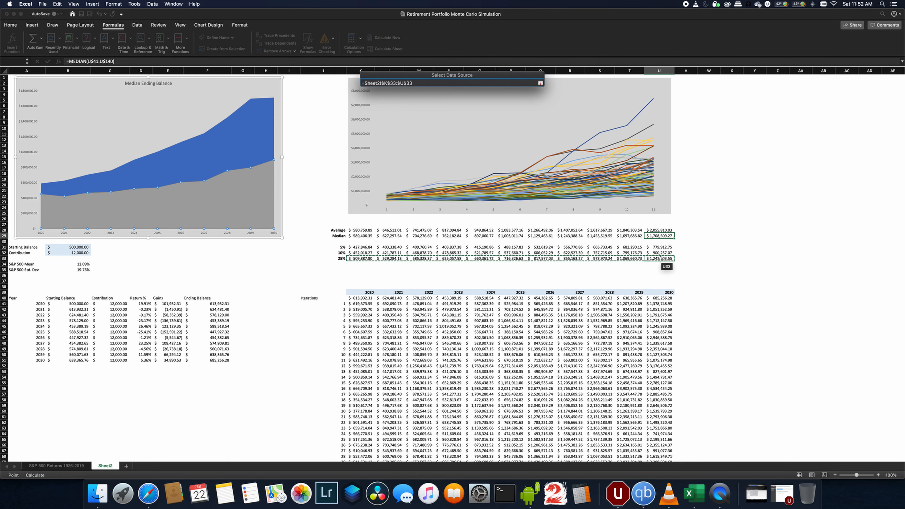
pyautogui.press('Return')
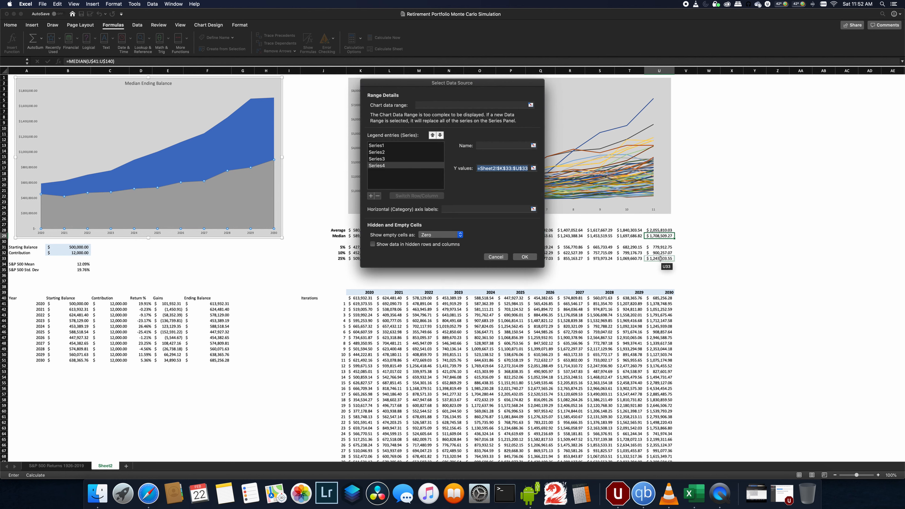
pyautogui.click(524, 256)
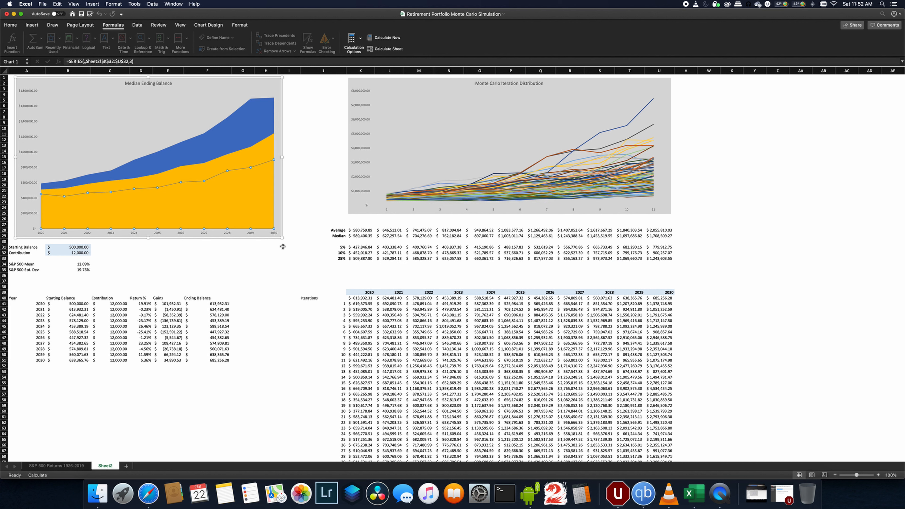
# - Change the 25% percentile series to a 2-D line chart type
pyautogui.click(245, 219)
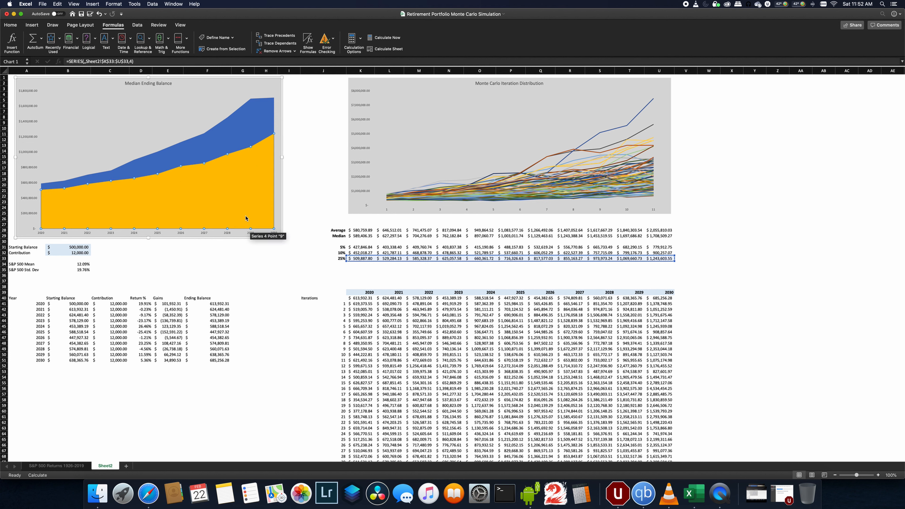
pyautogui.rightClick(237, 182)
pyautogui.moveTo(270, 200)
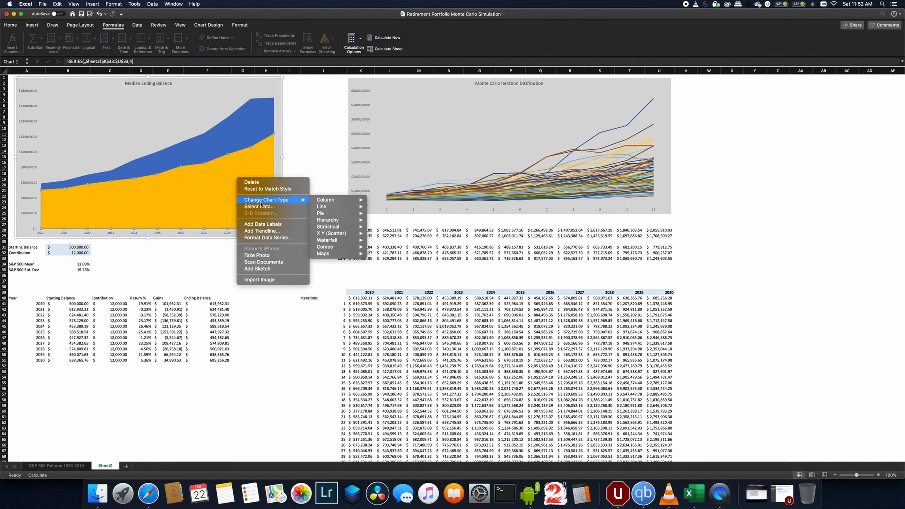
pyautogui.moveTo(337, 208)
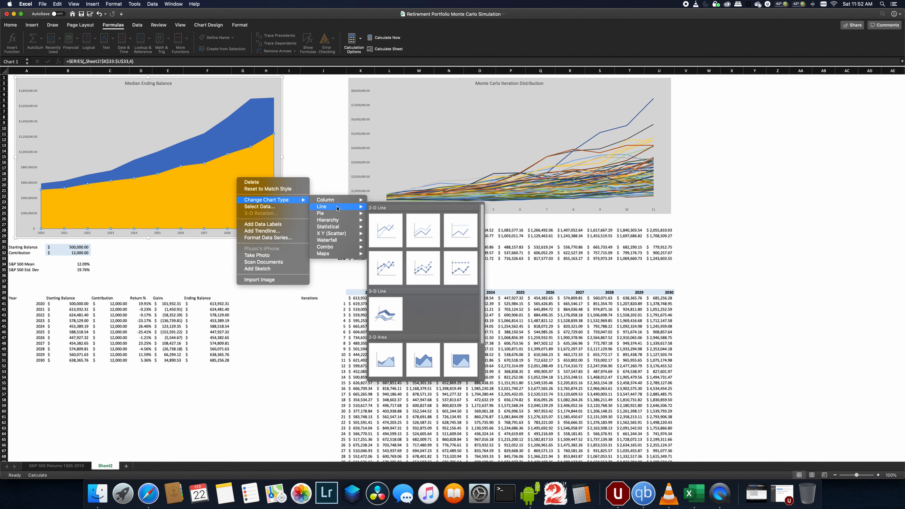
pyautogui.click(398, 230)
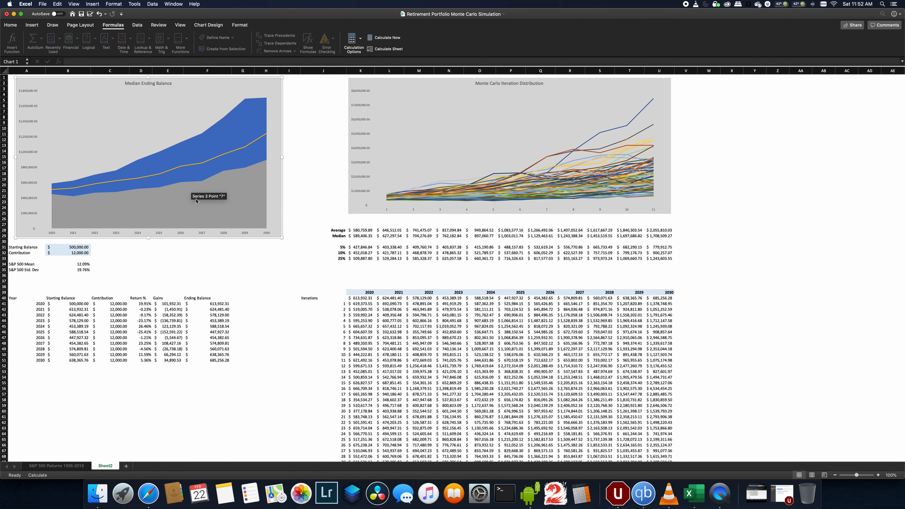
# - Change the 10% percentile series to a 2-D line chart type
pyautogui.rightClick(251, 166)
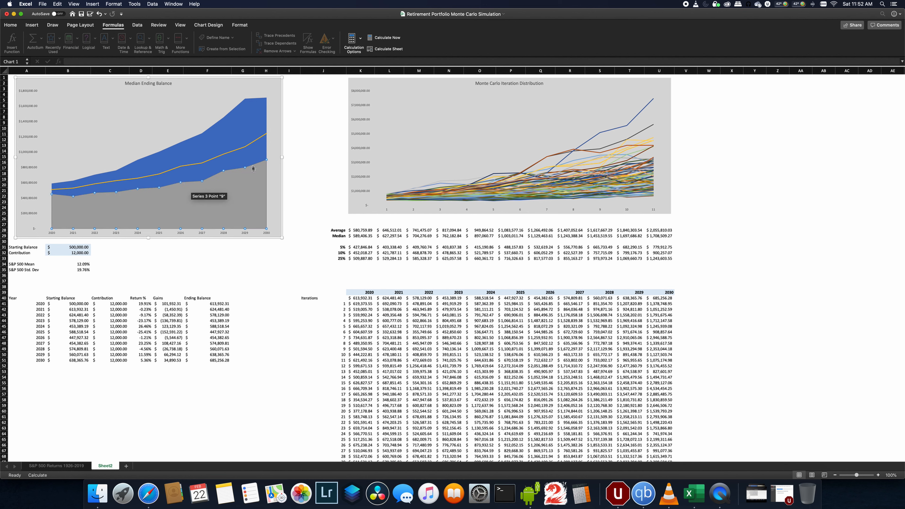
pyautogui.moveTo(281, 188)
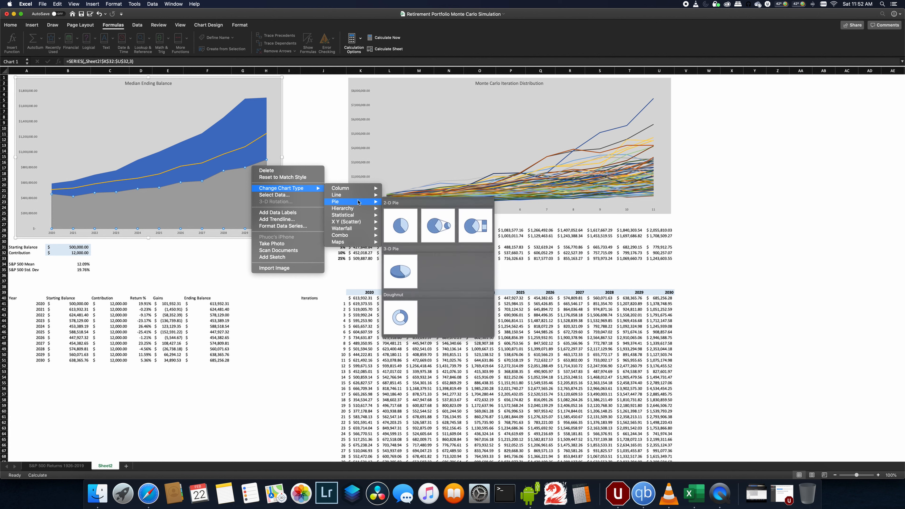
pyautogui.moveTo(342, 195)
pyautogui.click(400, 214)
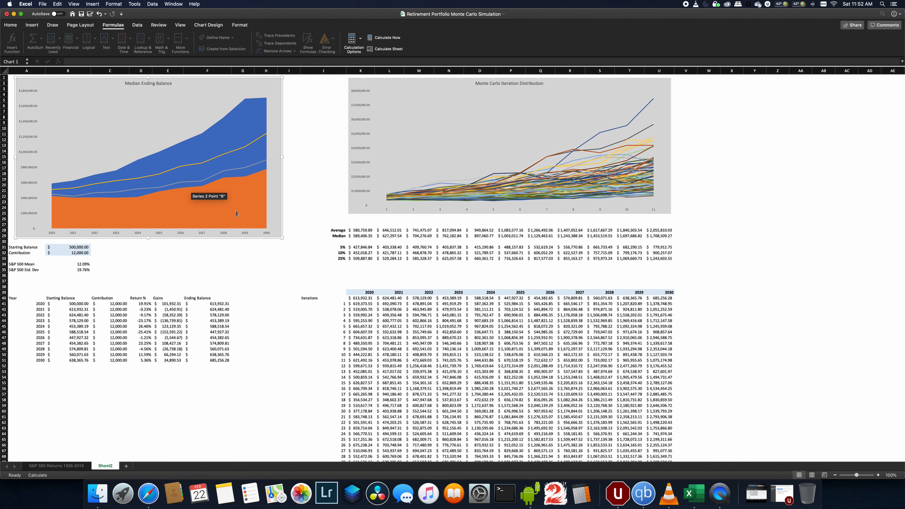
# - Change the 5% percentile series to a 2-D line chart type and deselect the chart
pyautogui.click(249, 179)
pyautogui.rightClick(249, 179)
pyautogui.moveTo(290, 198)
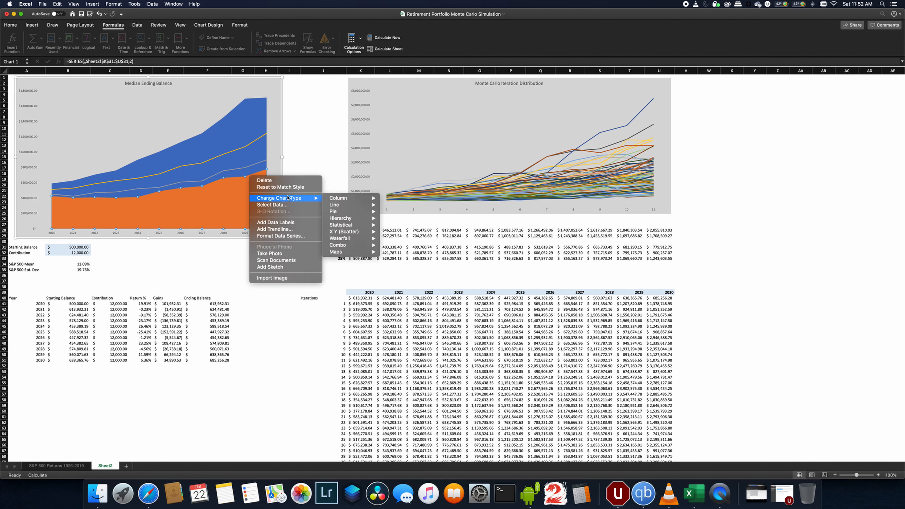
pyautogui.moveTo(342, 205)
pyautogui.click(389, 217)
pyautogui.click(290, 293)
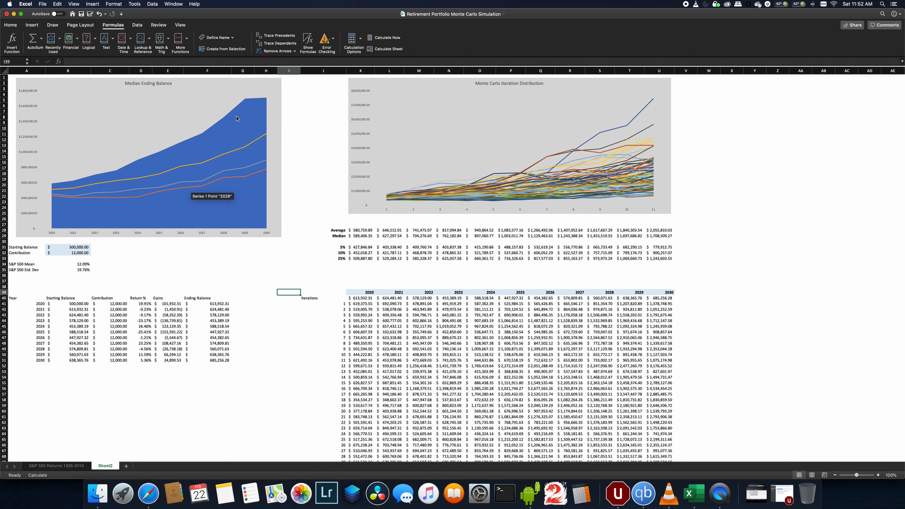
# - Select the median row across the years and compare it with the chart's lines
pyautogui.moveTo(362, 236); pyautogui.dragTo(666, 235)
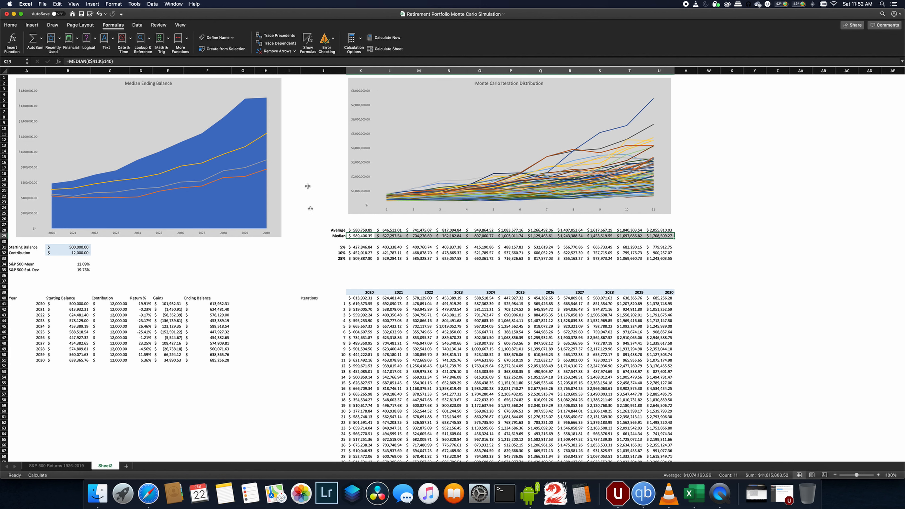
pyautogui.moveTo(258, 140)
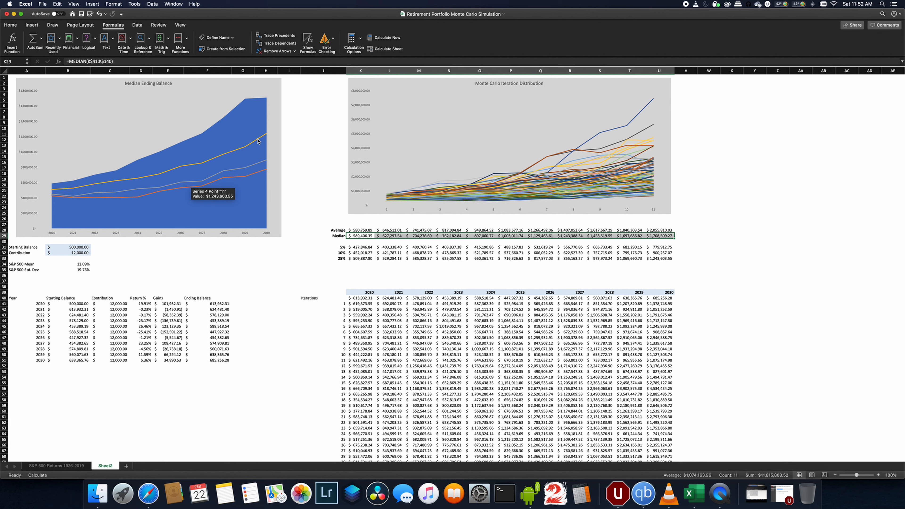
pyautogui.moveTo(259, 164)
# - Recalculate the sheet repeatedly to refresh the iterations and the median and percentile chart lines
pyautogui.click(380, 52)
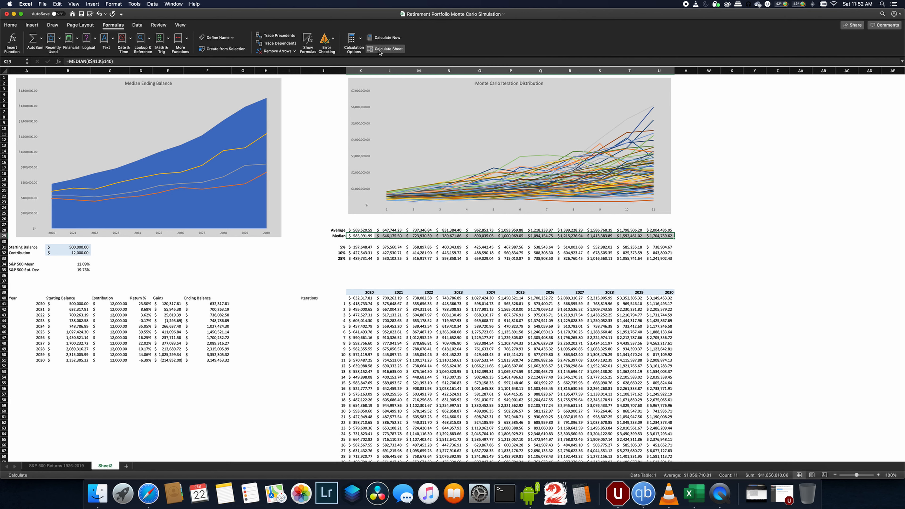
pyautogui.click(380, 52)
pyautogui.click(379, 52)
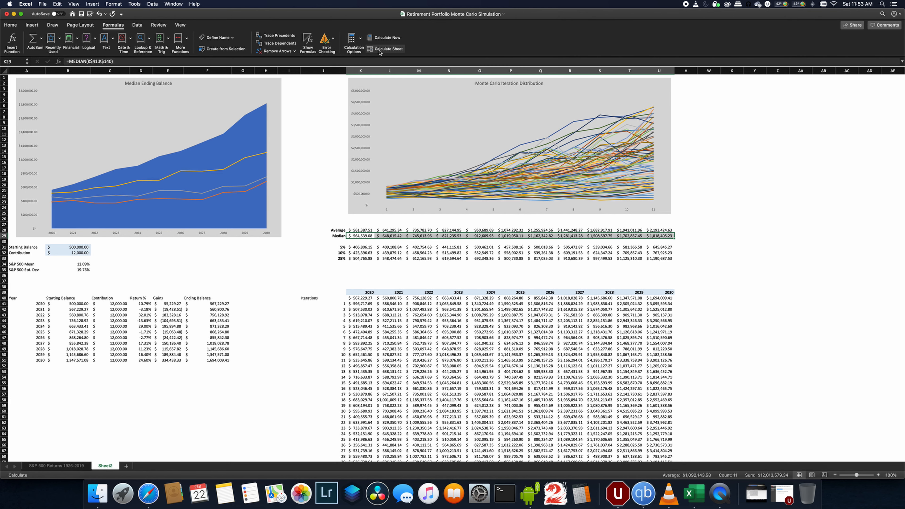
pyautogui.click(380, 52)
pyautogui.click(379, 53)
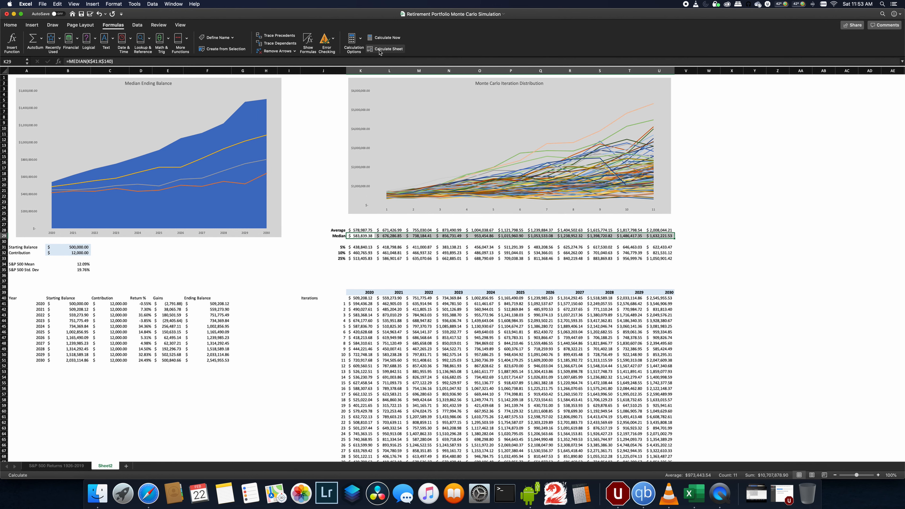
pyautogui.click(379, 52)
pyautogui.click(380, 52)
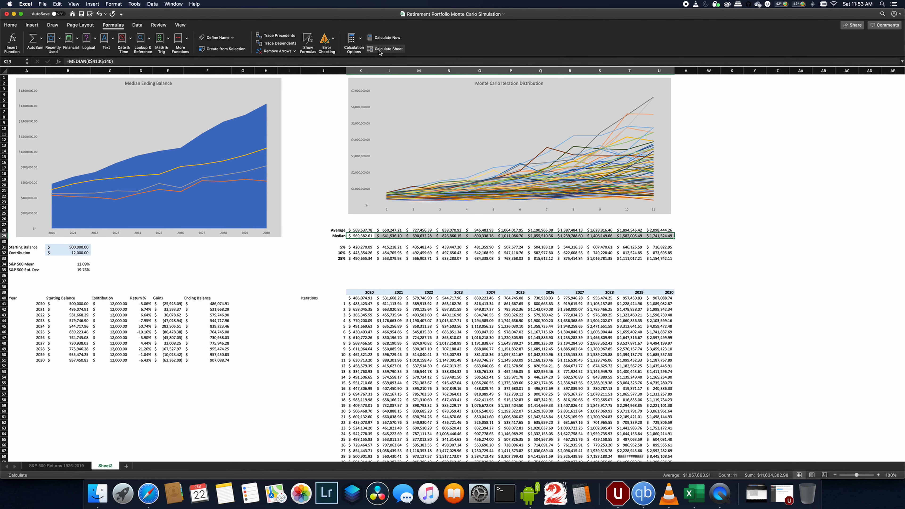
# - Change the starting balance to $250,000
pyautogui.click(321, 276)
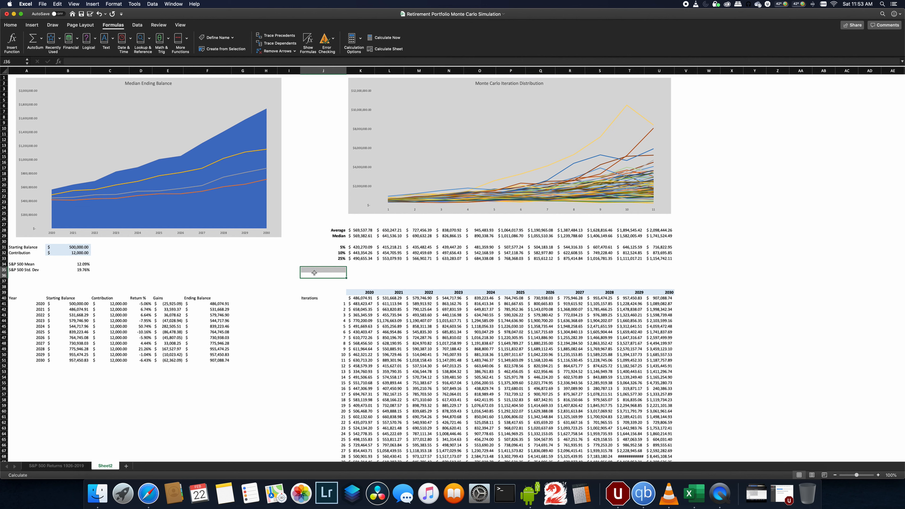
pyautogui.click(281, 275)
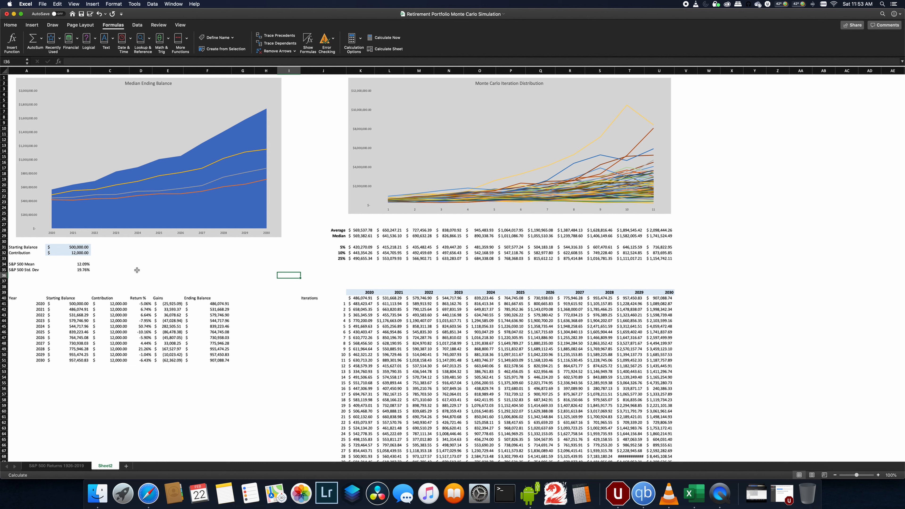
pyautogui.click(69, 248)
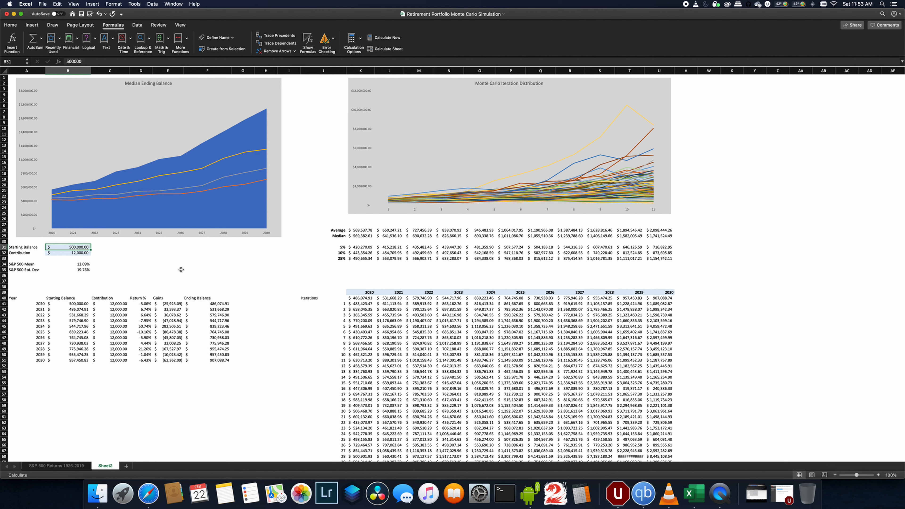
pyautogui.write('25')
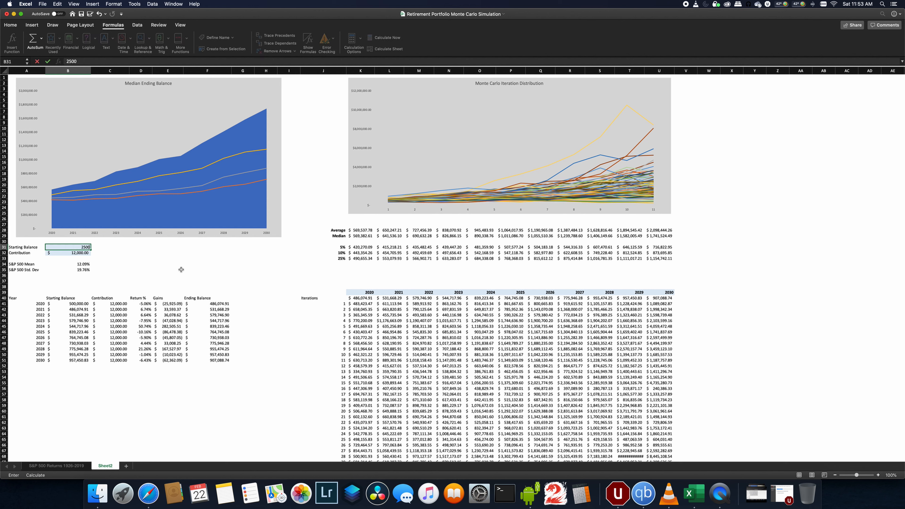
pyautogui.press('Return')
# - Recalculate the sheet several times to rerun the simulation with the new starting balance
pyautogui.click(394, 49)
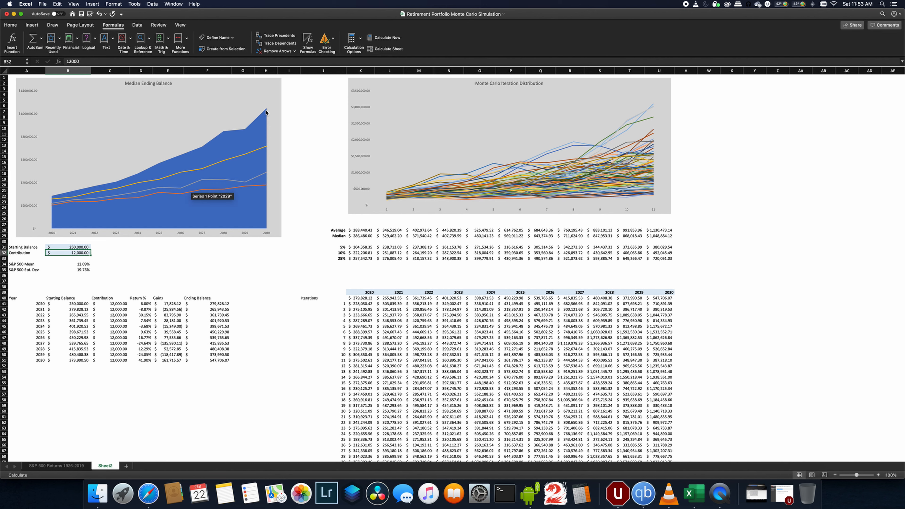
pyautogui.click(379, 52)
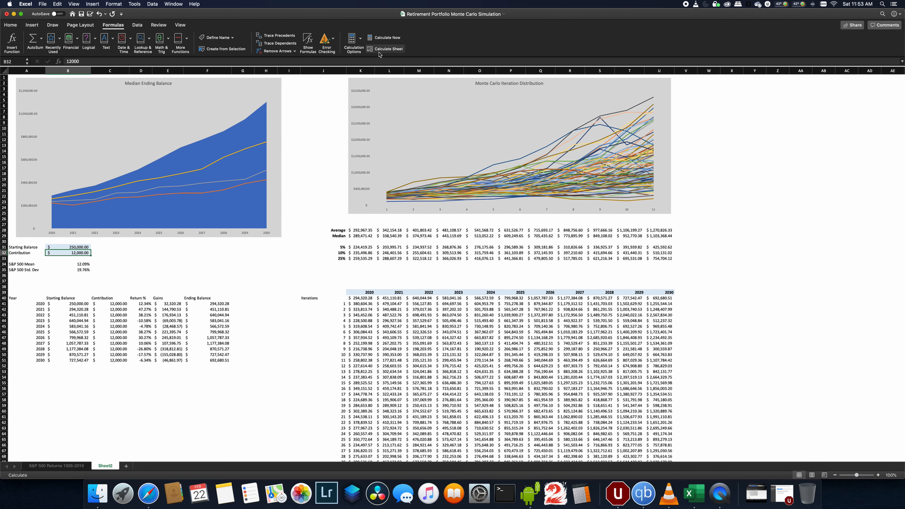
pyautogui.click(379, 50)
pyautogui.click(379, 50)
pyautogui.click(379, 52)
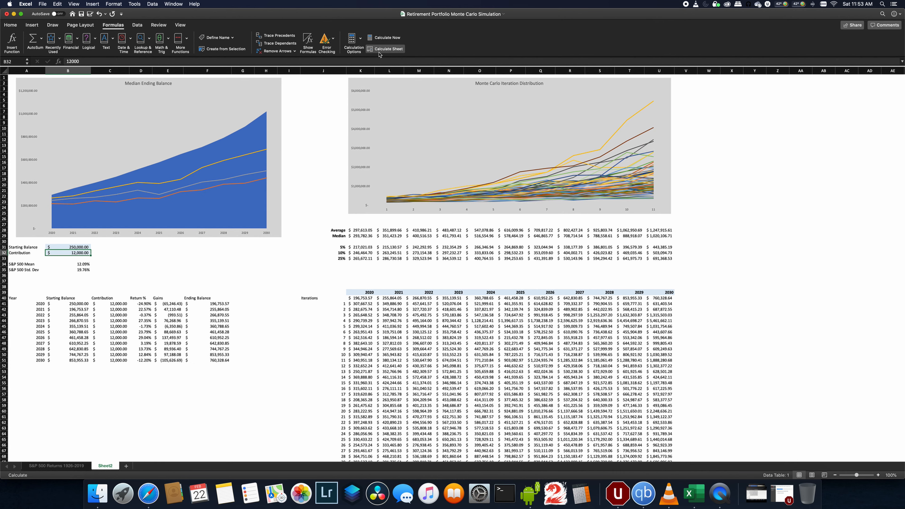